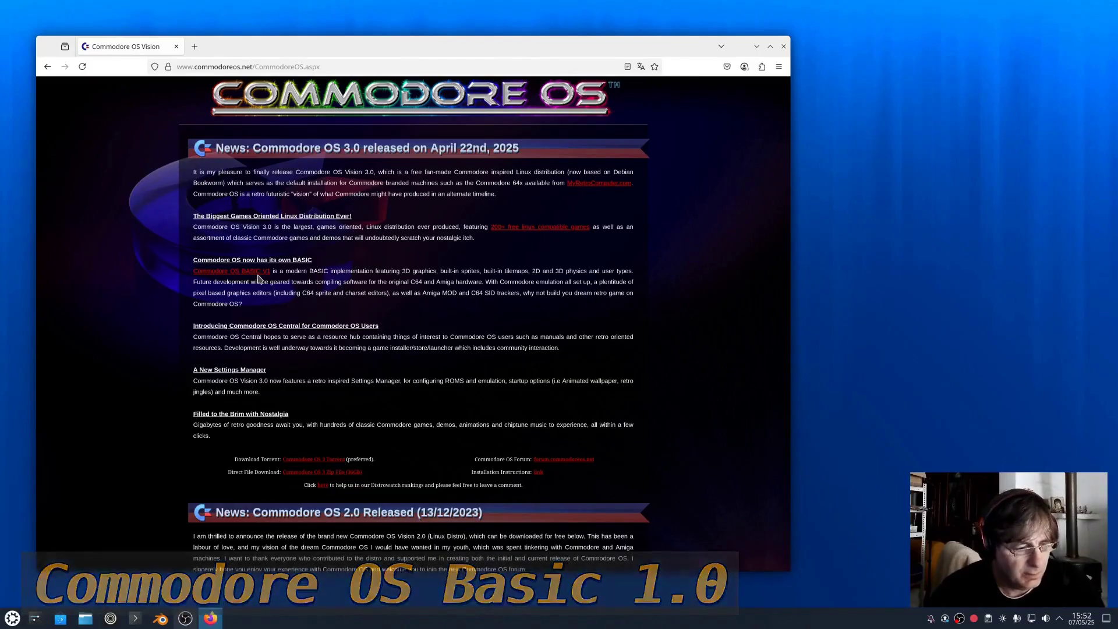
# Translate the Commodore OS news page into Italian and enlarge the page to 133%
pyautogui.click(640, 66)
pyautogui.click(621, 183)
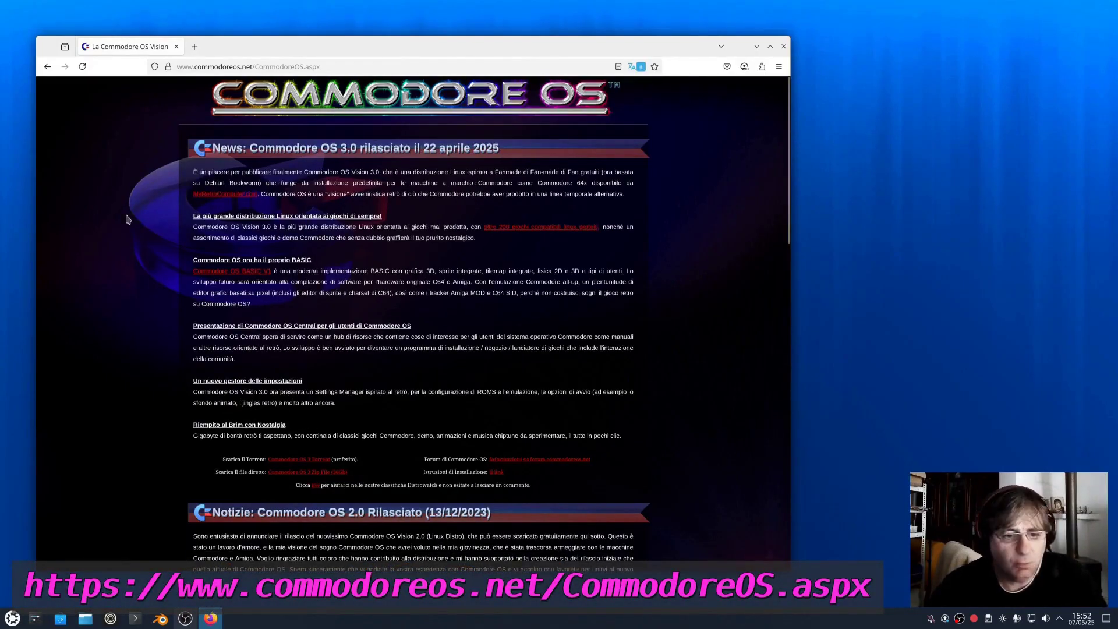
pyautogui.moveTo(381, 50); pyautogui.dragTo(383, 45)
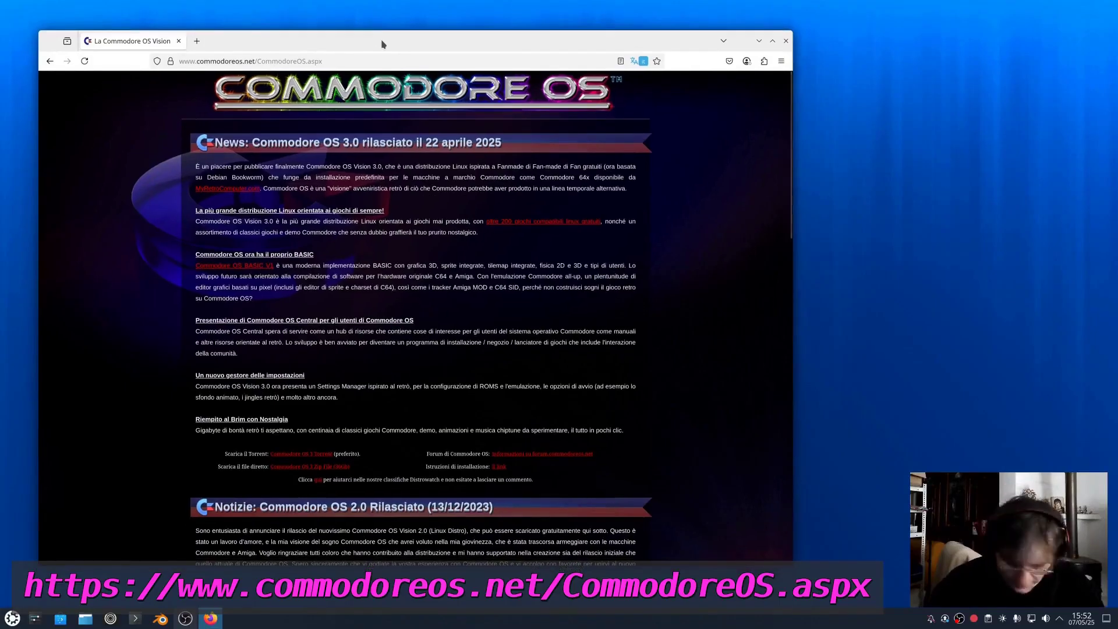
pyautogui.hotkey('ctrl', '+')
pyautogui.hotkey('ctrl', '+')
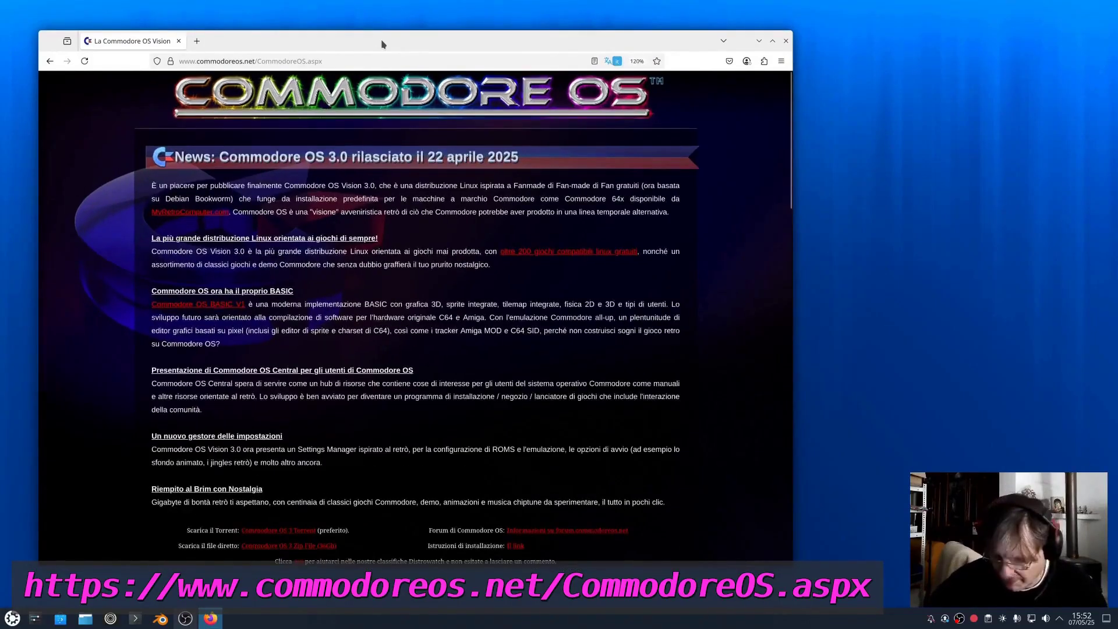
pyautogui.hotkey('ctrl', '+')
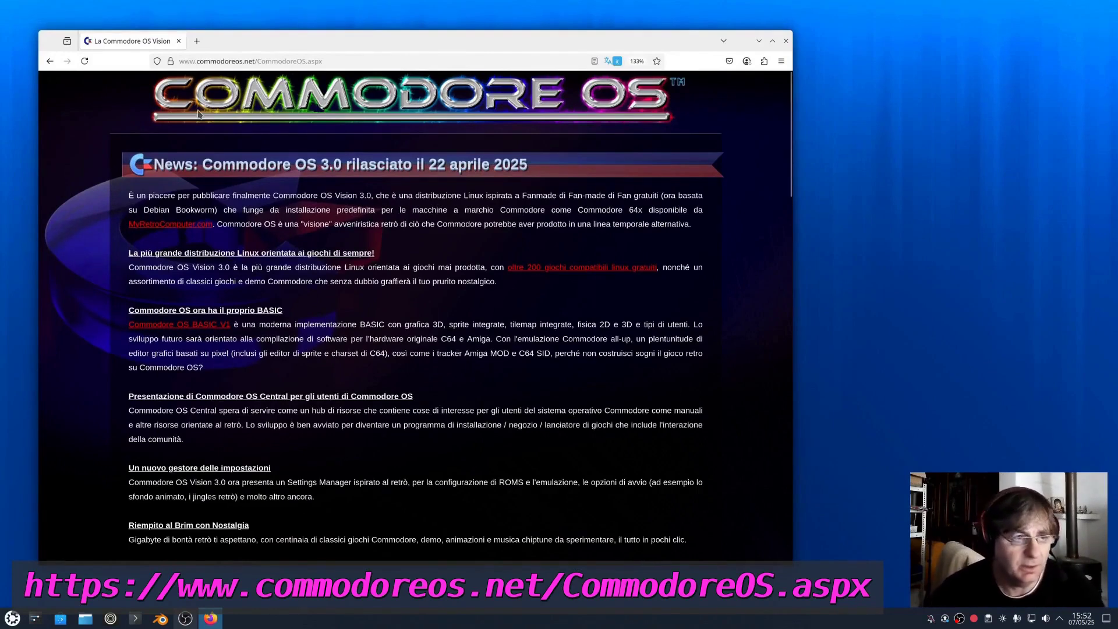
pyautogui.moveTo(396, 34); pyautogui.dragTo(409, 31)
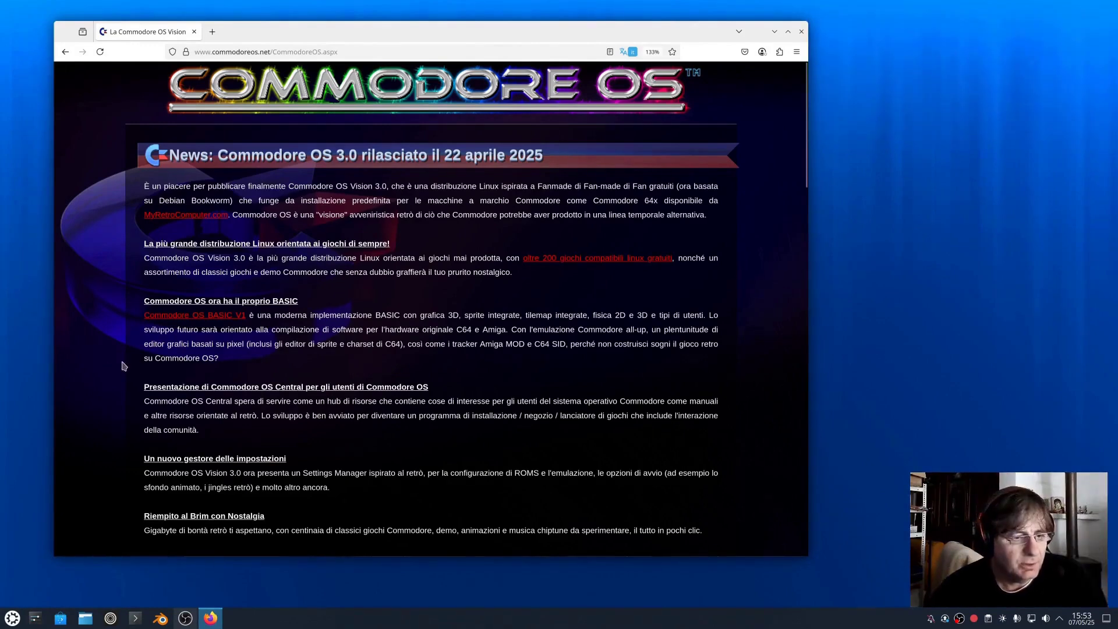
# Read through the Commodore OS 3.0 release news, including its download, forum and installation links
pyautogui.scroll(-3, 124, 365)
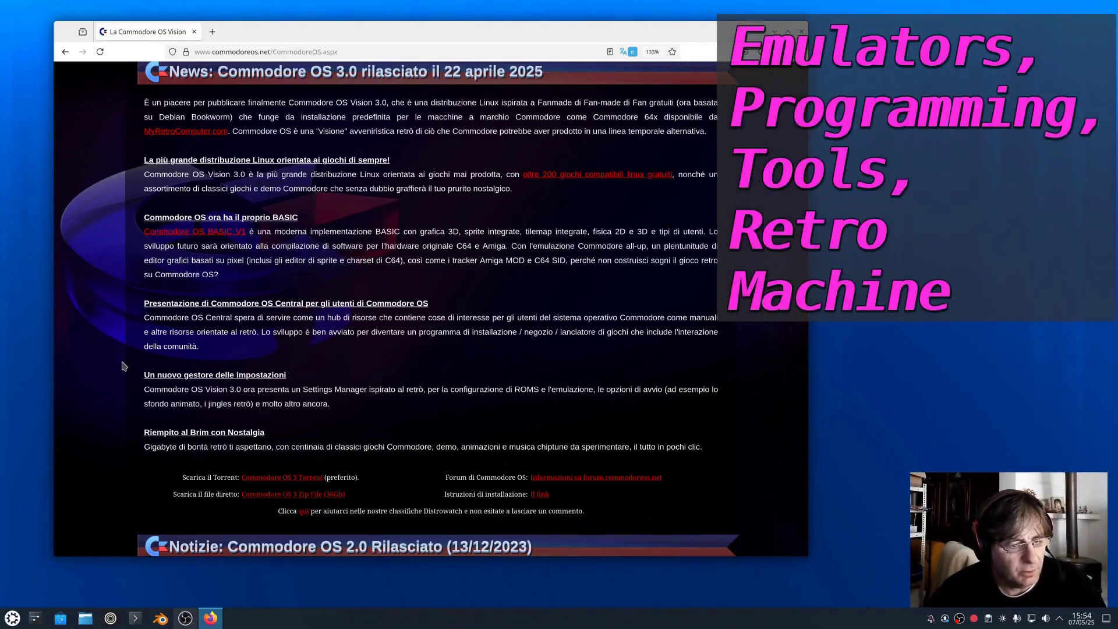
pyautogui.scroll(-2, 122, 366)
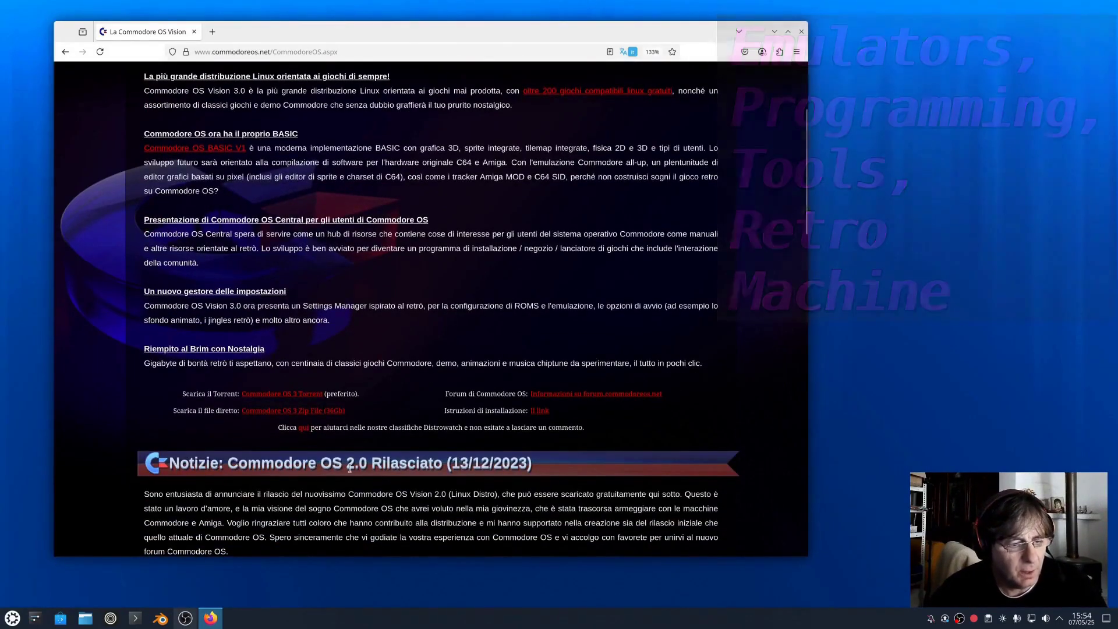
pyautogui.scroll(4, 314, 428)
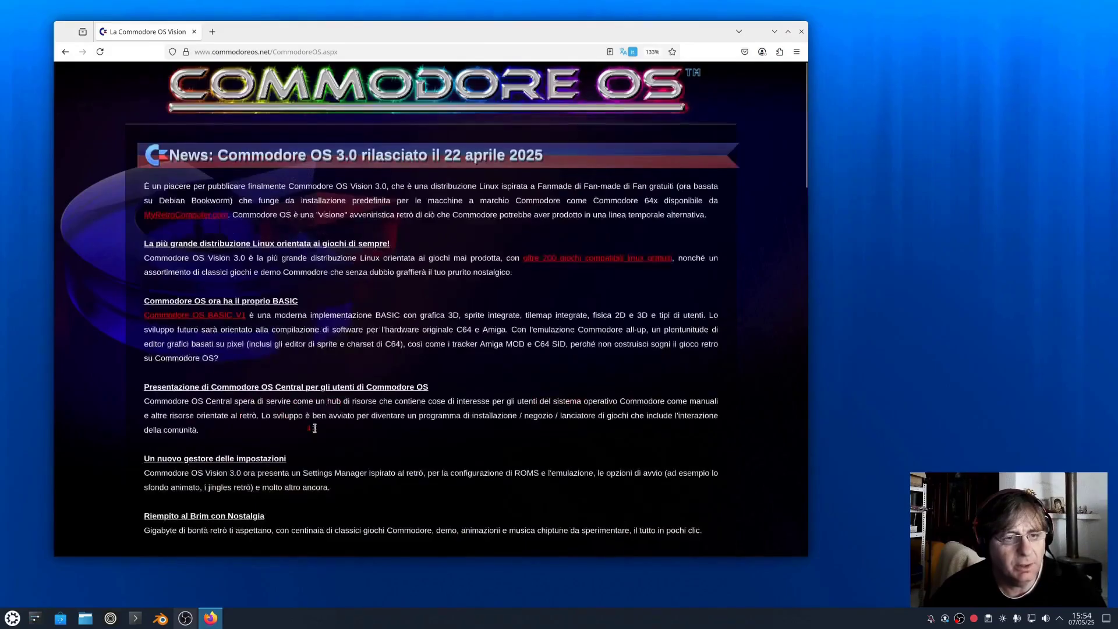
pyautogui.scroll(-4, 116, 349)
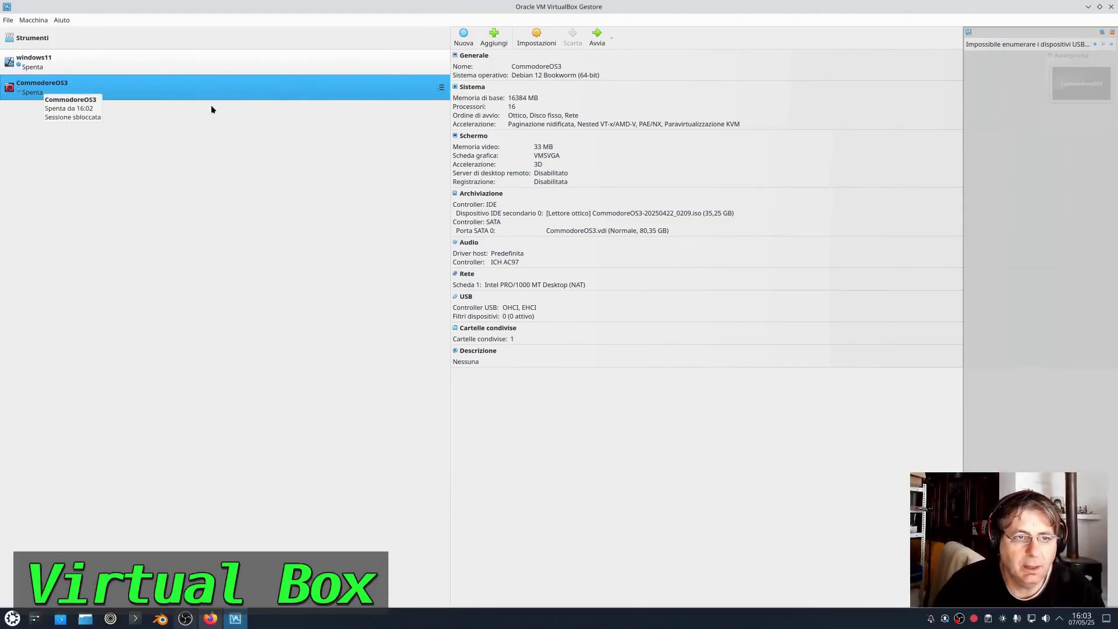
# Open the settings of the CommodoreOS3 virtual machine and set its chipset to ICH9
pyautogui.click(533, 39)
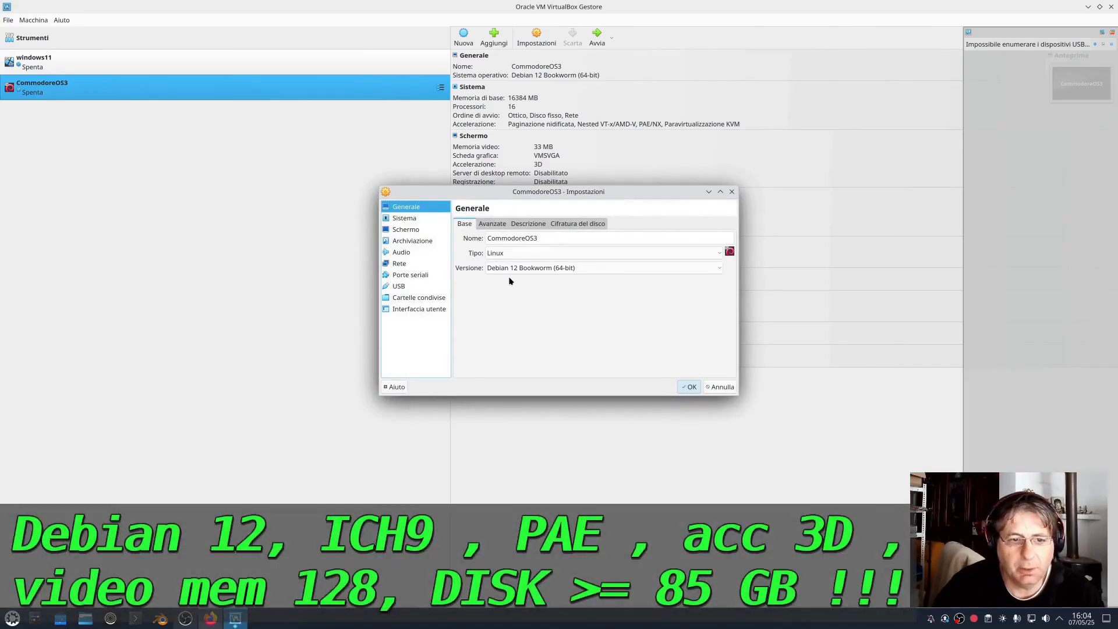
pyautogui.click(493, 223)
pyautogui.click(403, 220)
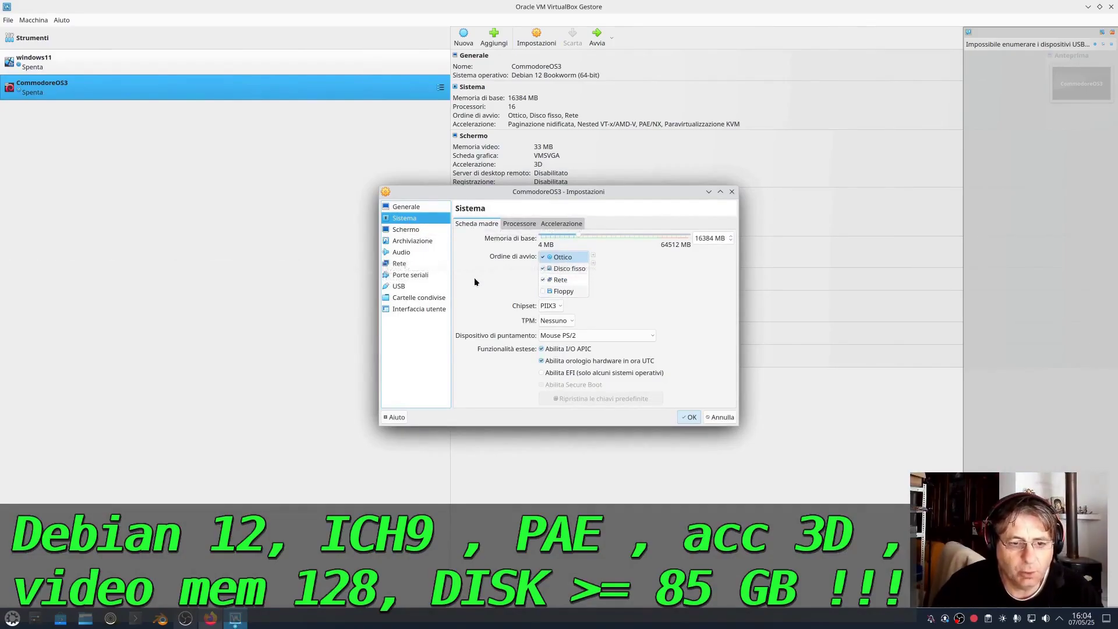
pyautogui.click(561, 308)
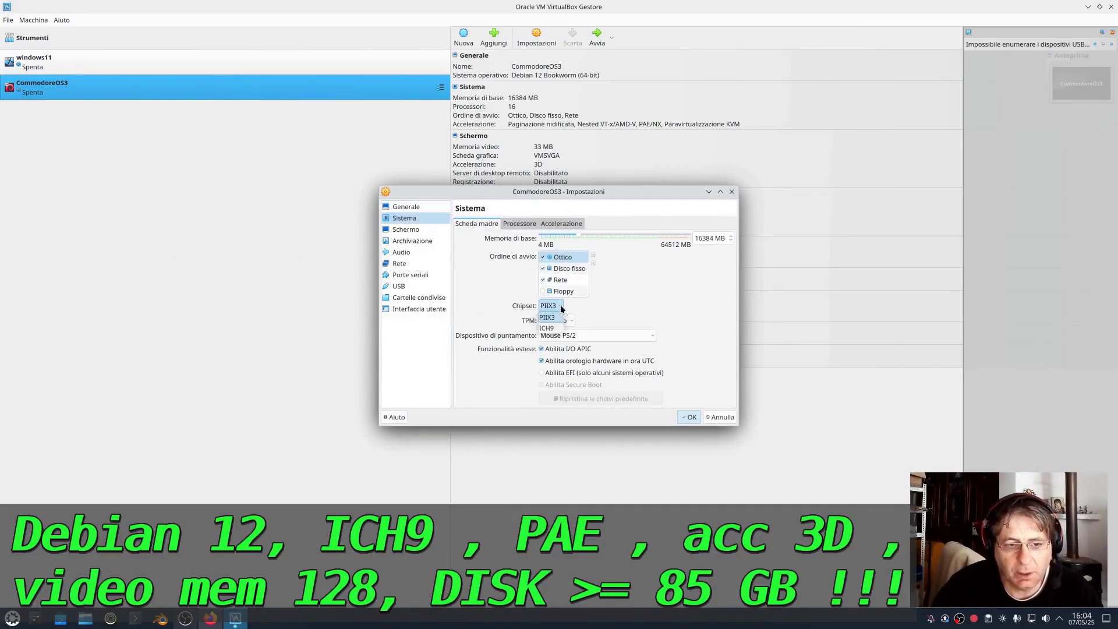
pyautogui.click(552, 318)
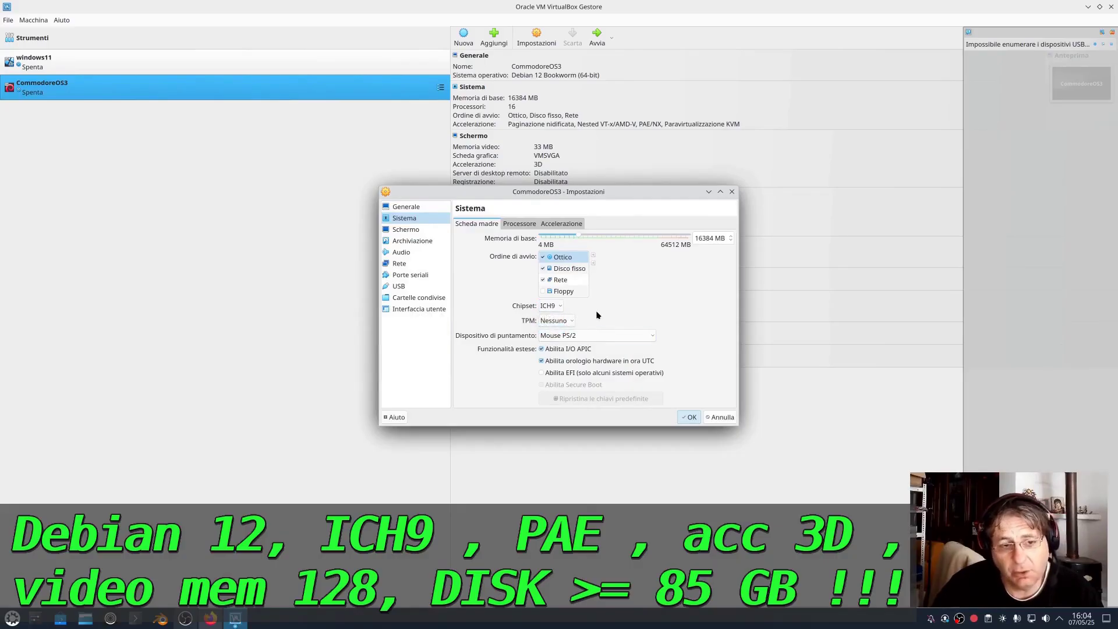
# Check the processor and acceleration options, and raise the virtual machine's video memory to 128 MB
pyautogui.click(520, 225)
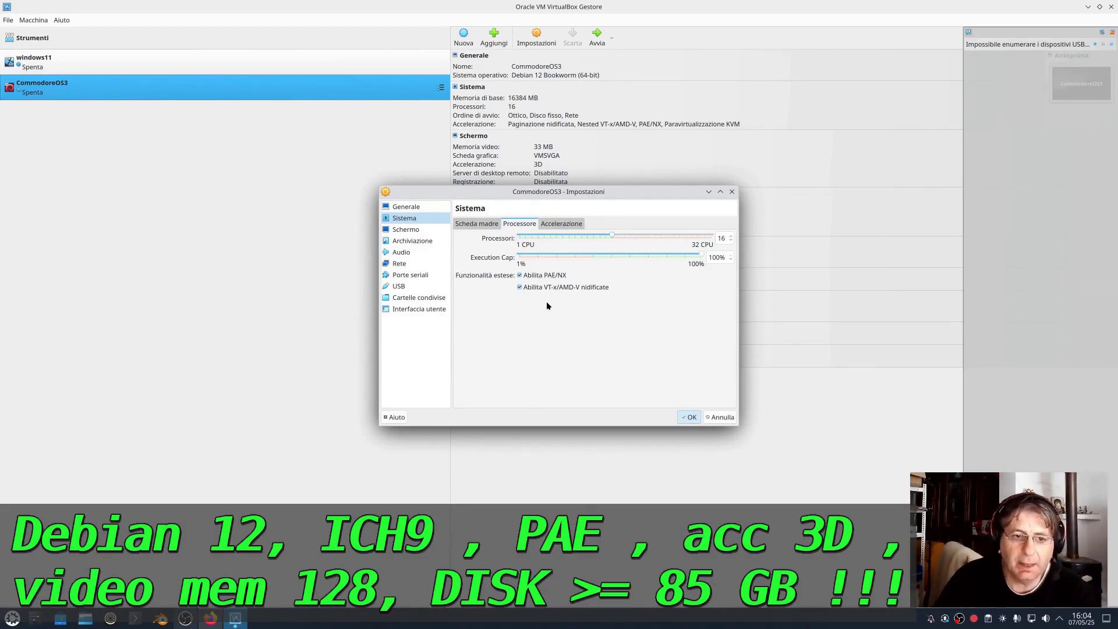
pyautogui.click(566, 223)
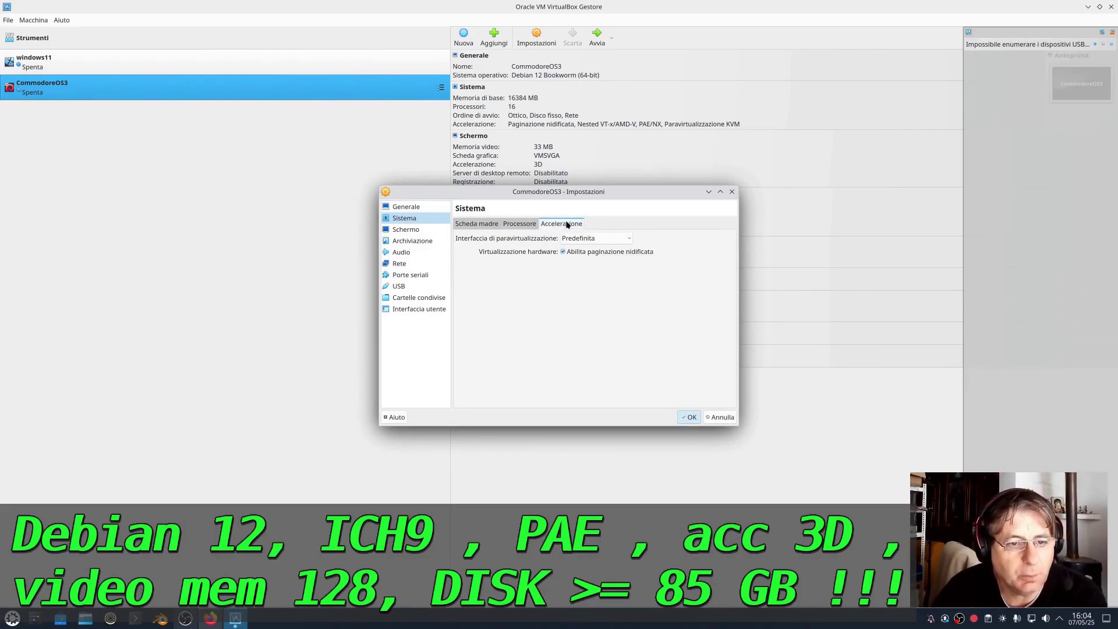
pyautogui.click(411, 230)
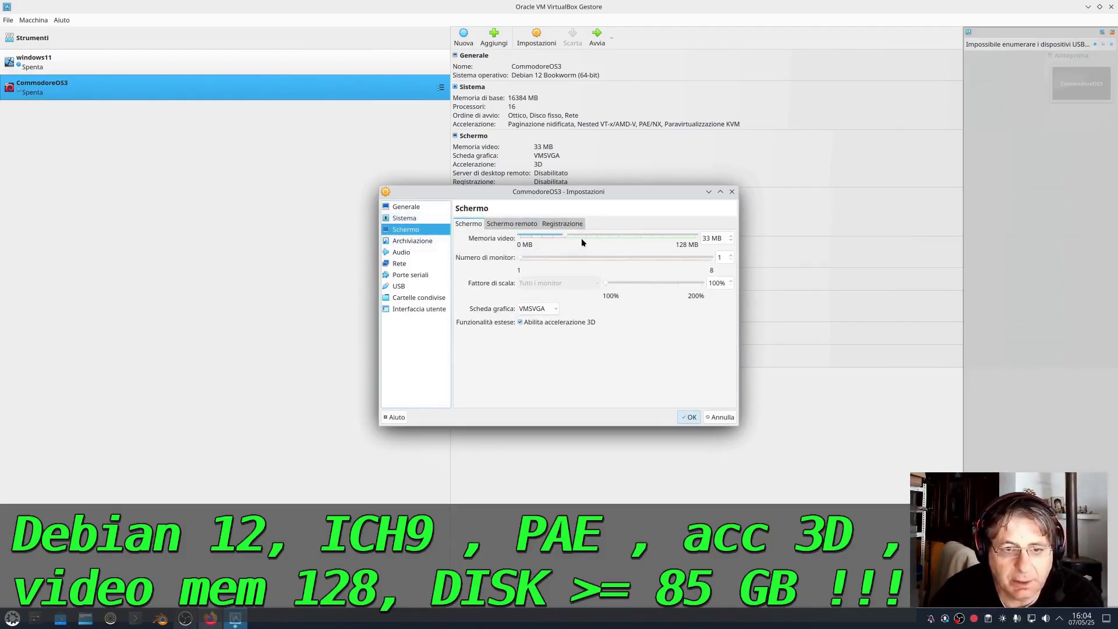
pyautogui.moveTo(560, 239); pyautogui.dragTo(677, 238)
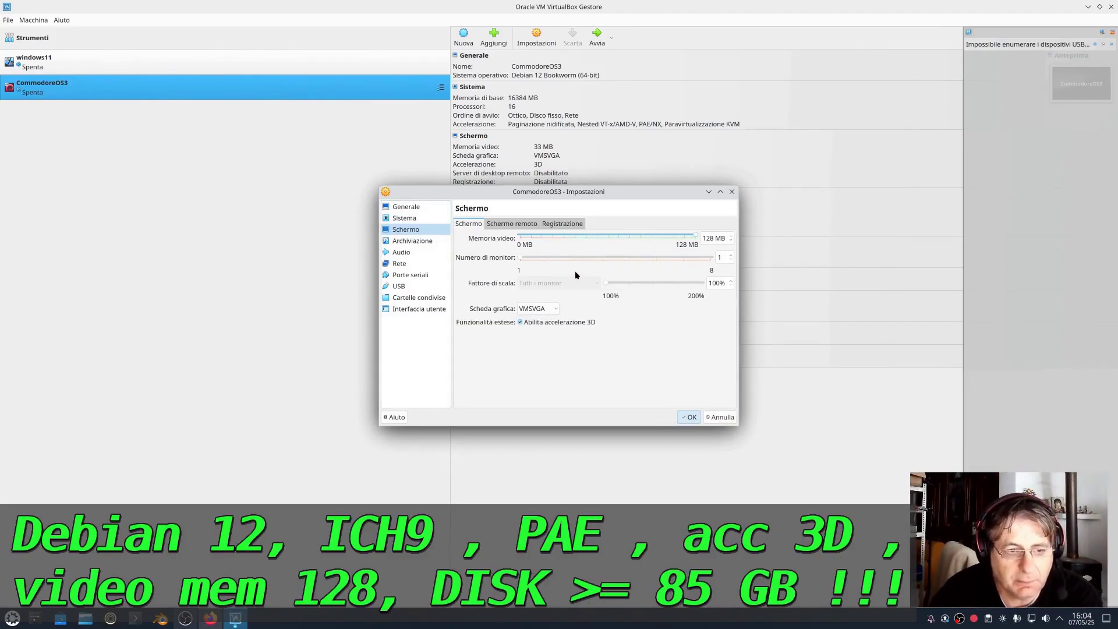
# Review the storage, network and shared folder settings, and save the virtual machine's configuration
pyautogui.click(402, 242)
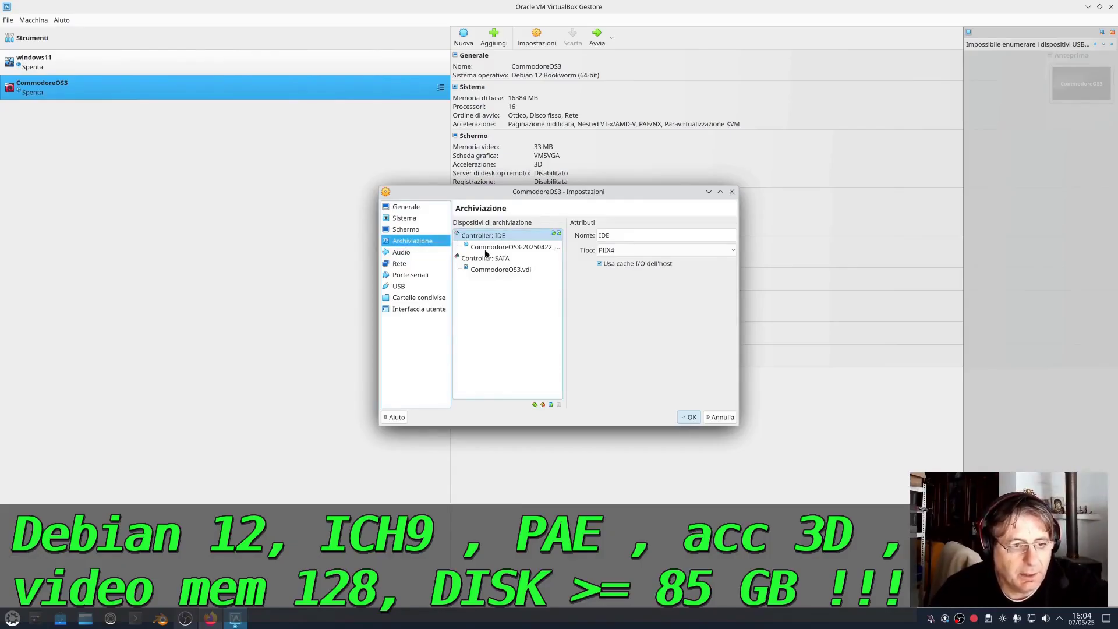
pyautogui.click(400, 266)
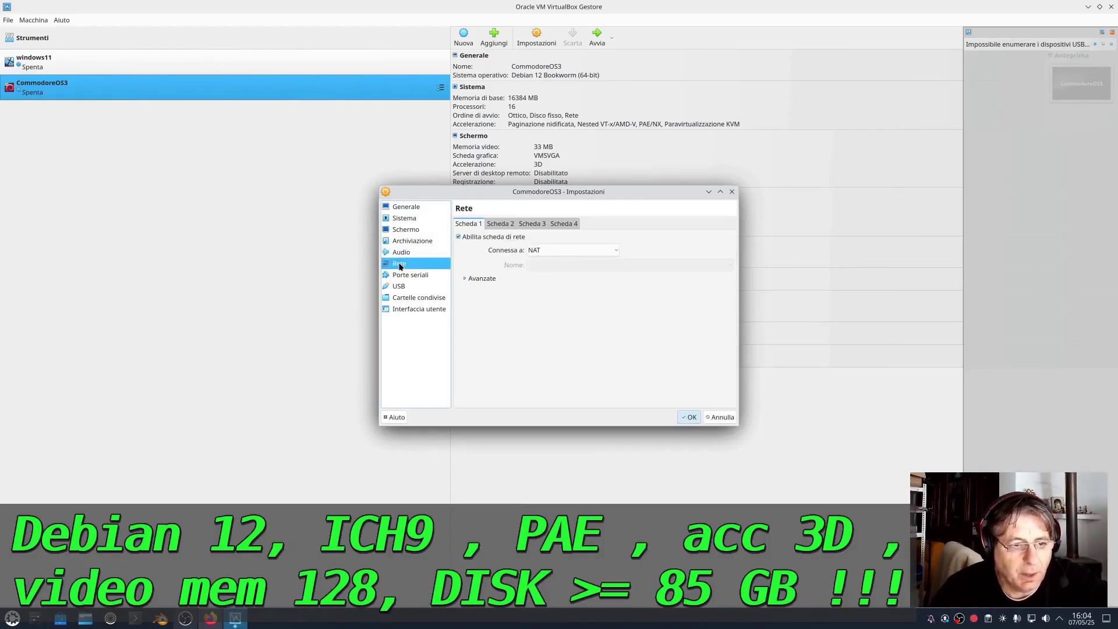
pyautogui.click(416, 298)
pyautogui.click(691, 418)
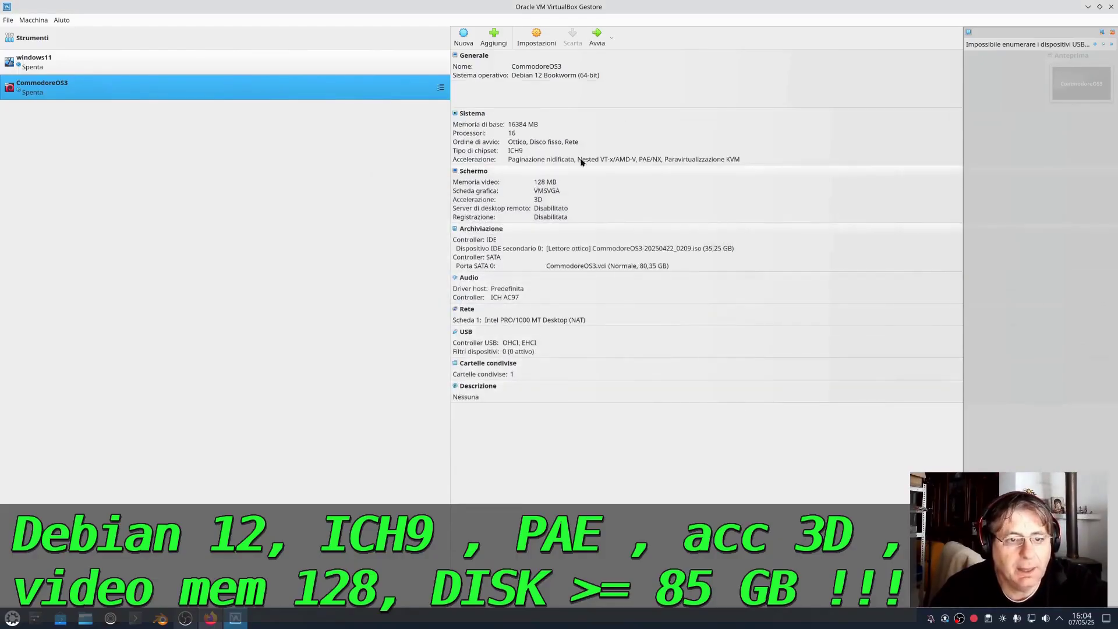
# Reopen the CommodoreOS3 settings and examine the system setup and the ISO image attached to the IDE controller
pyautogui.click(537, 41)
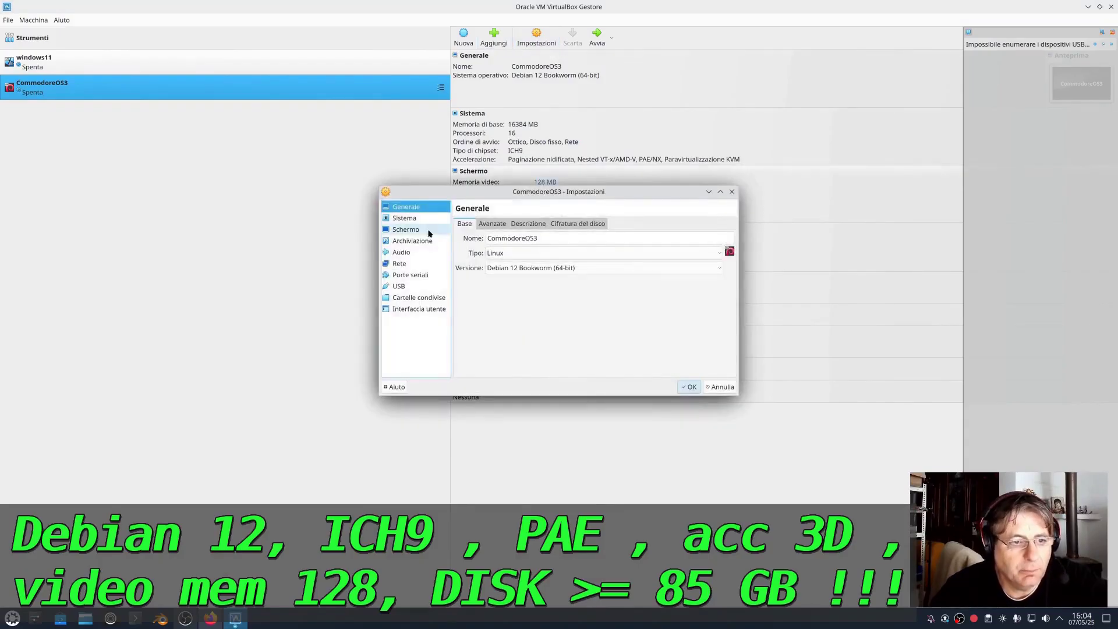
pyautogui.click(406, 219)
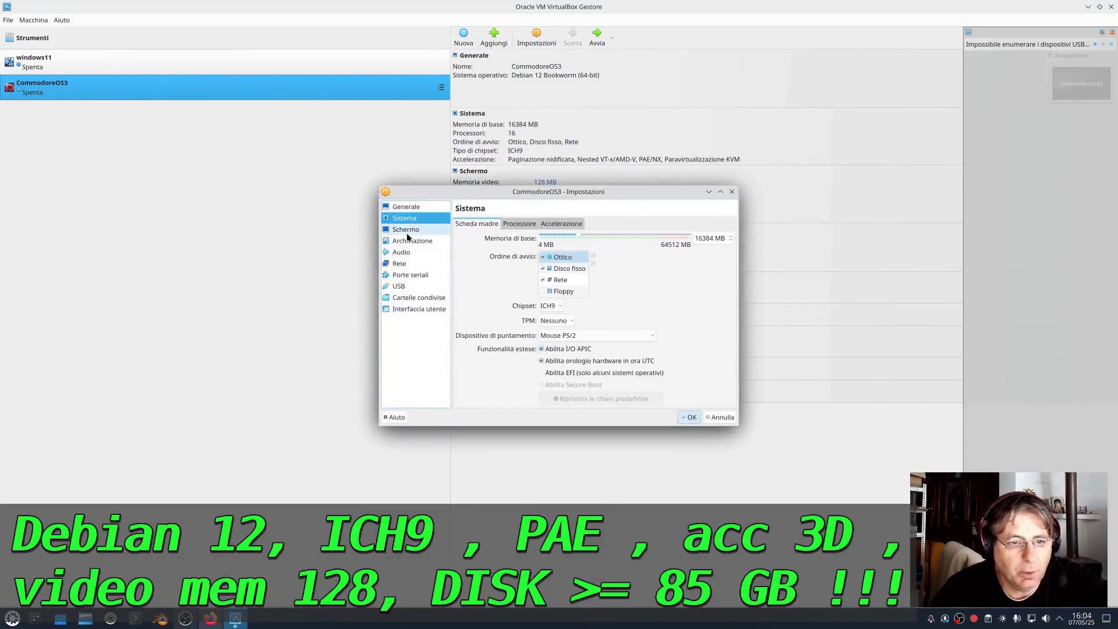
pyautogui.click(409, 241)
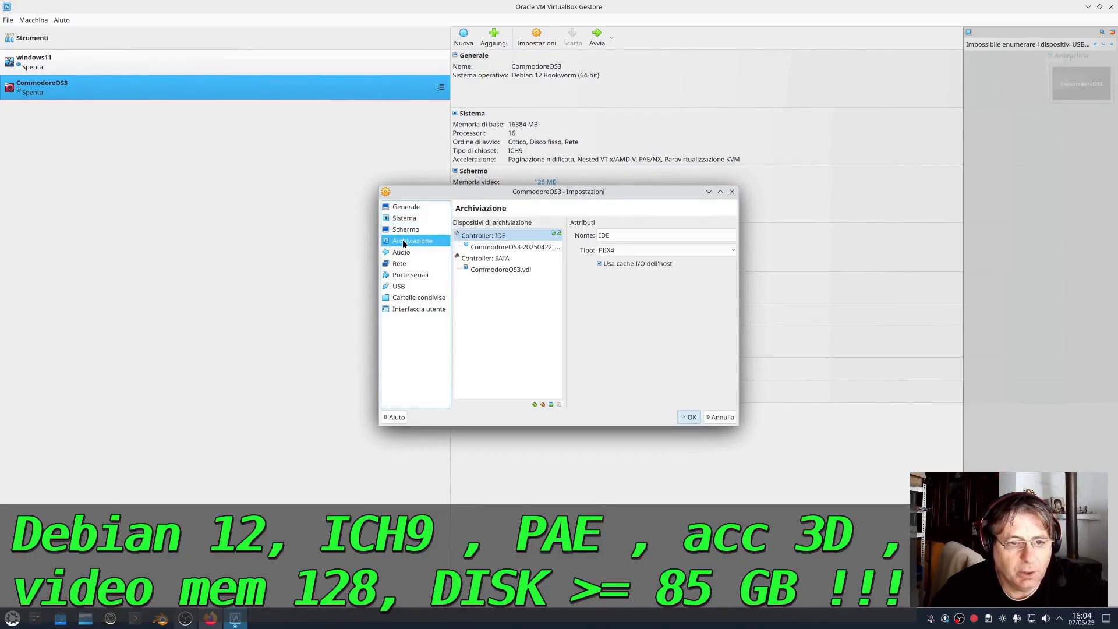
pyautogui.click(538, 248)
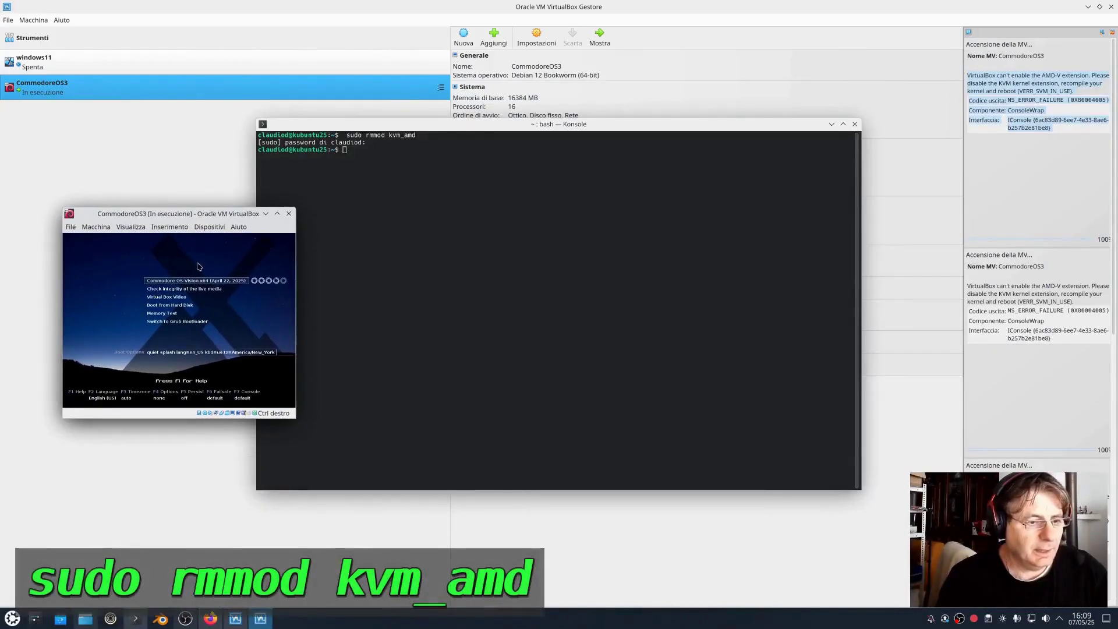
# Adjust the size and position of the running CommodoreOS3 window and minimise the VirtualBox manager
pyautogui.moveTo(299, 422); pyautogui.dragTo(544, 562)
pyautogui.moveTo(420, 214); pyautogui.dragTo(487, 213)
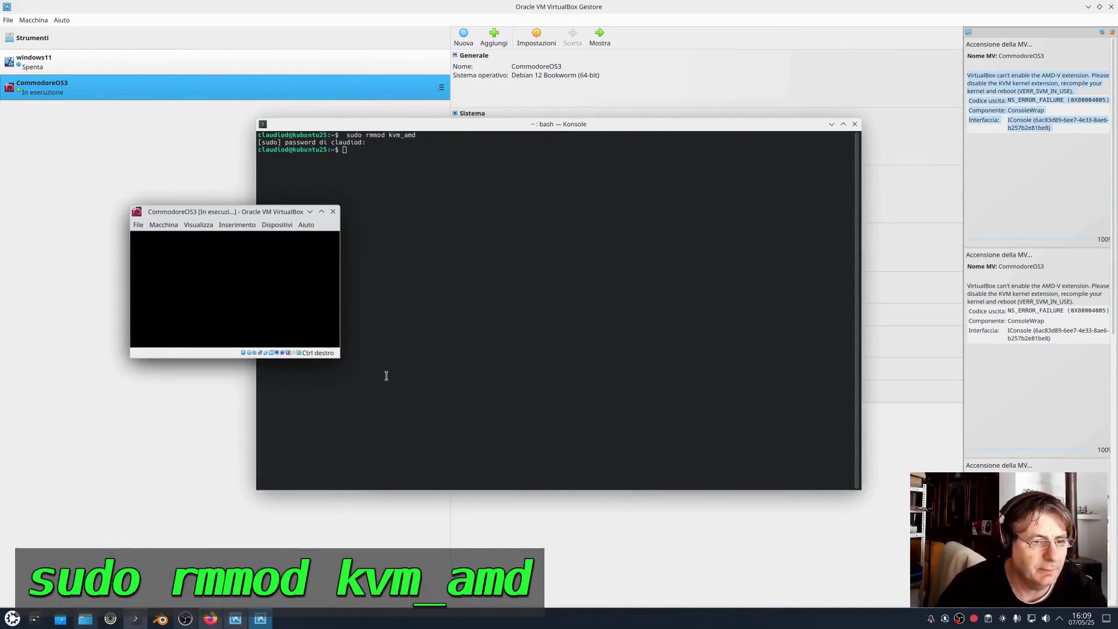
pyautogui.click(1088, 7)
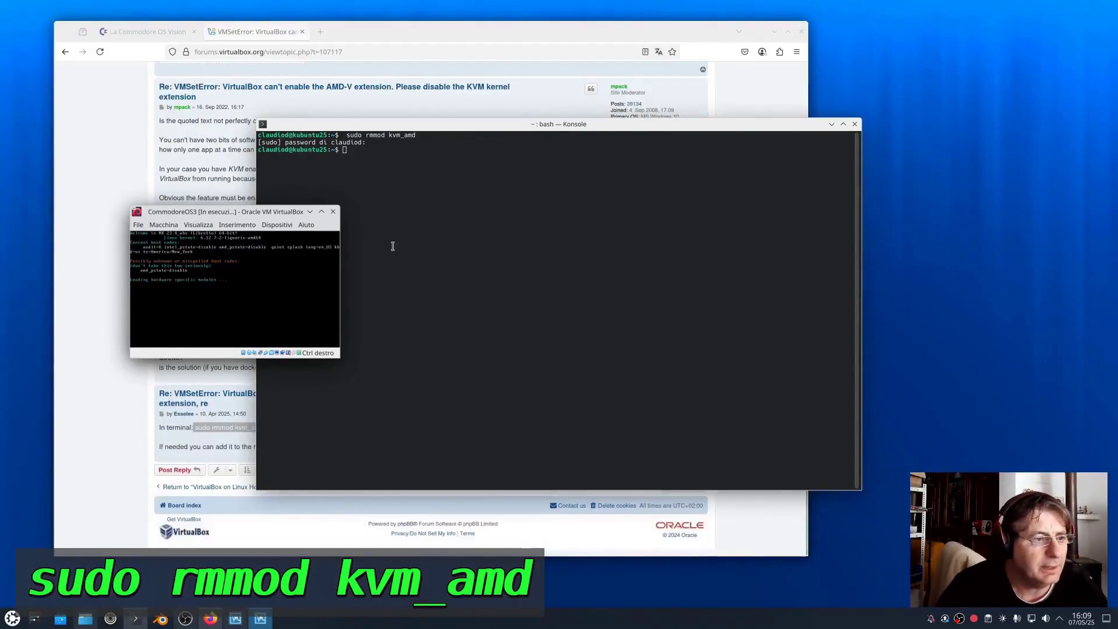
# Enlarge the running CommodoreOS3 window, dismiss its mouse integration notice and move the window higher
pyautogui.moveTo(342, 363); pyautogui.dragTo(528, 505)
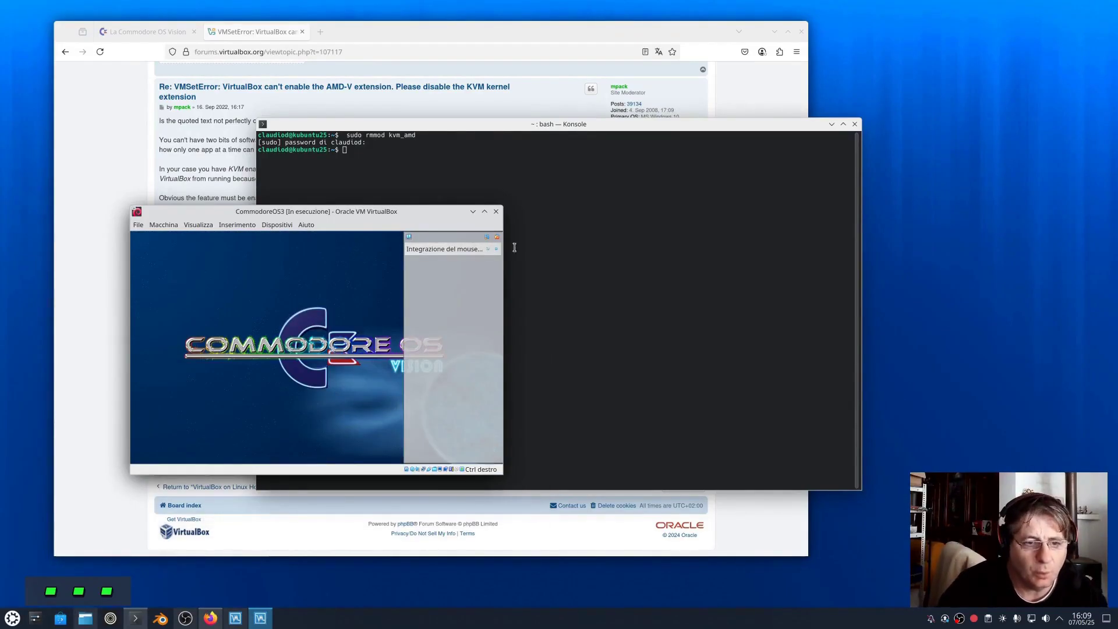
pyautogui.click(498, 238)
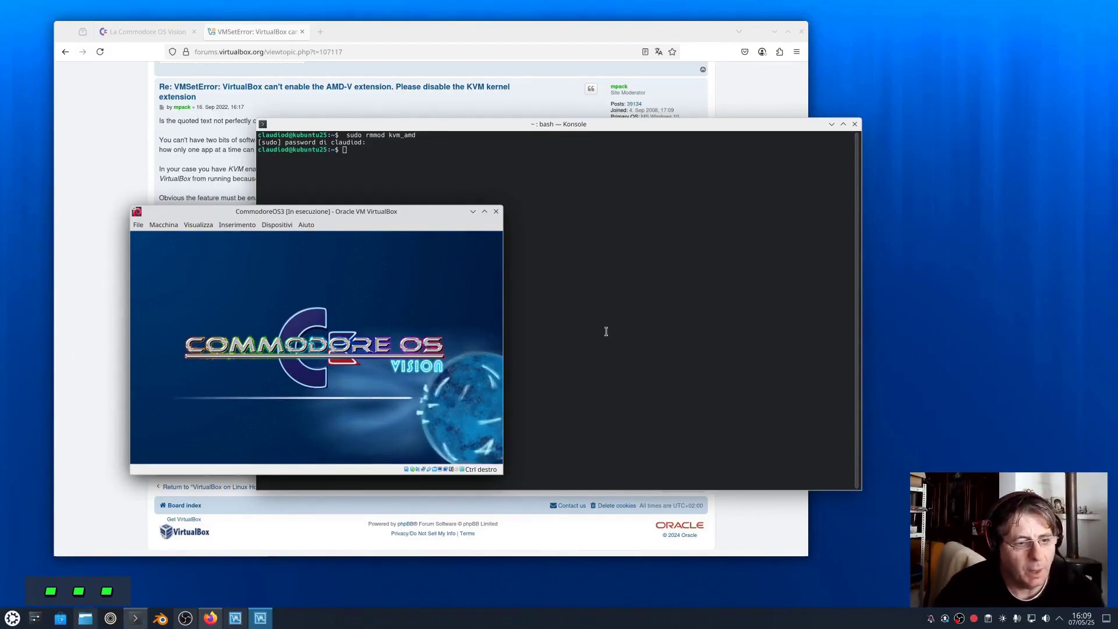
pyautogui.moveTo(227, 213); pyautogui.dragTo(220, 181)
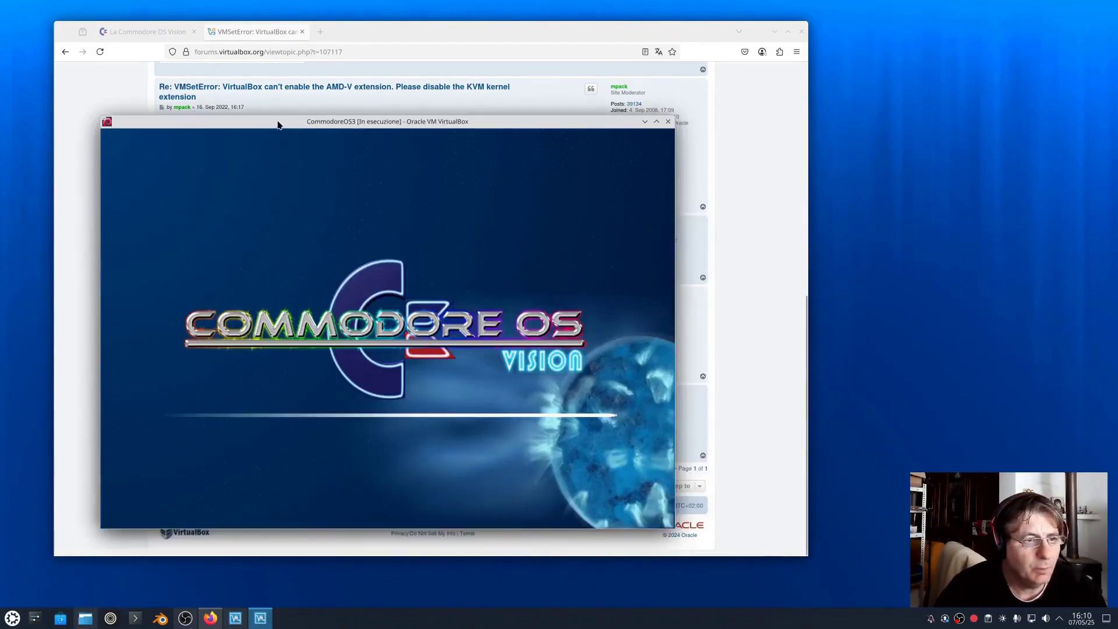
# Show the Commodore OS page again in the browser and bring the running CommodoreOS3 window back in front
pyautogui.moveTo(278, 125); pyautogui.dragTo(265, 103)
pyautogui.click(139, 34)
pyautogui.click(138, 33)
pyautogui.click(260, 617)
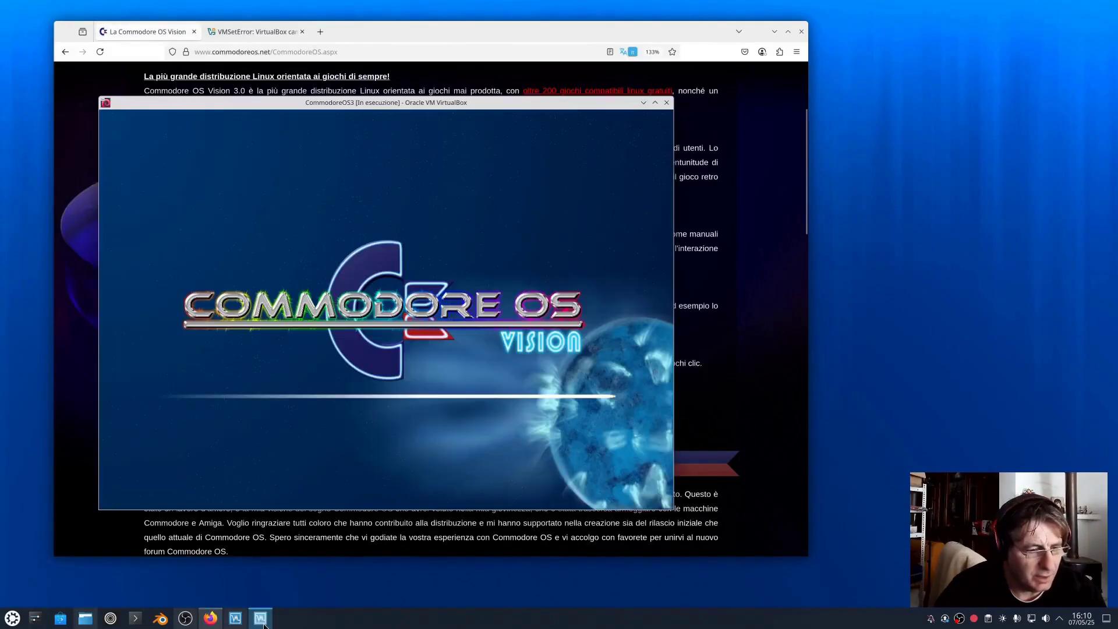
# Reposition the CommodoreOS3 window near the top of the desktop and enlarge it further
pyautogui.moveTo(280, 99); pyautogui.dragTo(343, 114)
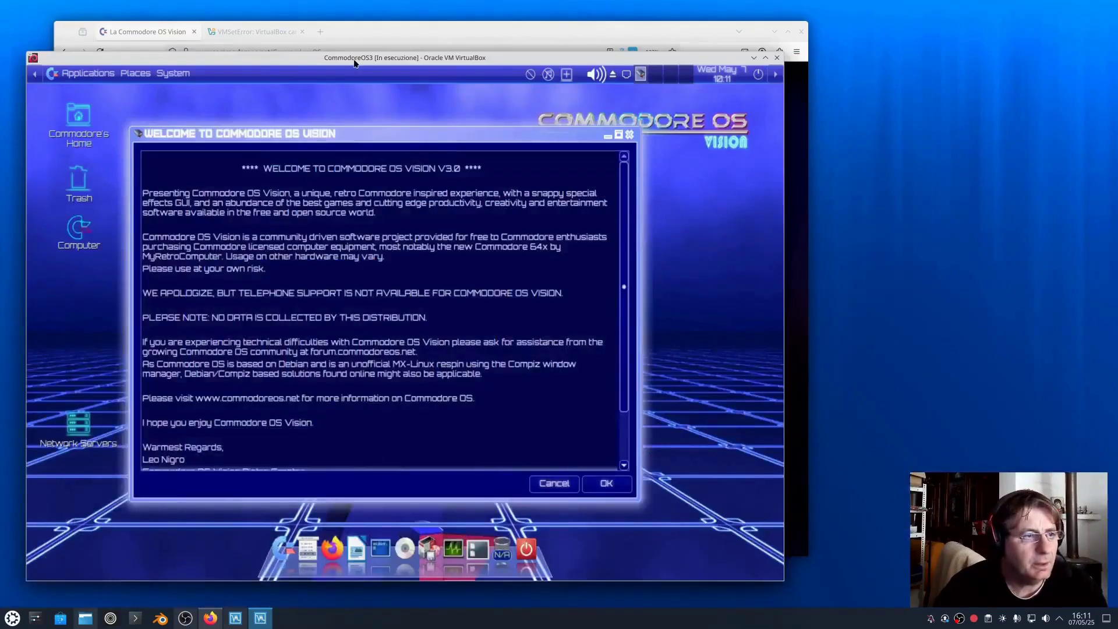
pyautogui.moveTo(354, 63); pyautogui.dragTo(370, 42)
pyautogui.moveTo(804, 563); pyautogui.dragTo(856, 597)
# Accept the Commodore OS Vision welcome message and move the terms dialog up so its text is readable
pyautogui.moveTo(437, 133)
pyautogui.mouseDown()
pyautogui.moveTo(467, 113)
pyautogui.moveTo(432, 117)
pyautogui.moveTo(454, 120)
pyautogui.mouseUp()
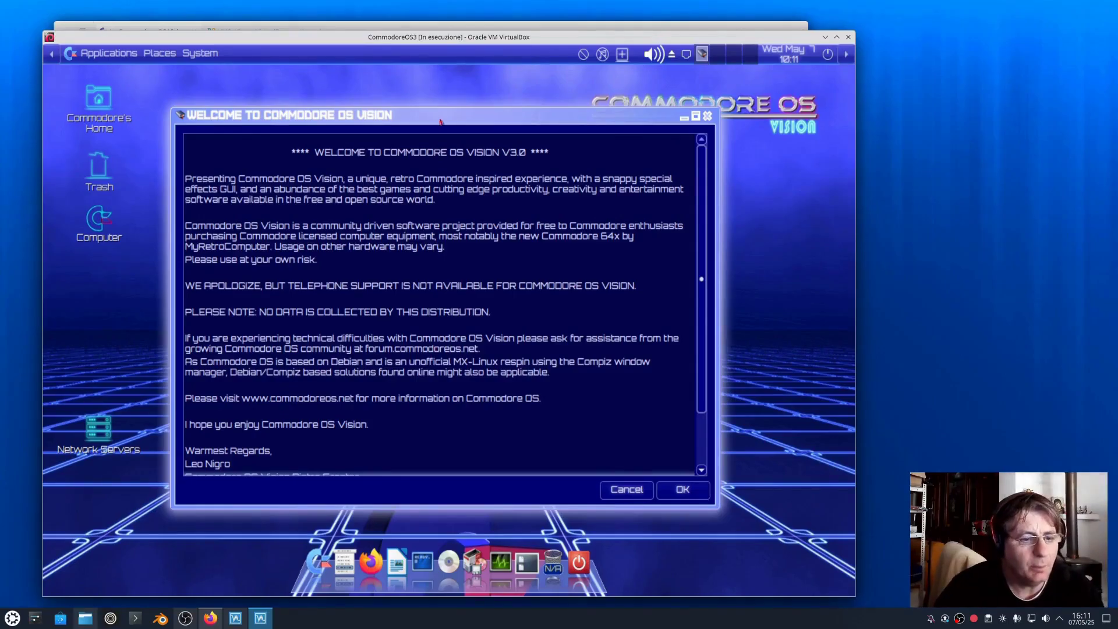
pyautogui.moveTo(440, 122); pyautogui.dragTo(428, 103)
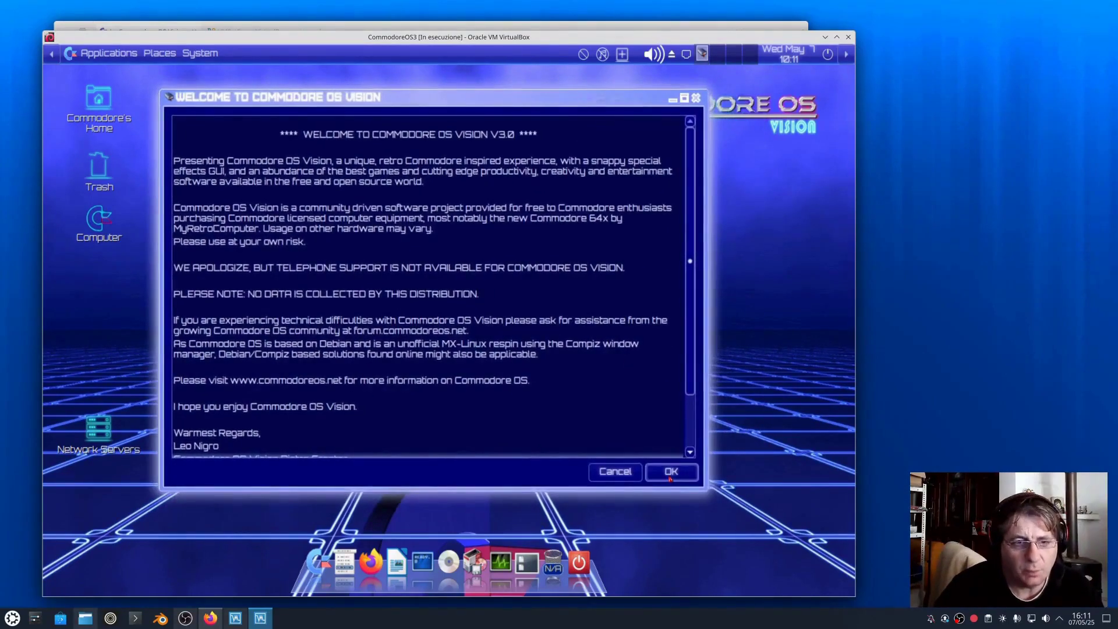
pyautogui.click(669, 474)
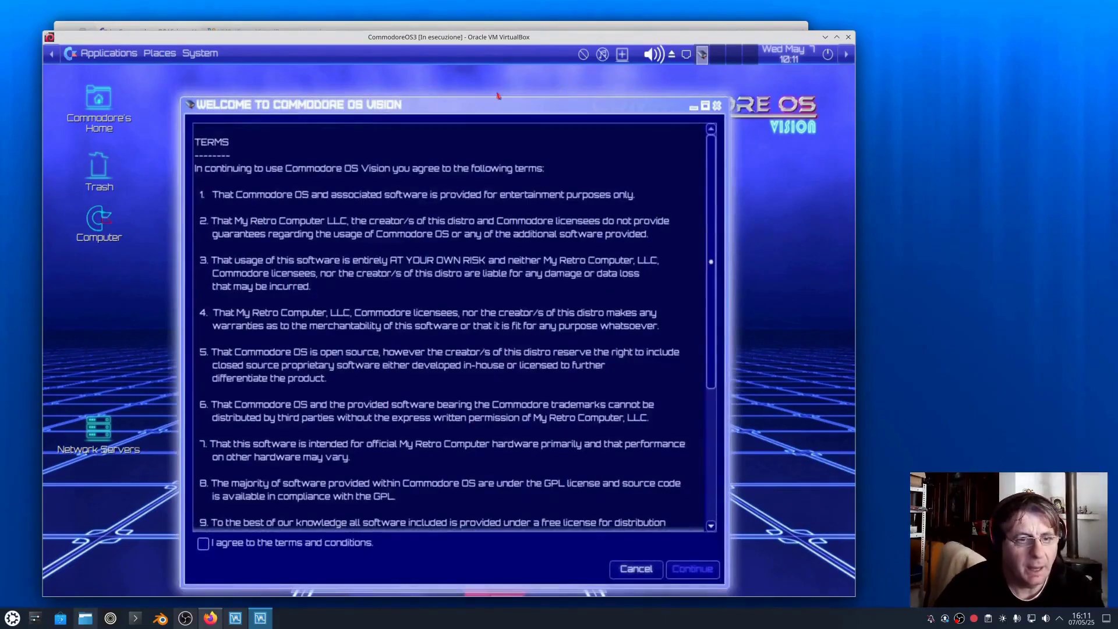
pyautogui.moveTo(498, 96); pyautogui.dragTo(498, 72)
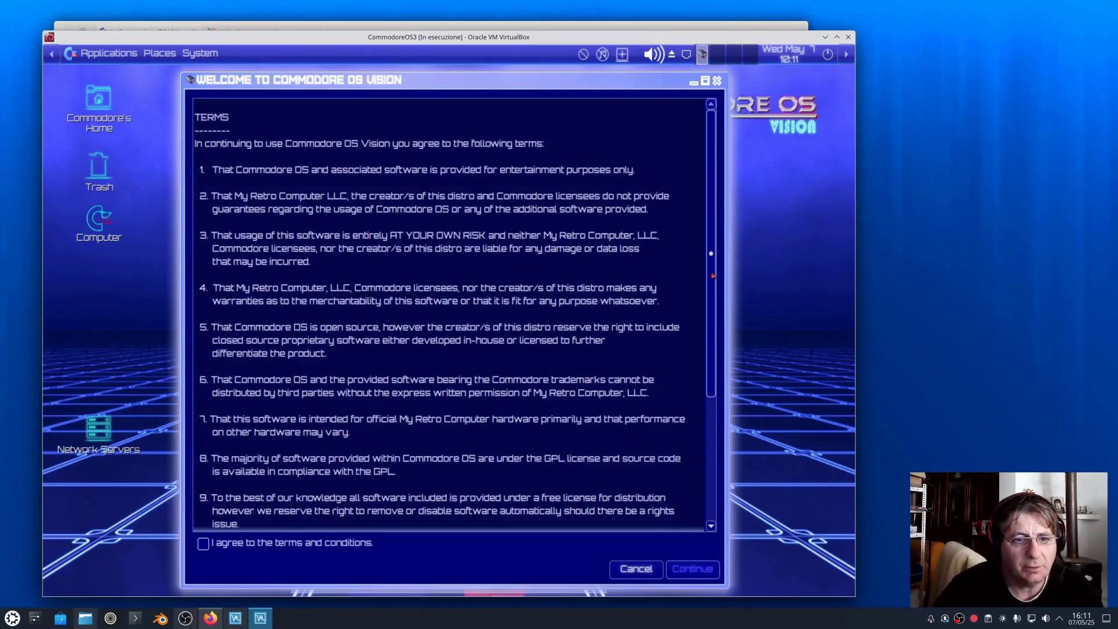
# Read through the terms, agree to them, continue to the Commodore OS Vision installer and move its window up and to the left
pyautogui.scroll(-3, 713, 294)
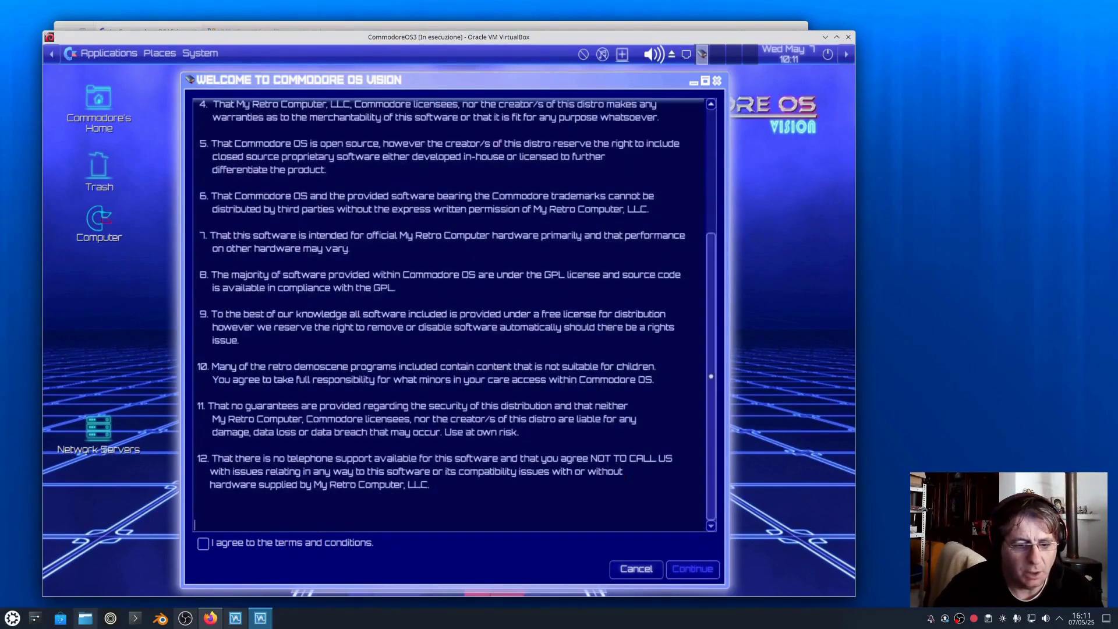
pyautogui.click(204, 544)
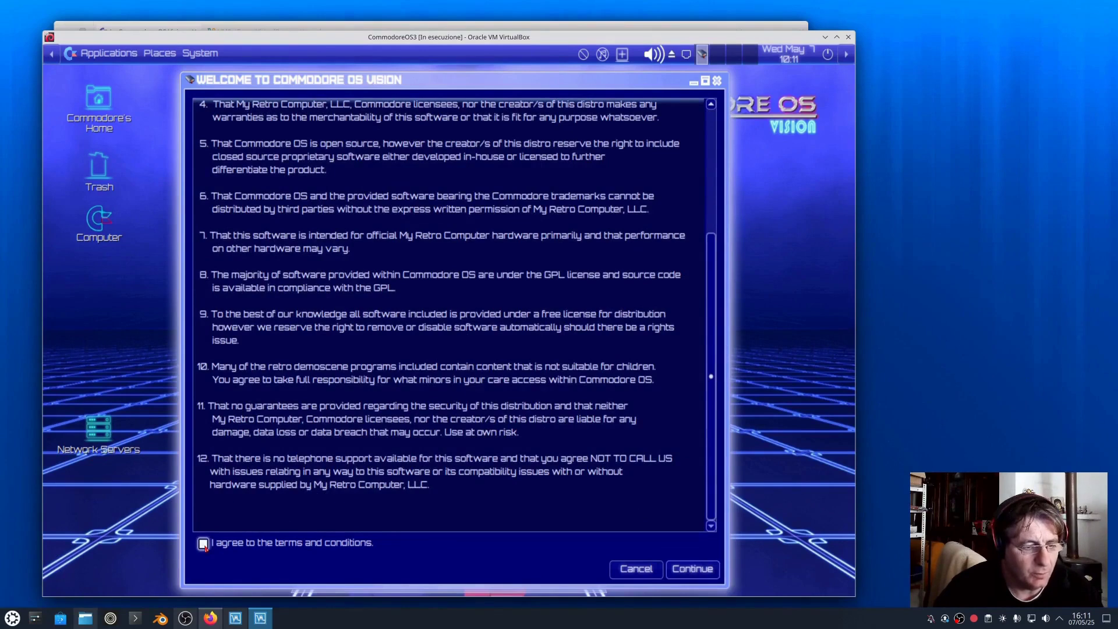
pyautogui.click(693, 569)
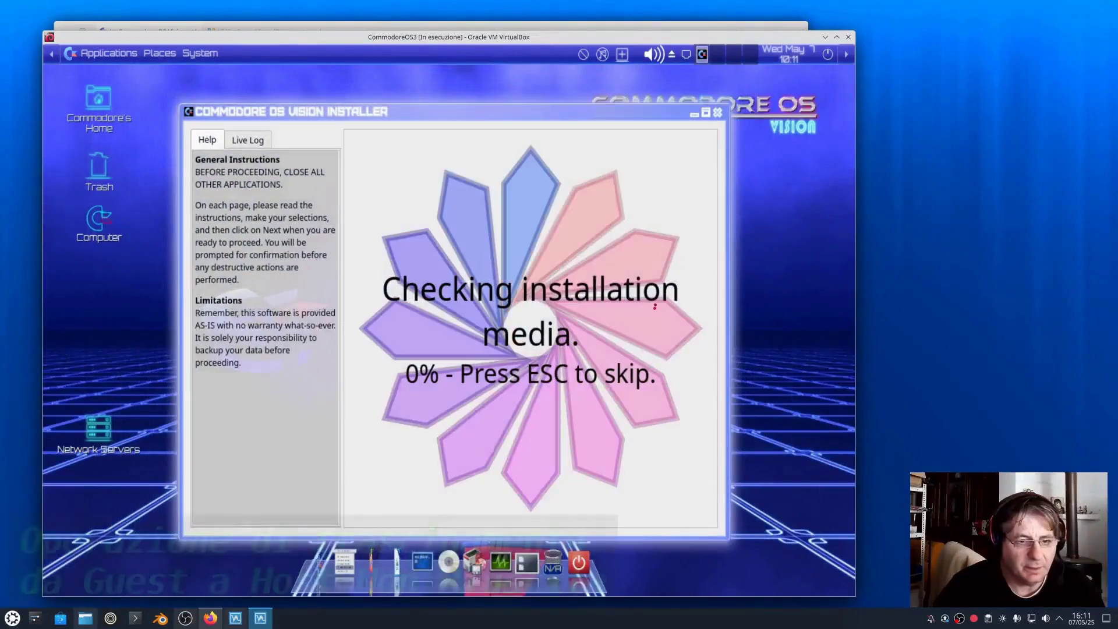
pyautogui.moveTo(449, 119); pyautogui.dragTo(35, 140)
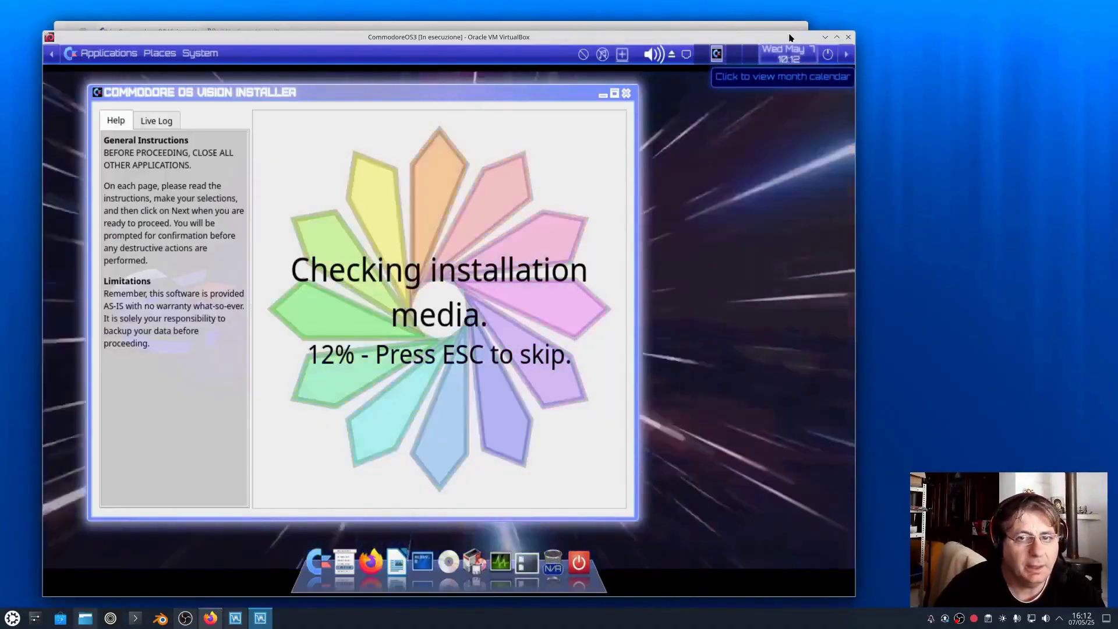
# Examine the Commodore OS page in the browser from the 2.0 news through the embedded videos, and minimize the browser
pyautogui.click(790, 28)
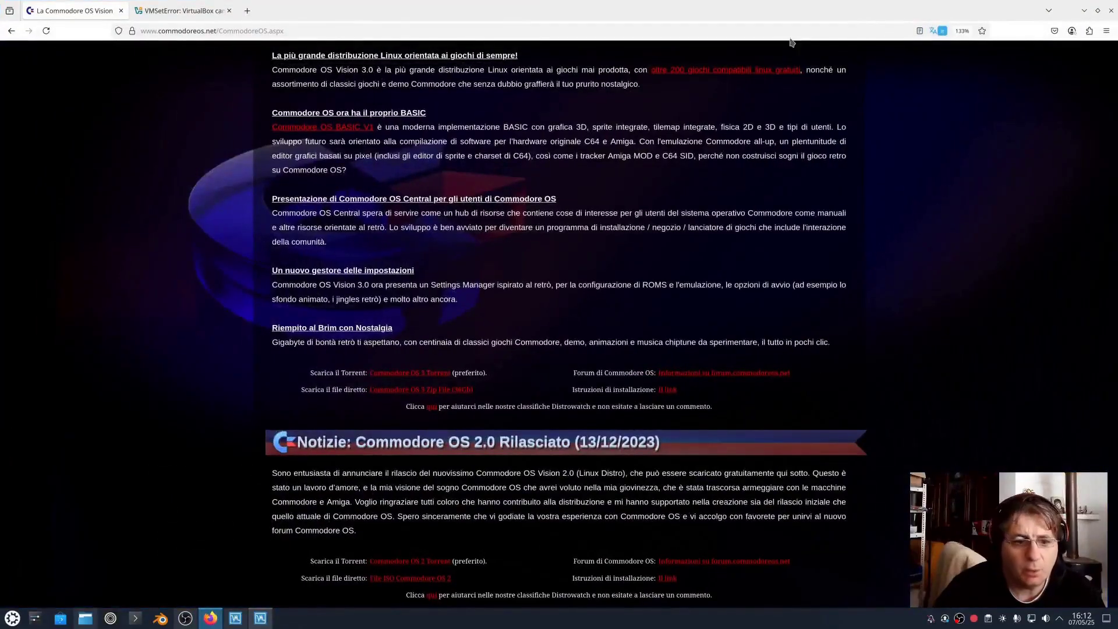
pyautogui.scroll(-5, 147, 324)
pyautogui.scroll(-3, 143, 327)
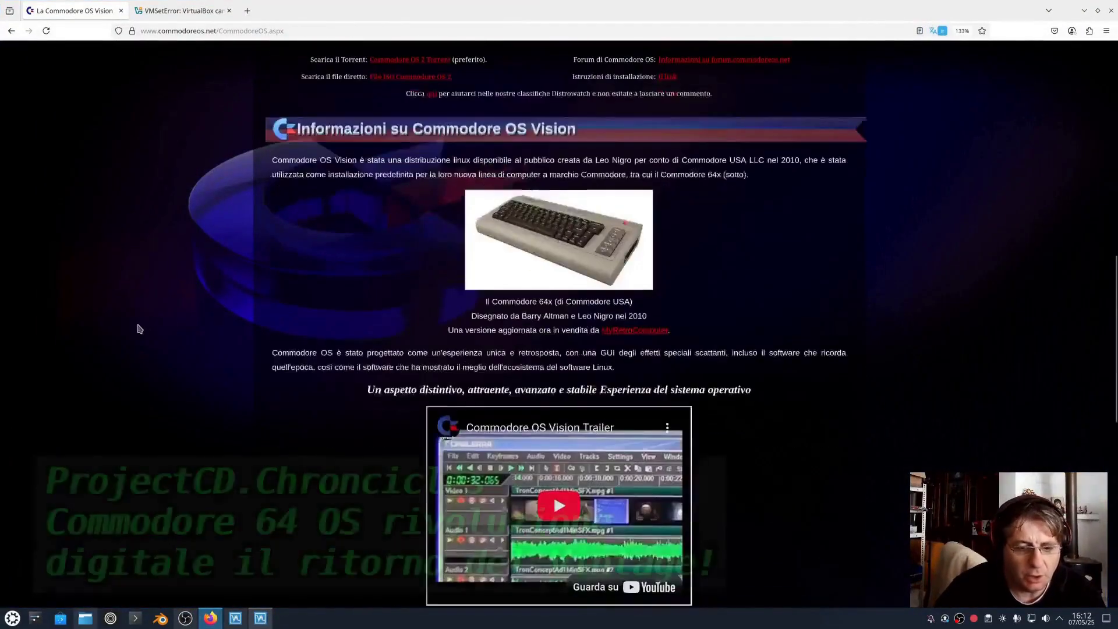
pyautogui.scroll(-3, 554, 401)
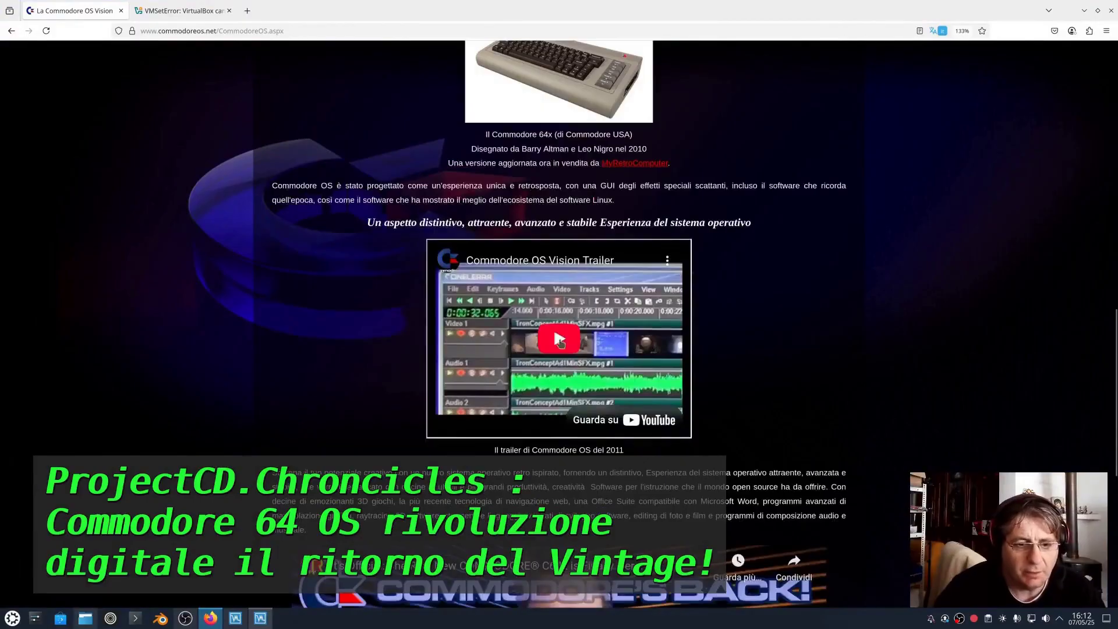
pyautogui.scroll(-5, 559, 341)
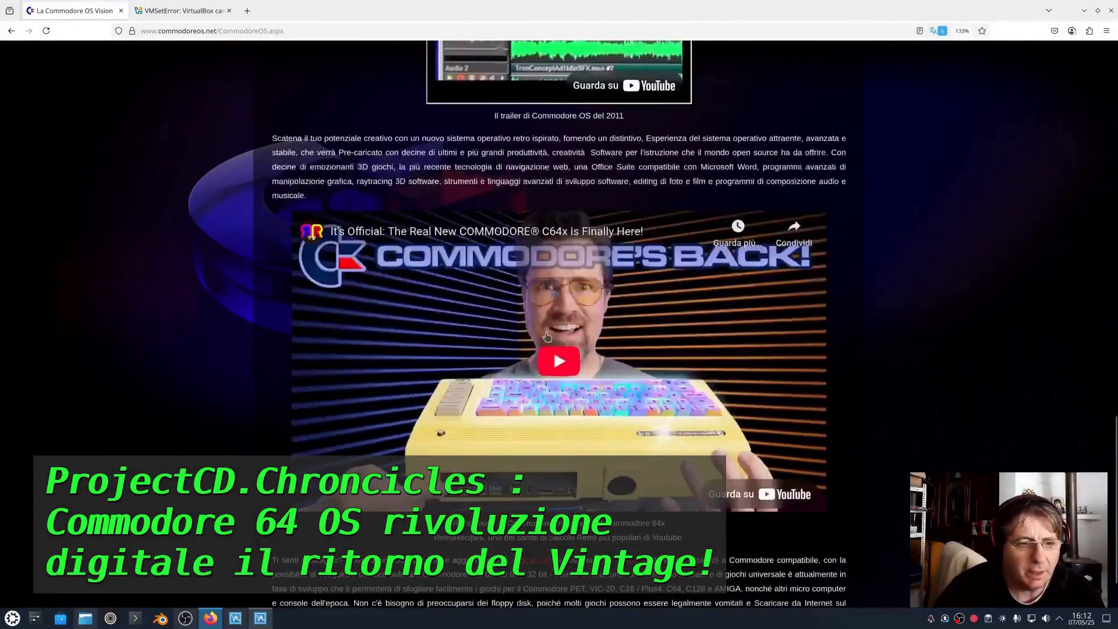
pyautogui.scroll(-1, 546, 336)
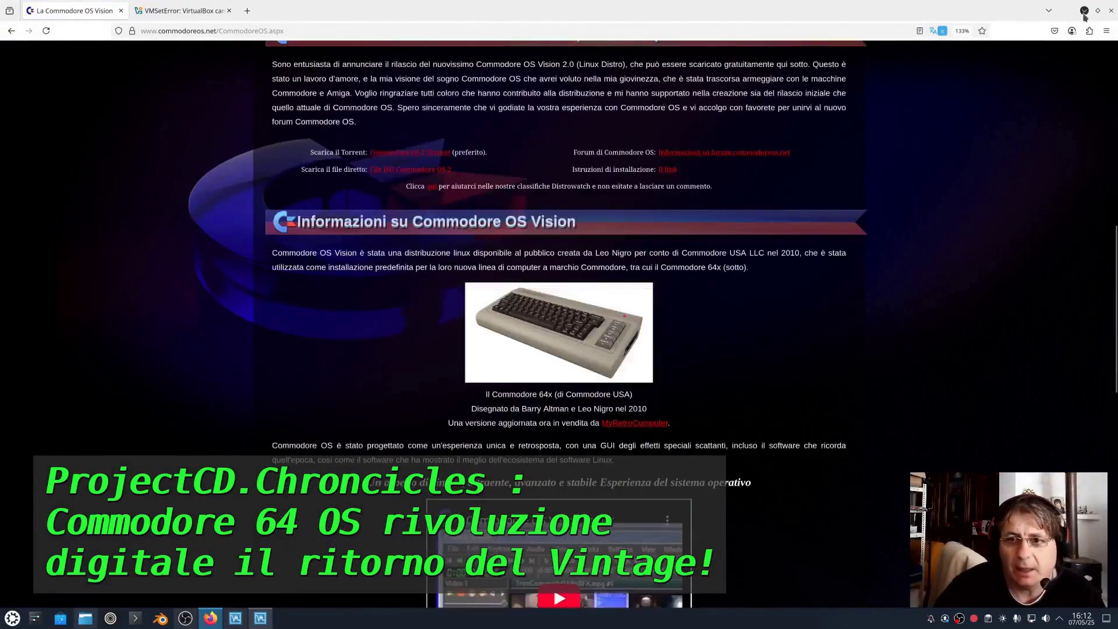
pyautogui.click(1085, 12)
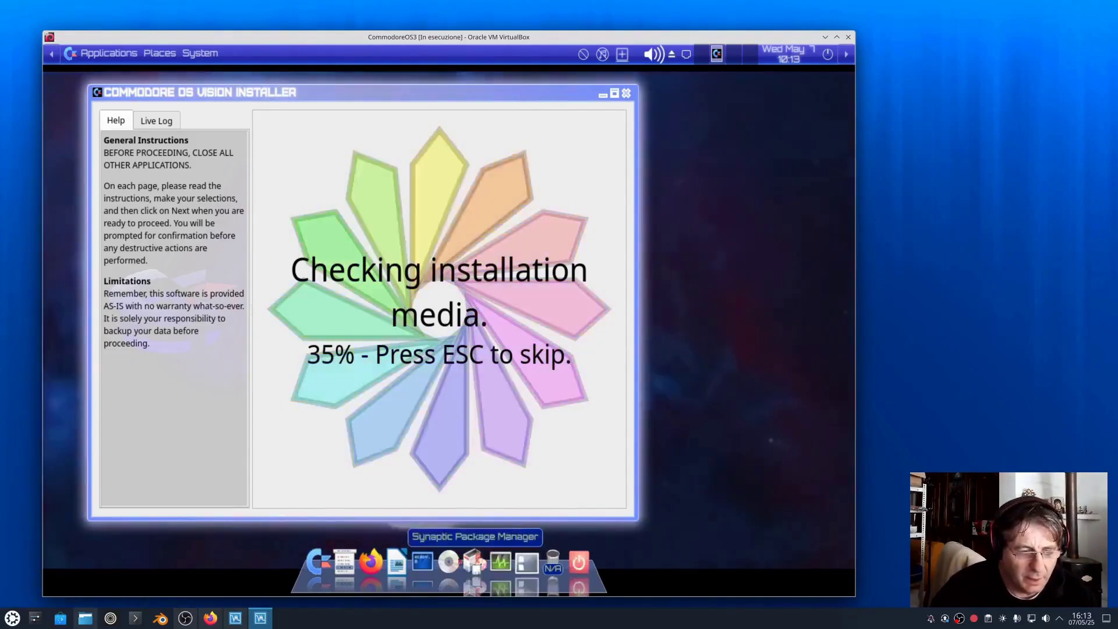
# Open the command line interface in Commodore OS and list the home folder with ls and vdir
pyautogui.click(425, 563)
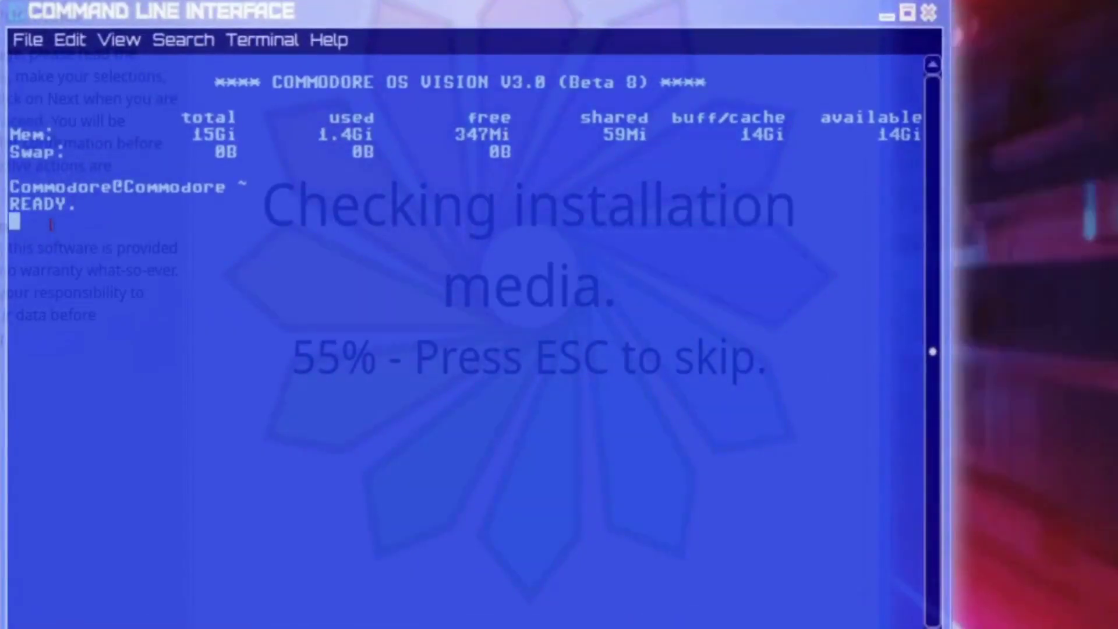
pyautogui.write('ls')
pyautogui.press('Return')
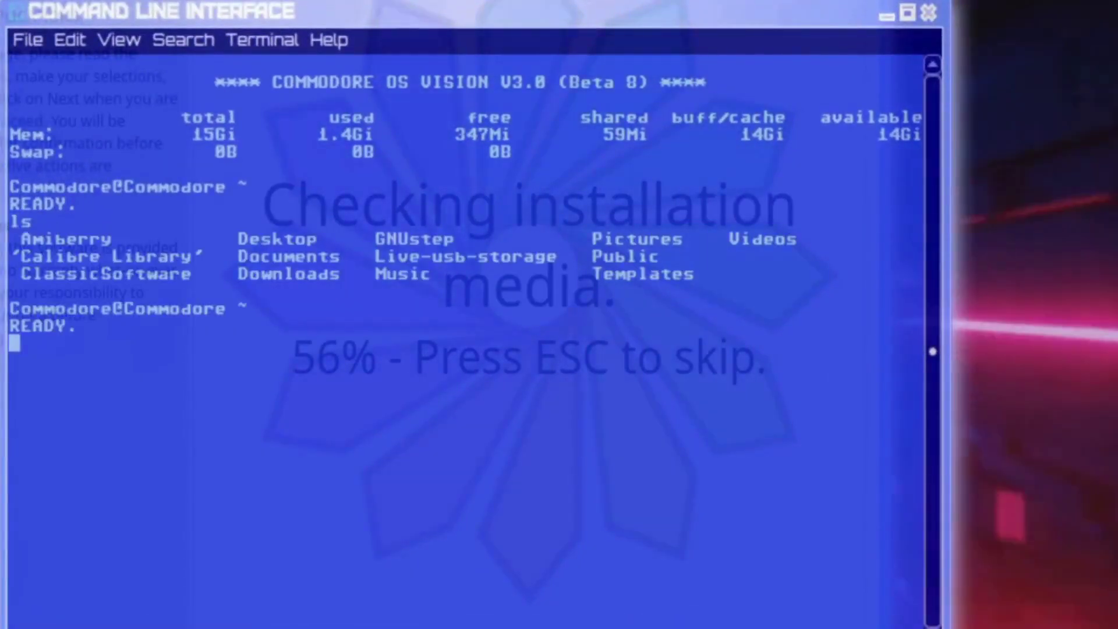
pyautogui.write('vdir')
pyautogui.press('Return')
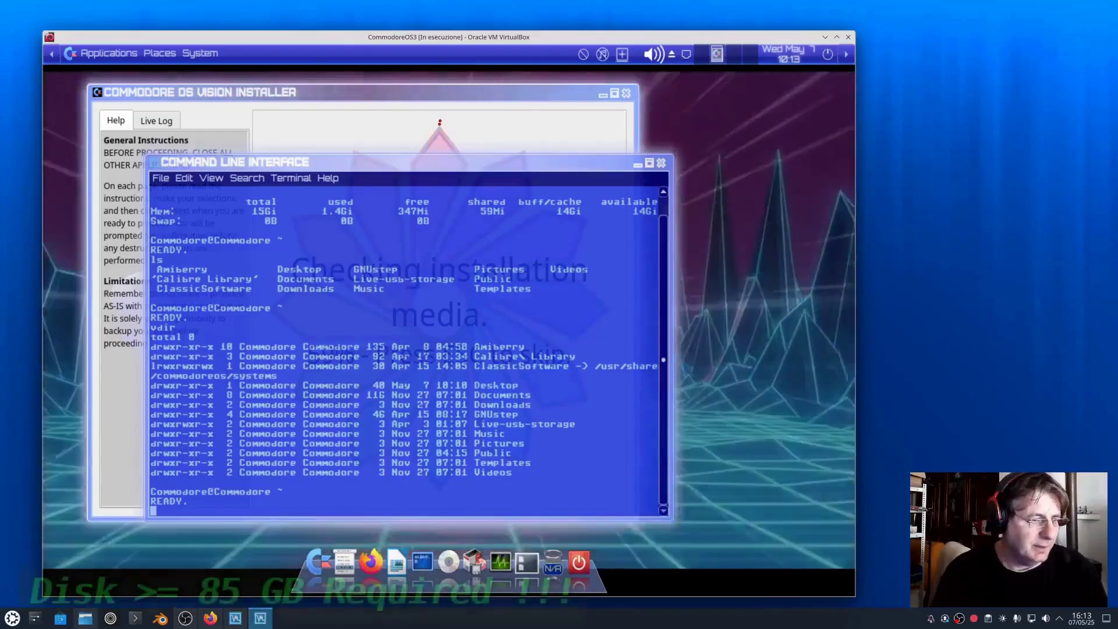
# Move the command line window aside, bring the installer in front of it, and briefly view the virtual machine window maximized
pyautogui.moveTo(536, 96); pyautogui.dragTo(520, 98)
pyautogui.click(640, 245)
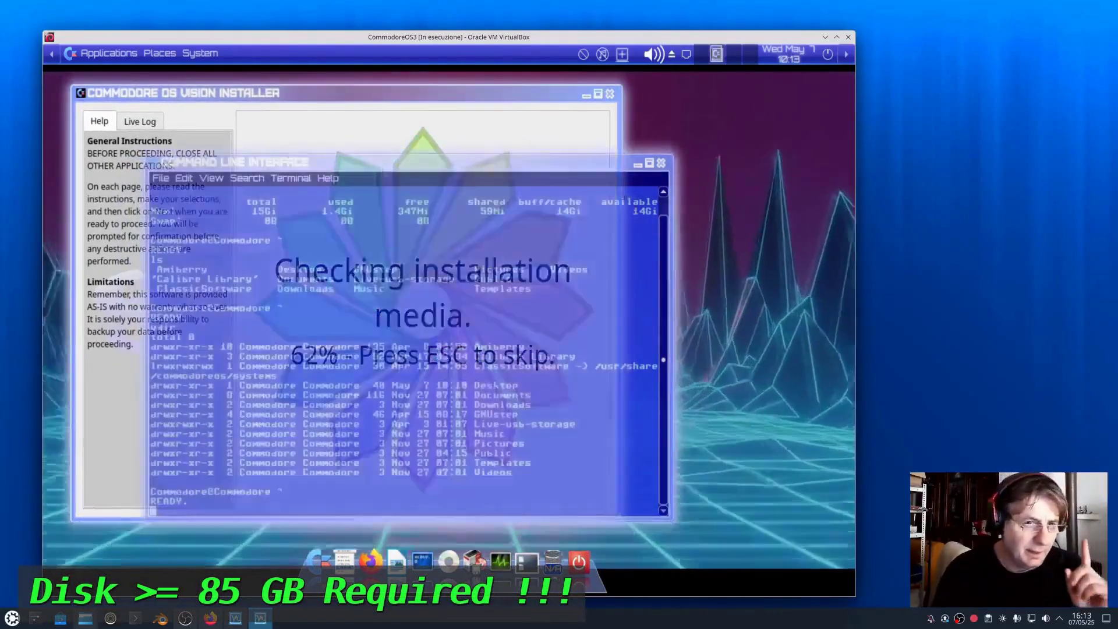
pyautogui.moveTo(544, 166); pyautogui.dragTo(694, 170)
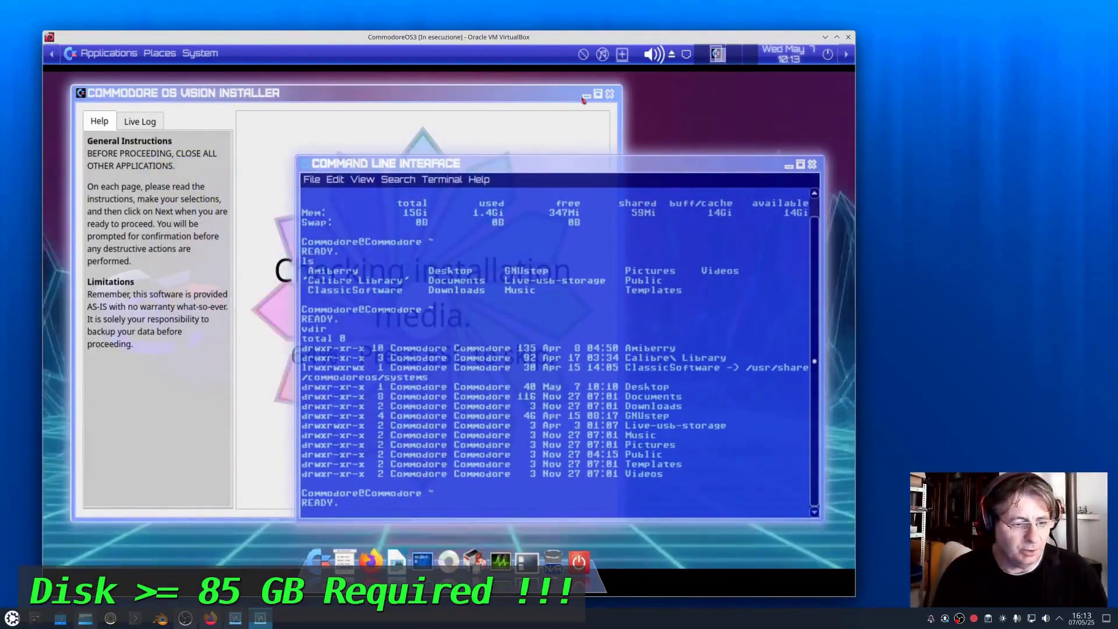
pyautogui.moveTo(730, 169)
pyautogui.mouseDown()
pyautogui.moveTo(484, 168)
pyautogui.moveTo(717, 190)
pyautogui.moveTo(738, 168)
pyautogui.mouseUp()
pyautogui.moveTo(554, 120); pyautogui.dragTo(560, 163)
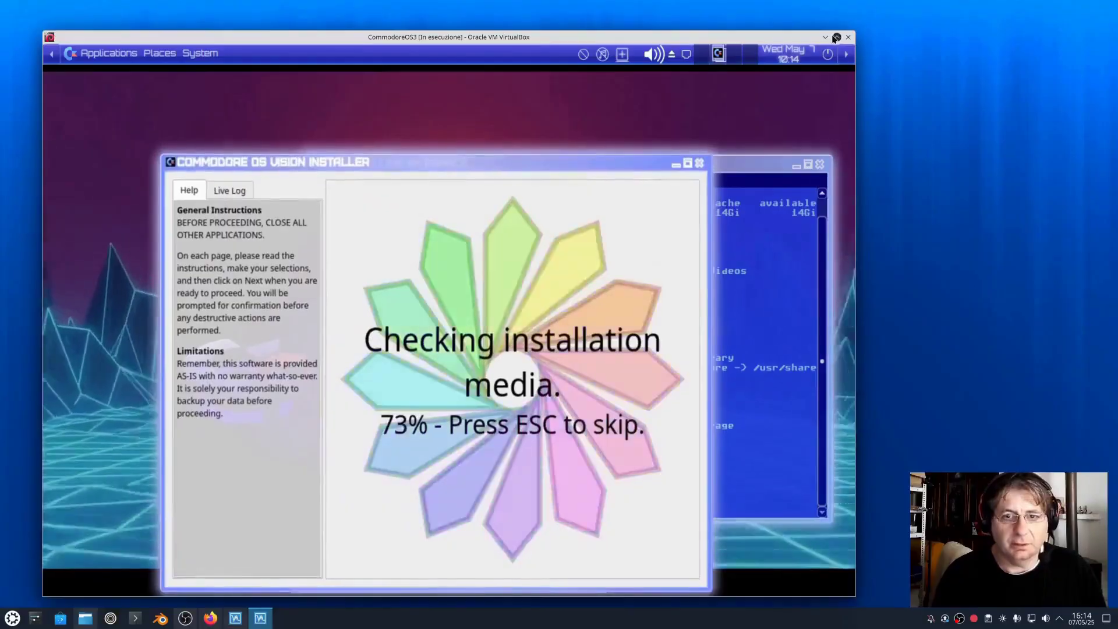
pyautogui.click(836, 37)
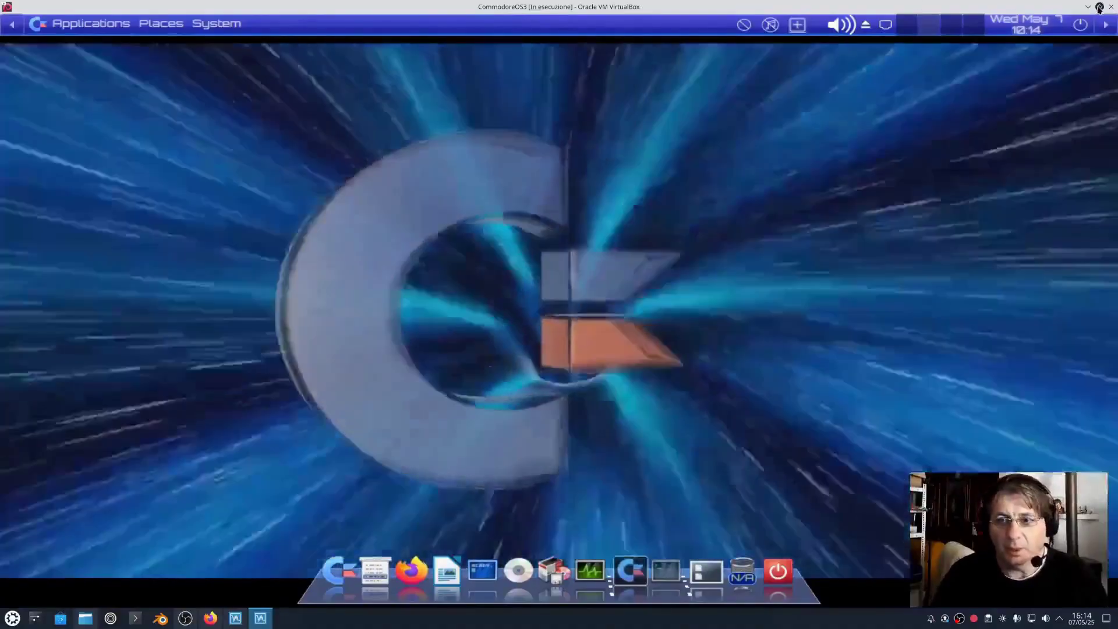
pyautogui.click(1099, 7)
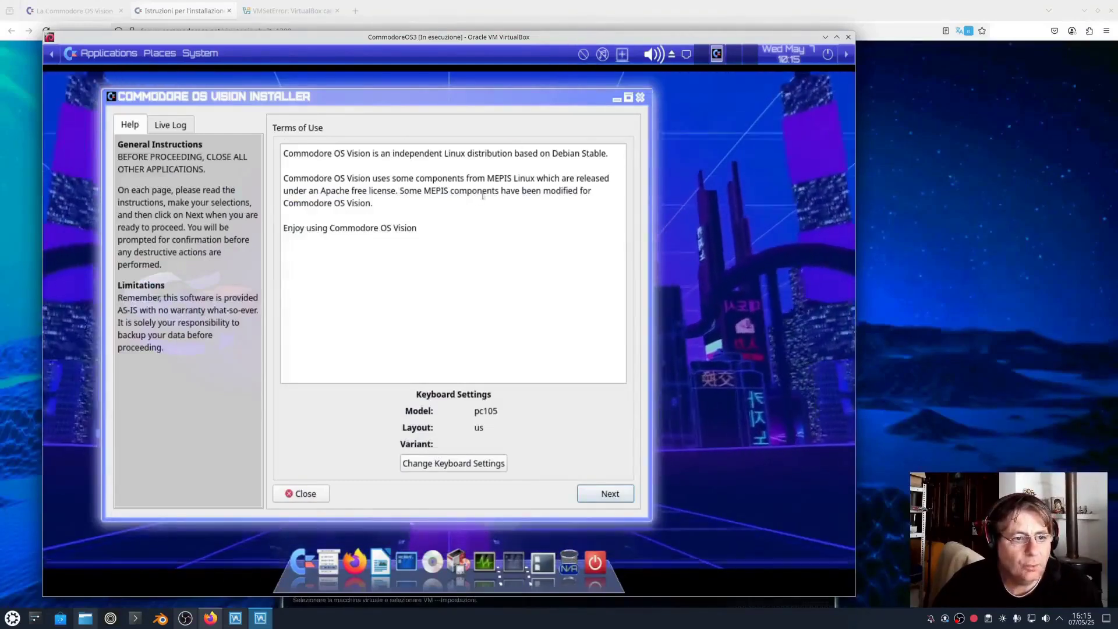
# Show the Commodore OS page, the forum's 3.0 installation instructions and the VirtualBox forum thread about the AMD-V error
pyautogui.click(539, 13)
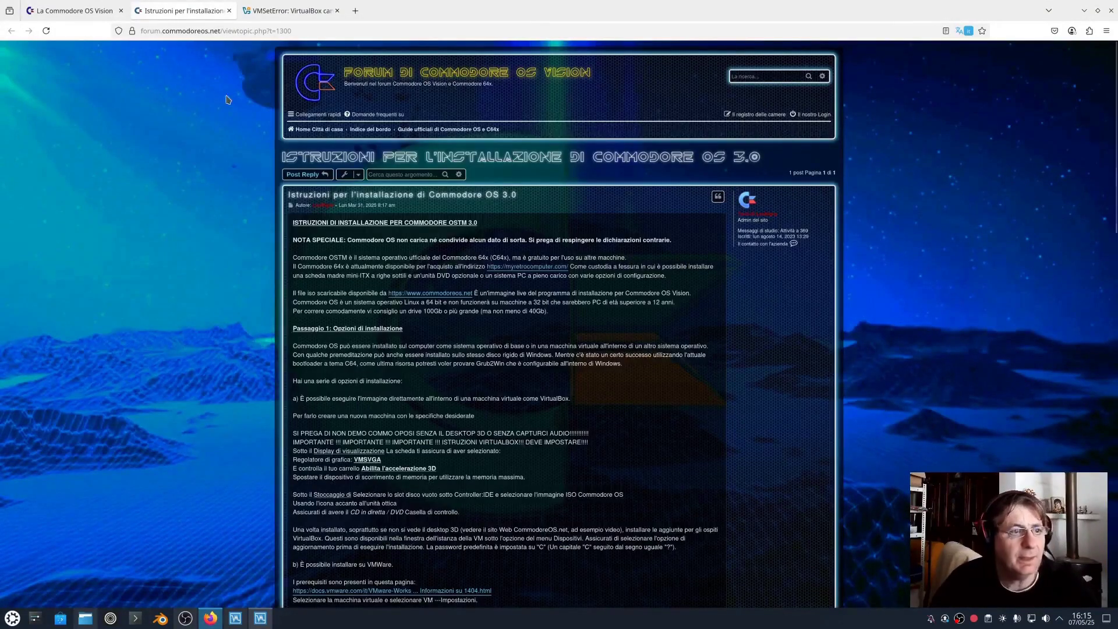
pyautogui.click(73, 10)
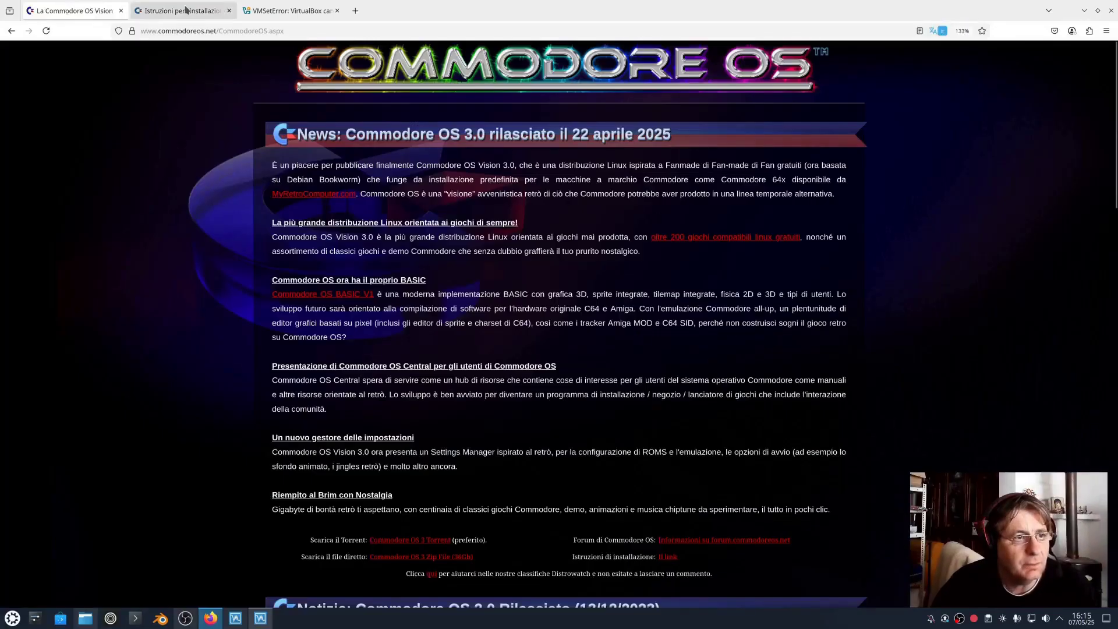
pyautogui.click(207, 10)
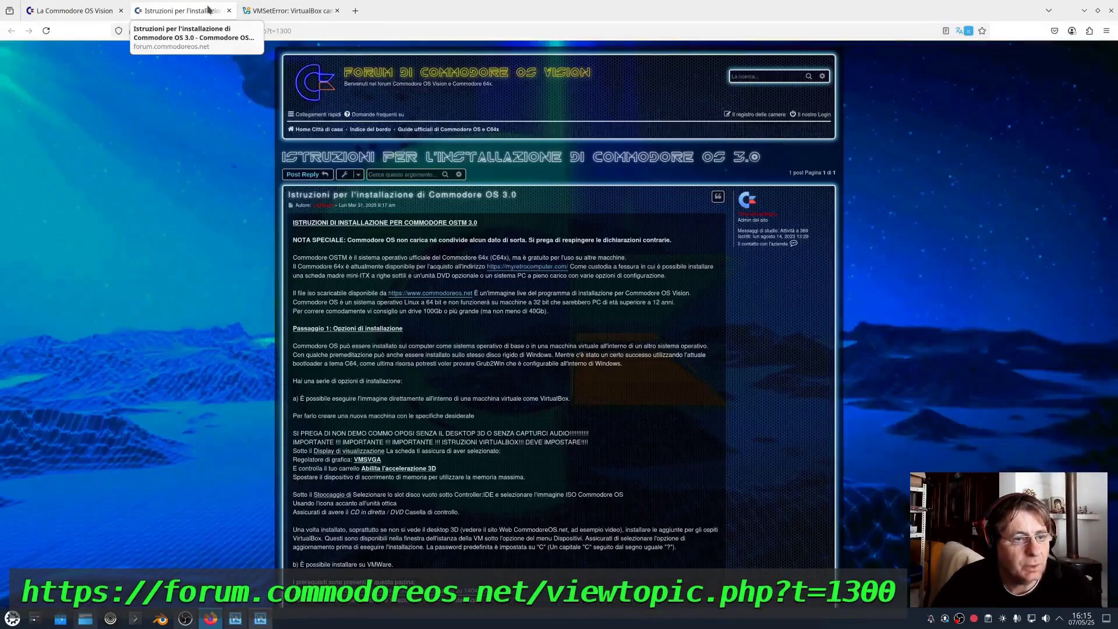
pyautogui.scroll(-3, 337, 377)
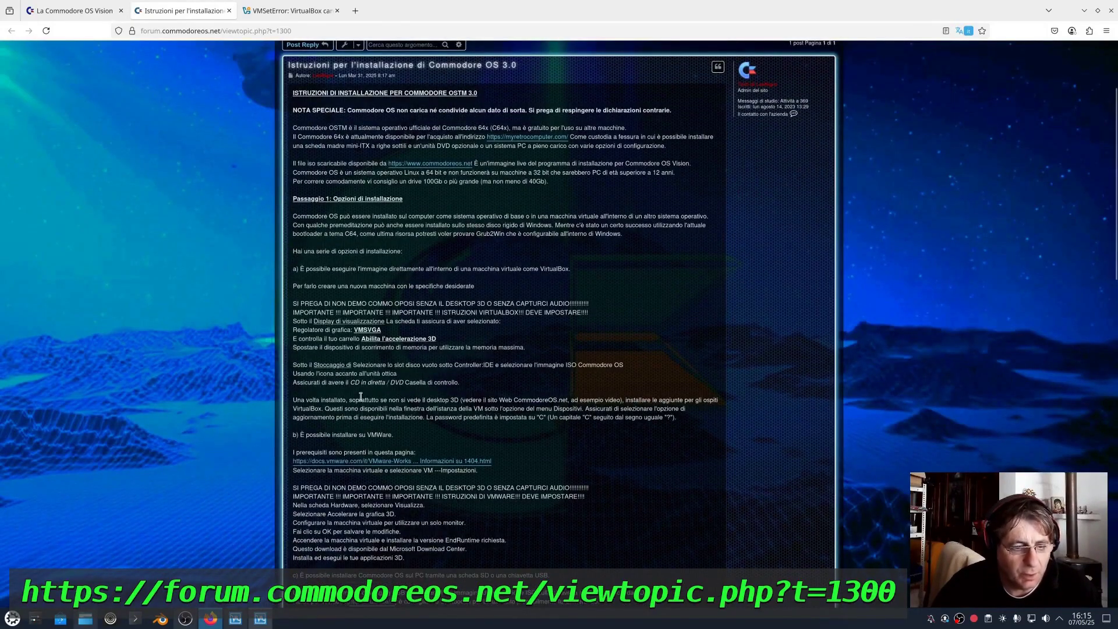
pyautogui.scroll(-2, 361, 397)
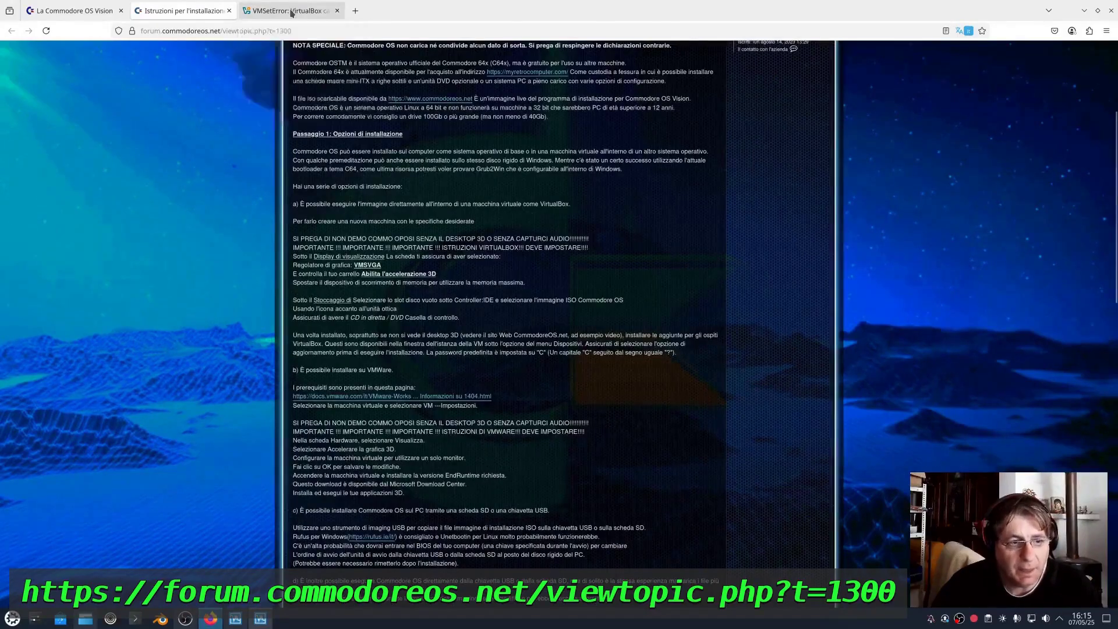
pyautogui.click(291, 11)
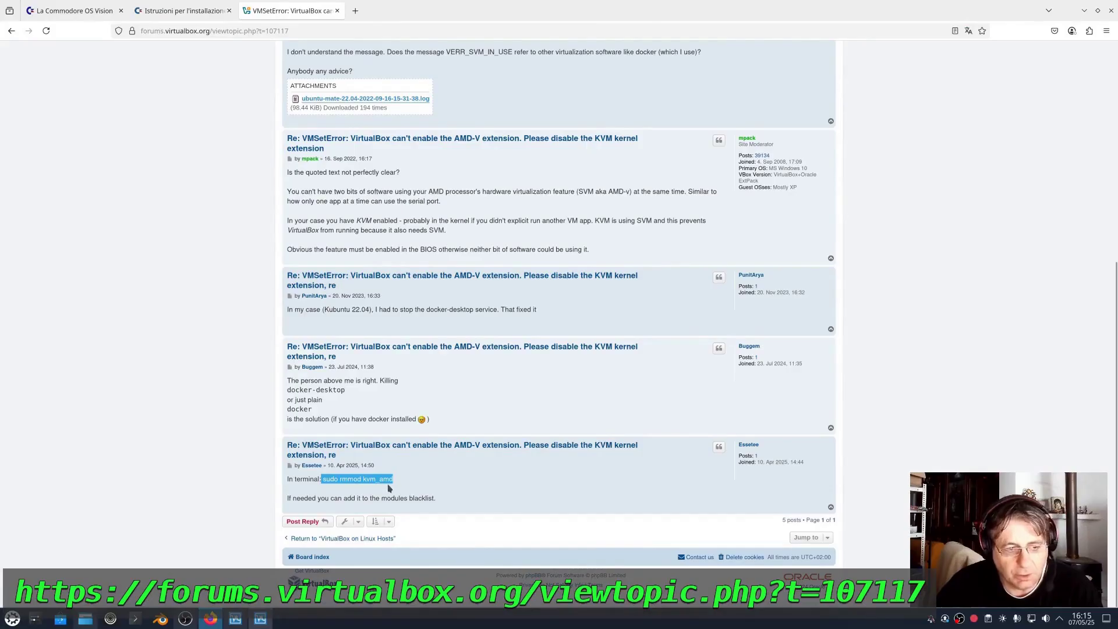
# Read the rest of the Commodore OS 3.0 installation instructions, from the installation options through the addendum
pyautogui.click(173, 11)
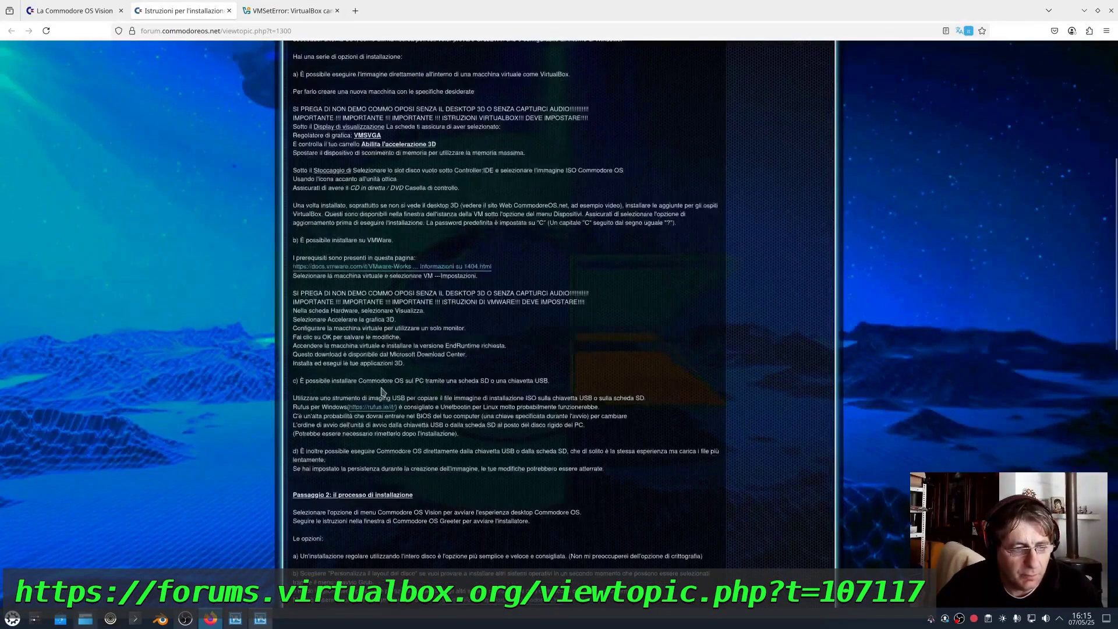
pyautogui.scroll(-3, 382, 392)
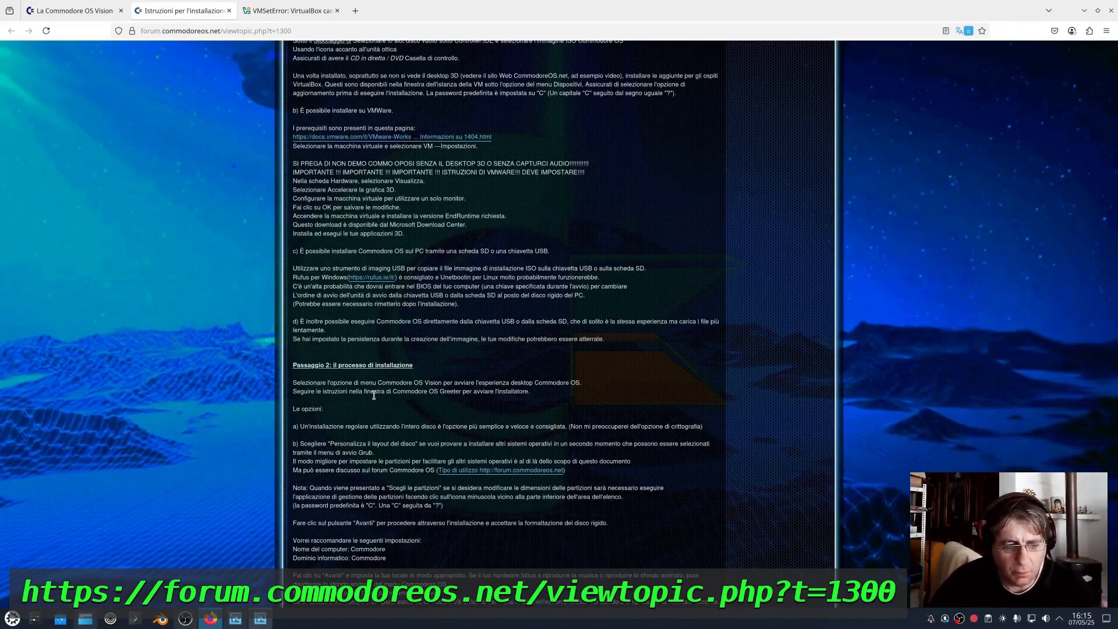
pyautogui.scroll(-5, 366, 391)
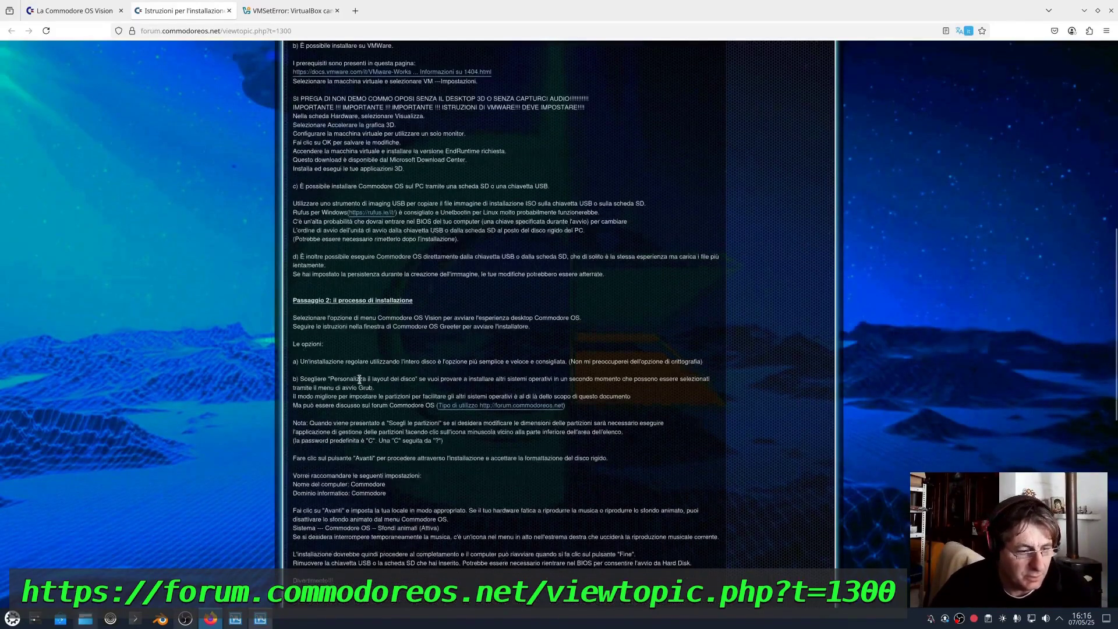
pyautogui.scroll(-4, 357, 377)
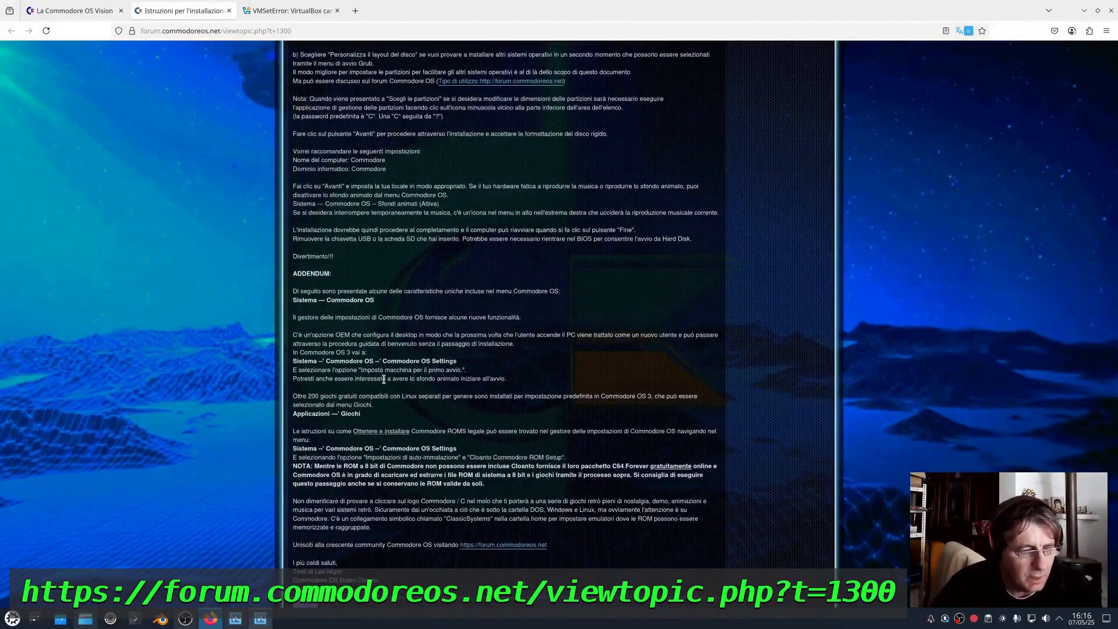
# In the installer, accept the ext4 root and swap partitions despite the size warning, start installing, and keep the Italian locale and Rome timezone
pyautogui.click(260, 620)
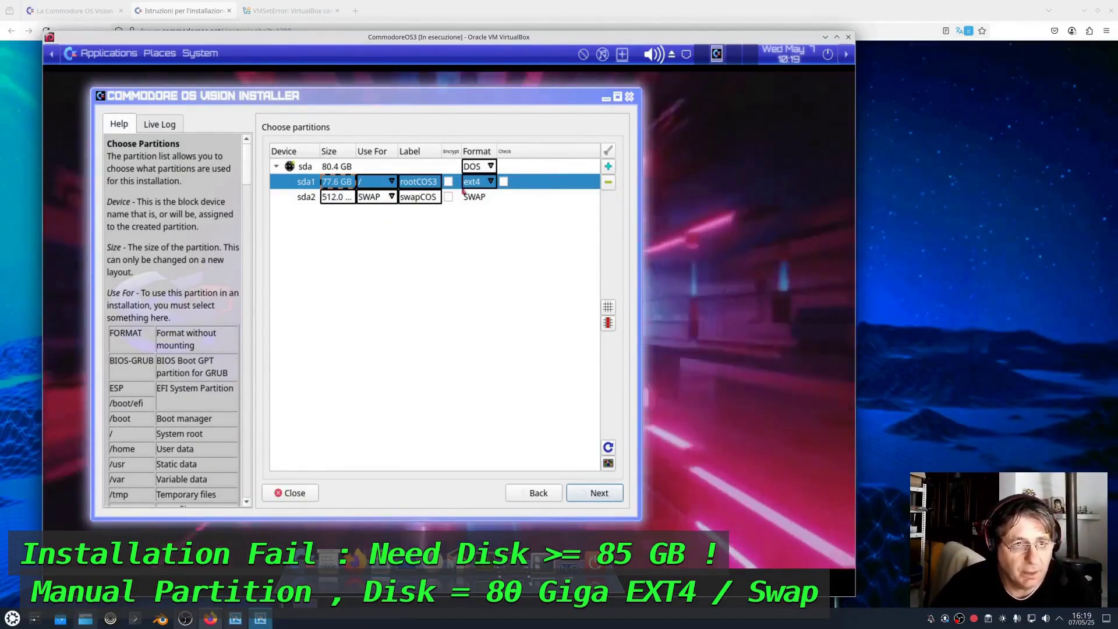
pyautogui.click(598, 494)
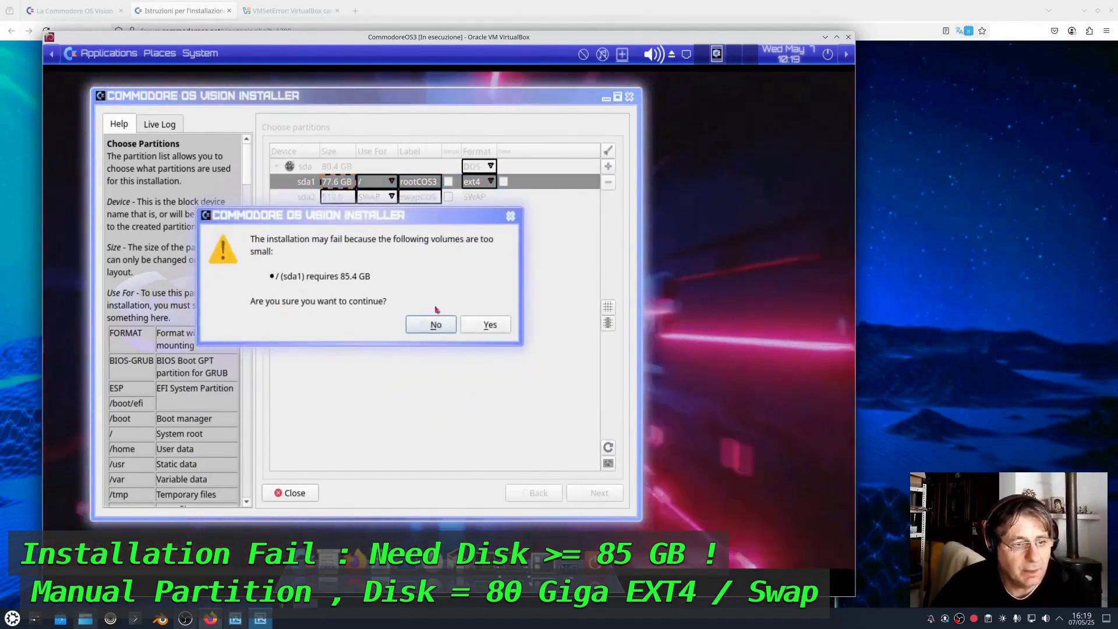
pyautogui.click(491, 325)
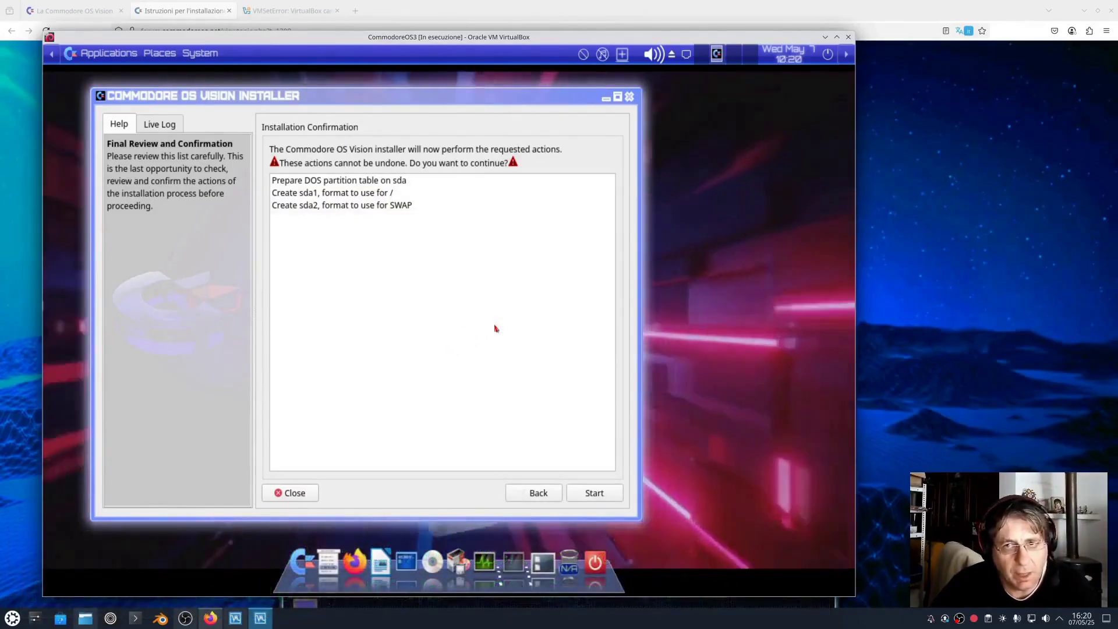
pyautogui.click(593, 492)
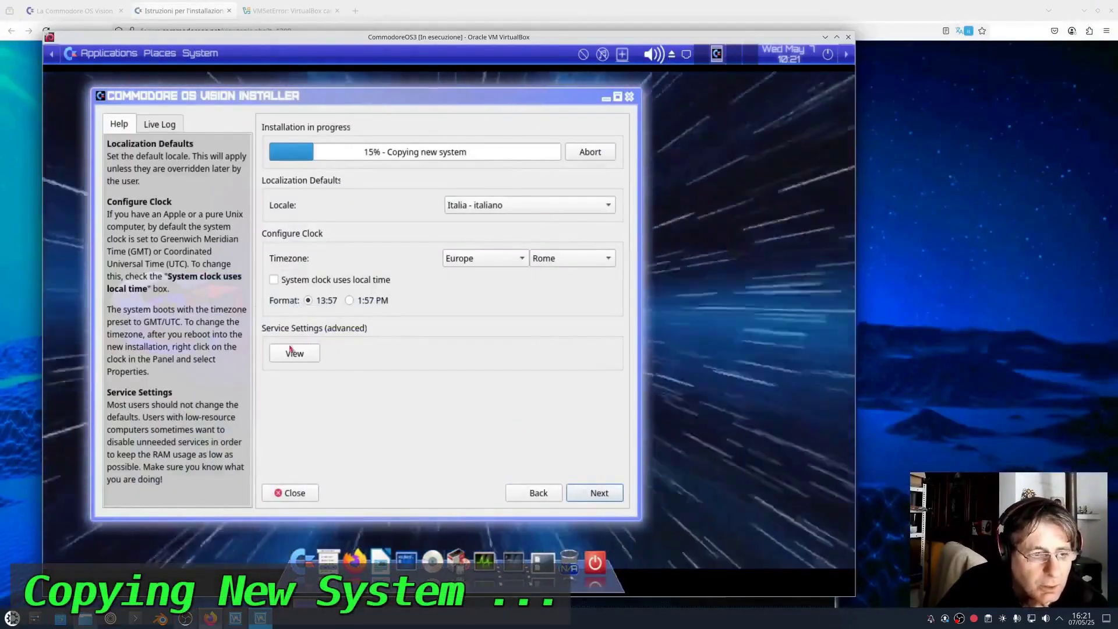
pyautogui.click(599, 494)
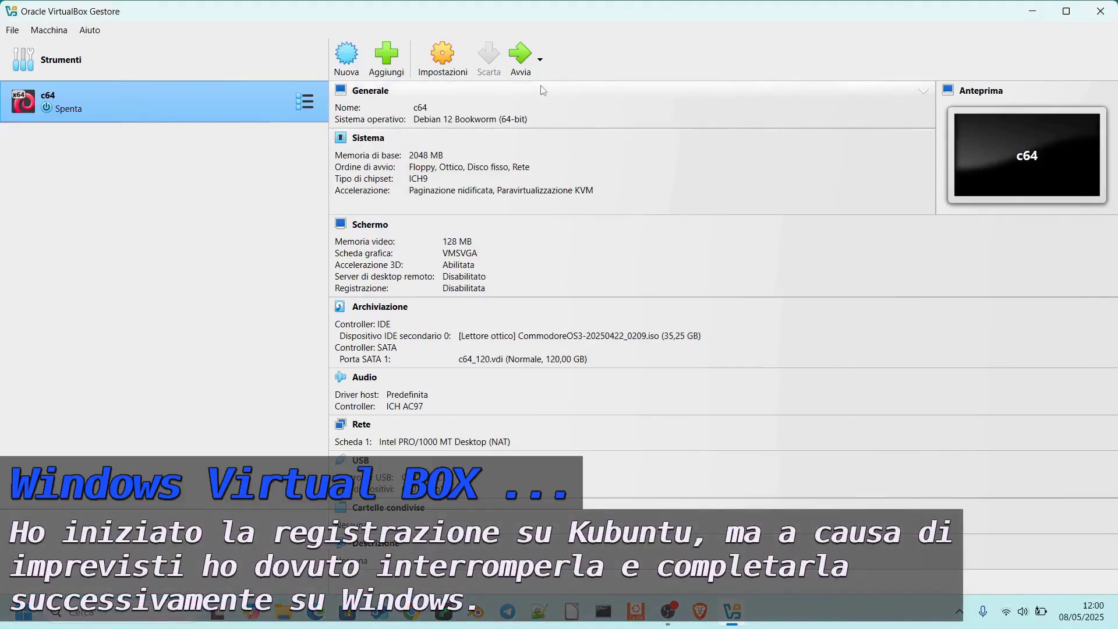
# Start the c64 virtual machine in VirtualBox on Windows and maximize its window
pyautogui.click(522, 66)
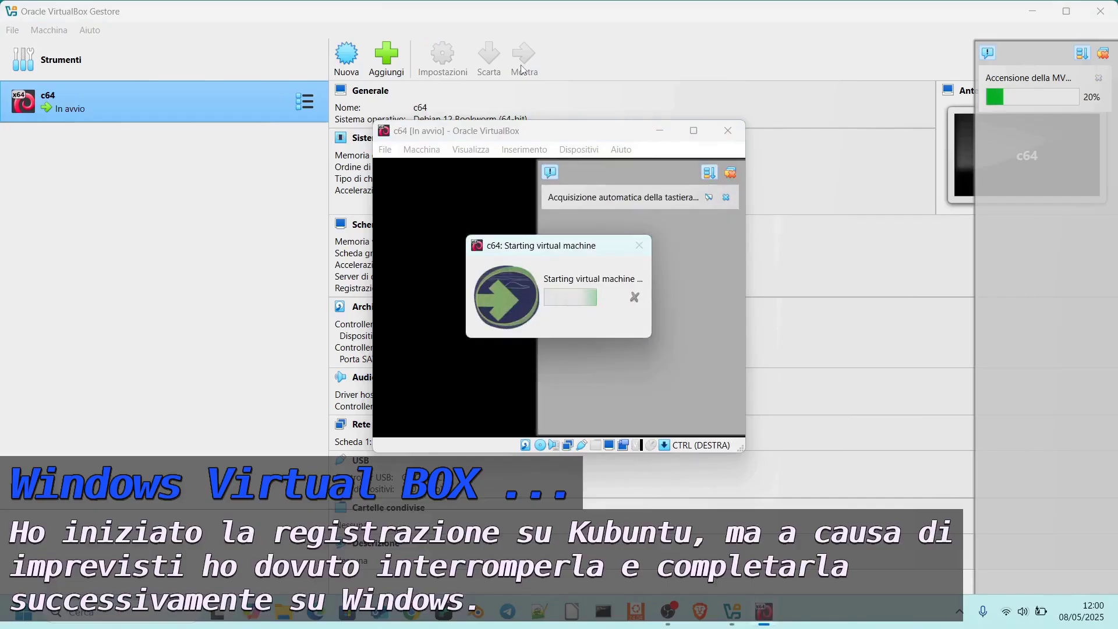
pyautogui.click(695, 131)
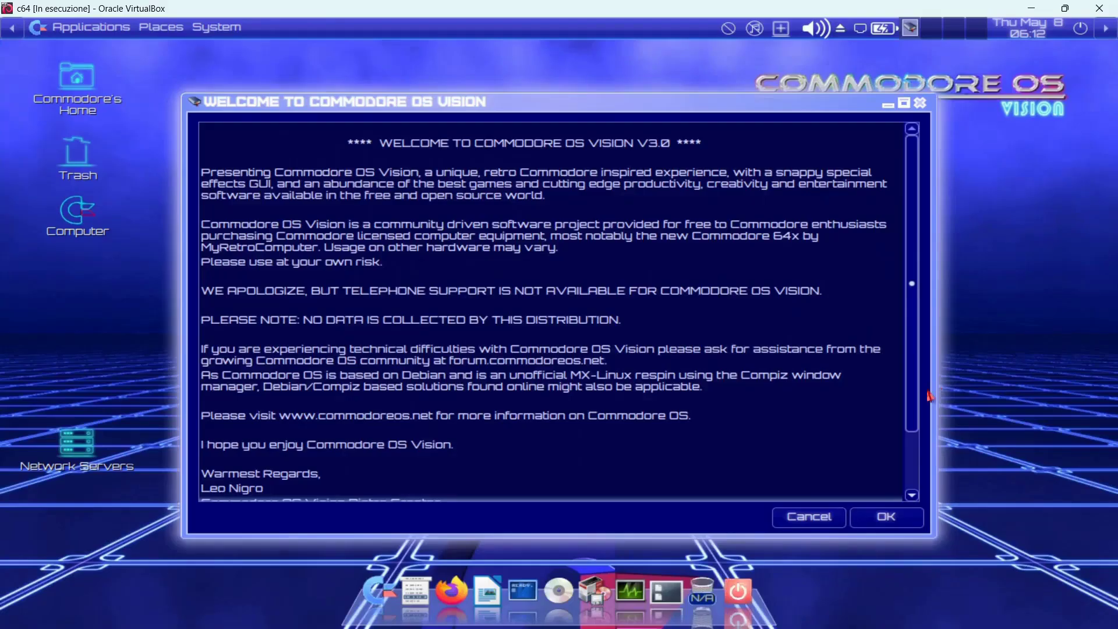
# Read through and accept the Commodore OS Vision welcome message, then agree to the terms and conditions and continue
pyautogui.scroll(-2, 913, 419)
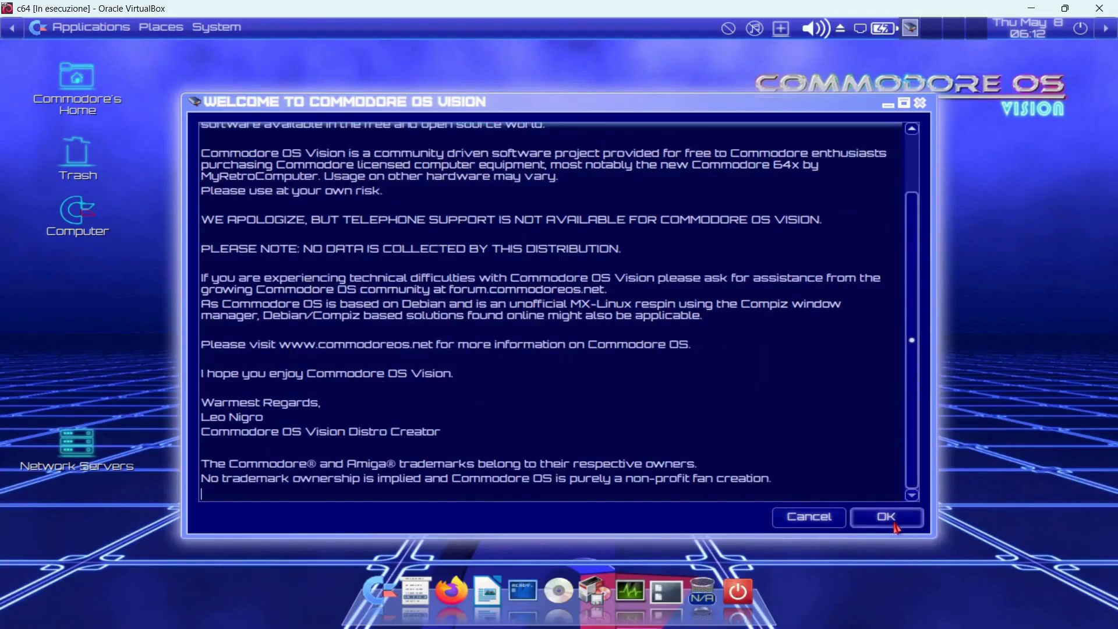
pyautogui.click(895, 523)
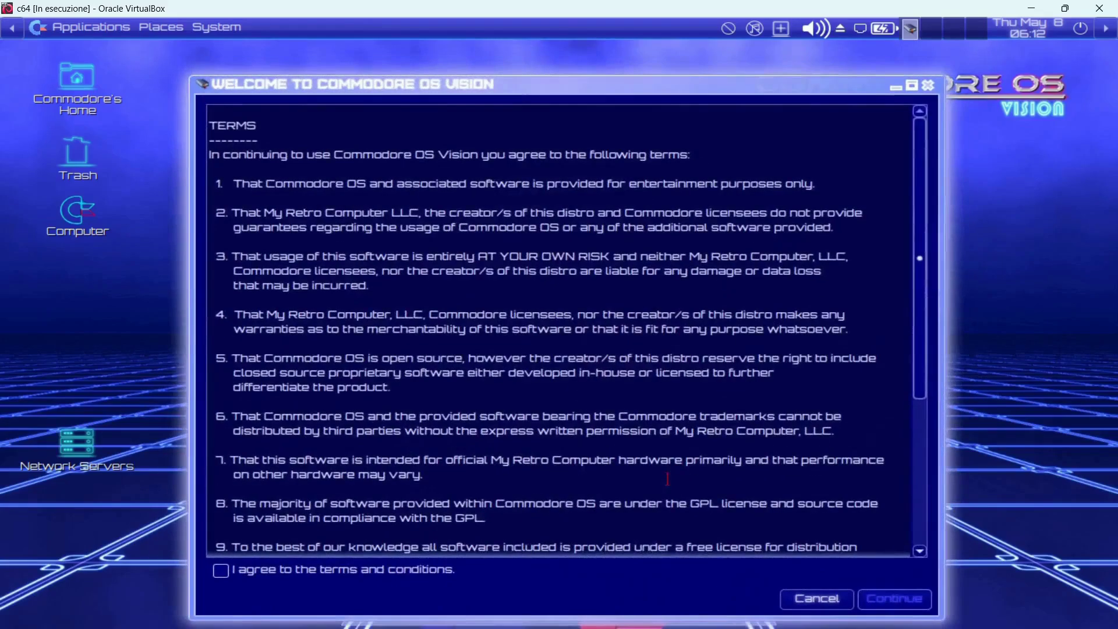
pyautogui.scroll(-5, 920, 327)
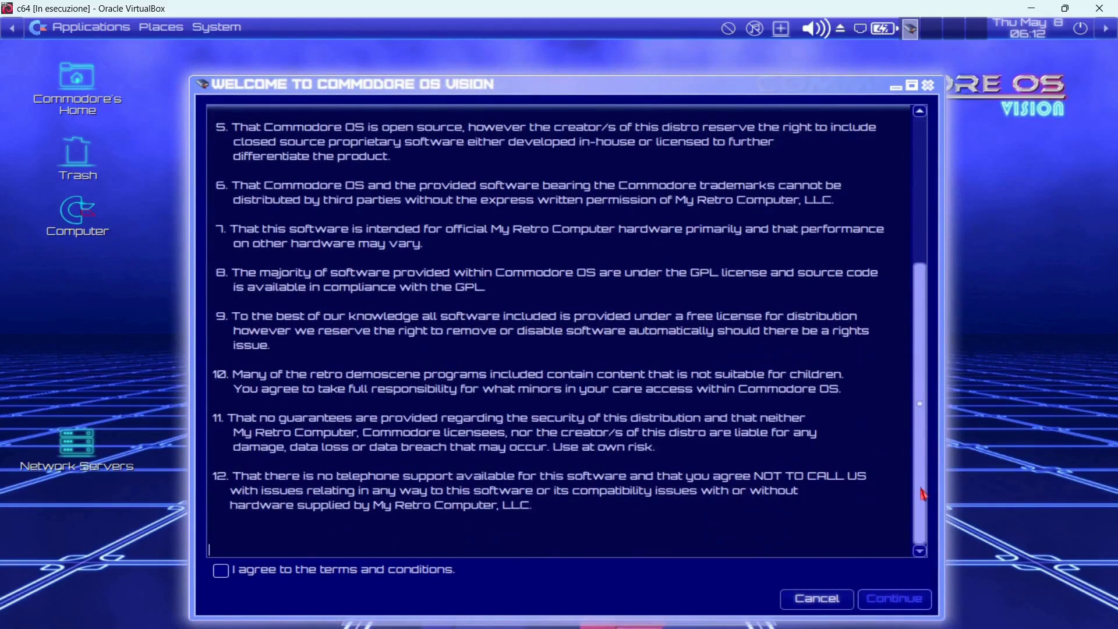
pyautogui.click(222, 570)
pyautogui.click(894, 601)
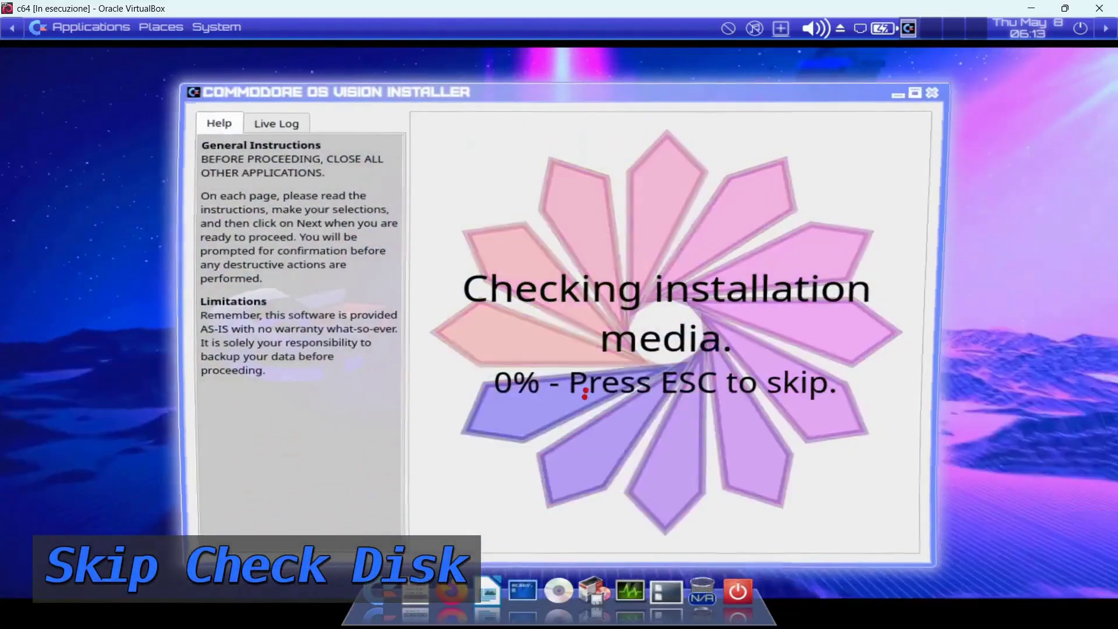
# Skip the installer's installation media check and move the installer window toward the upper edge of the desktop
pyautogui.press('Escape')
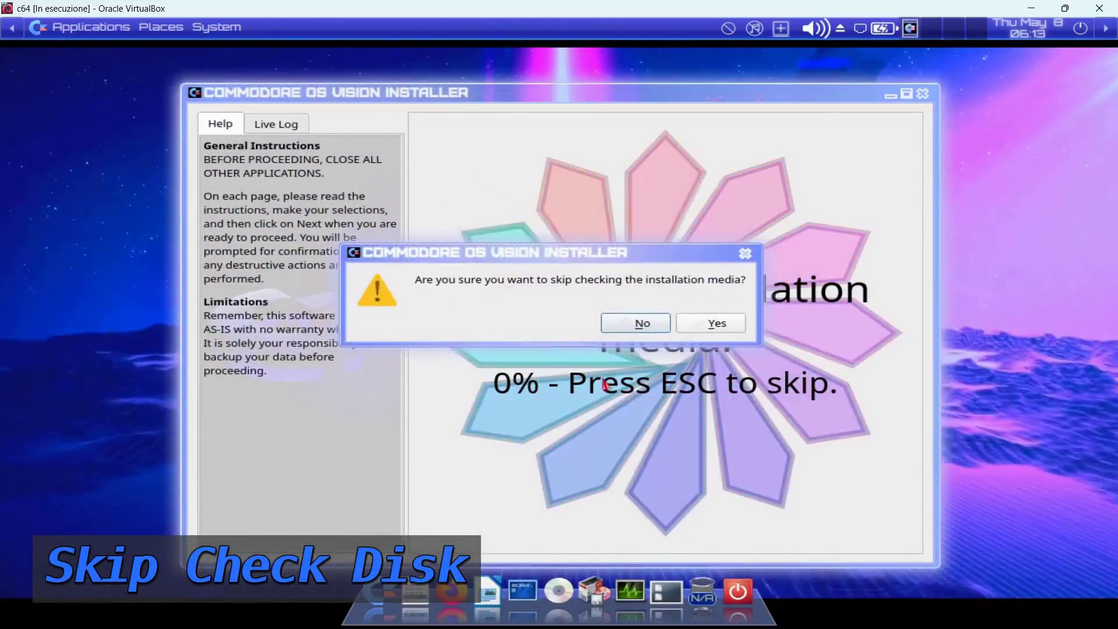
pyautogui.click(703, 325)
pyautogui.moveTo(624, 92); pyautogui.dragTo(514, 78)
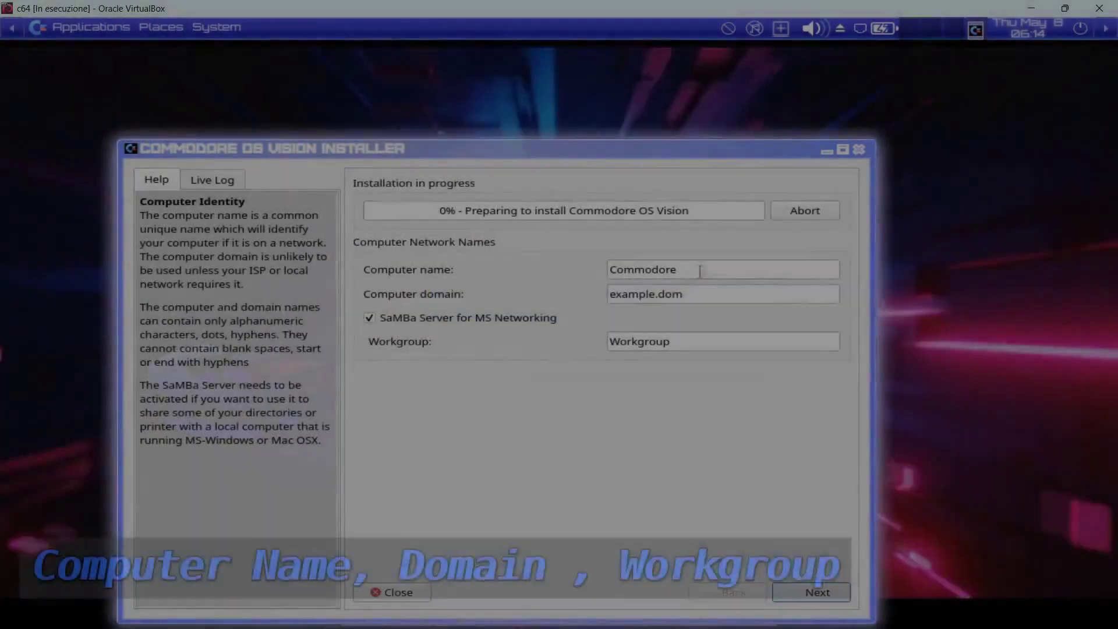
# Set the computer domain to c64.com and the computer name to CommodoreOS, and proceed with the installation
pyautogui.write('c')
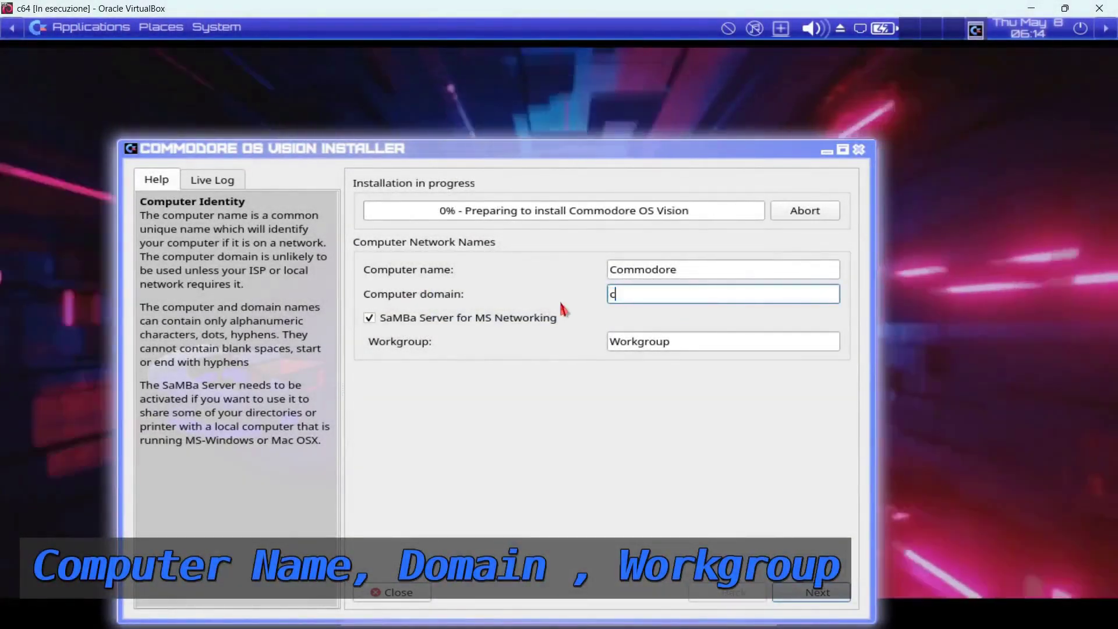
pyautogui.write('64.com')
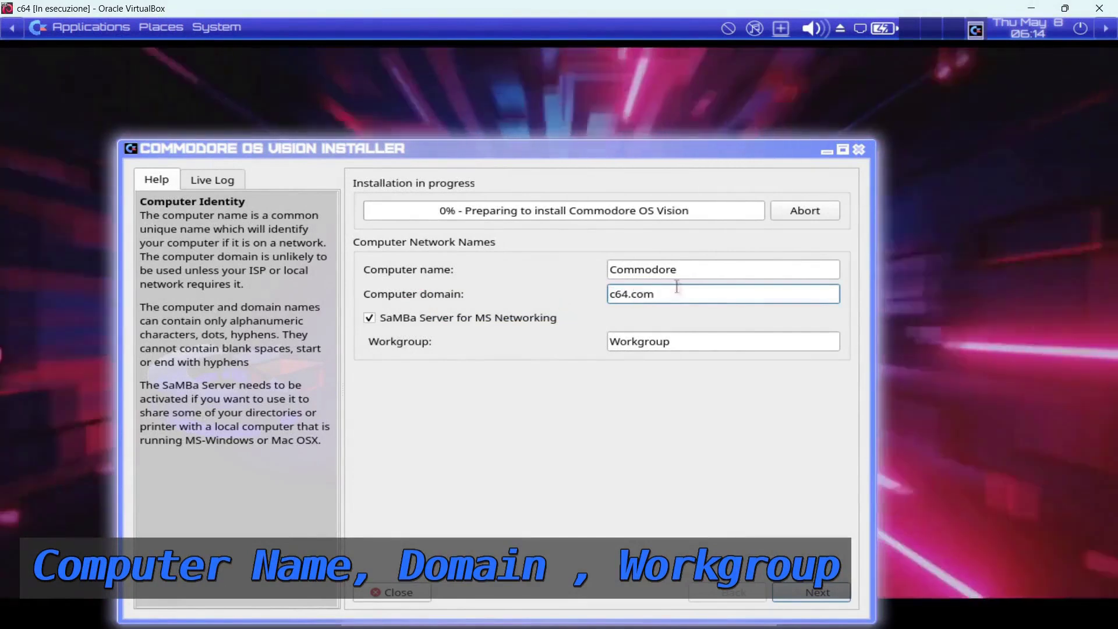
pyautogui.click(692, 272)
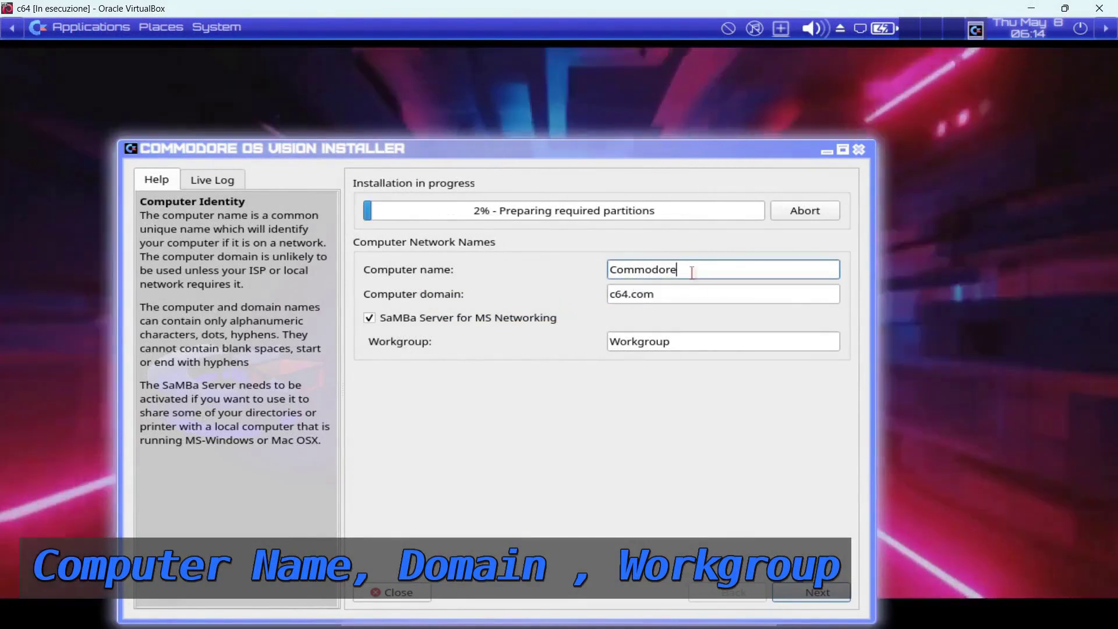
pyautogui.write('OS')
pyautogui.click(817, 595)
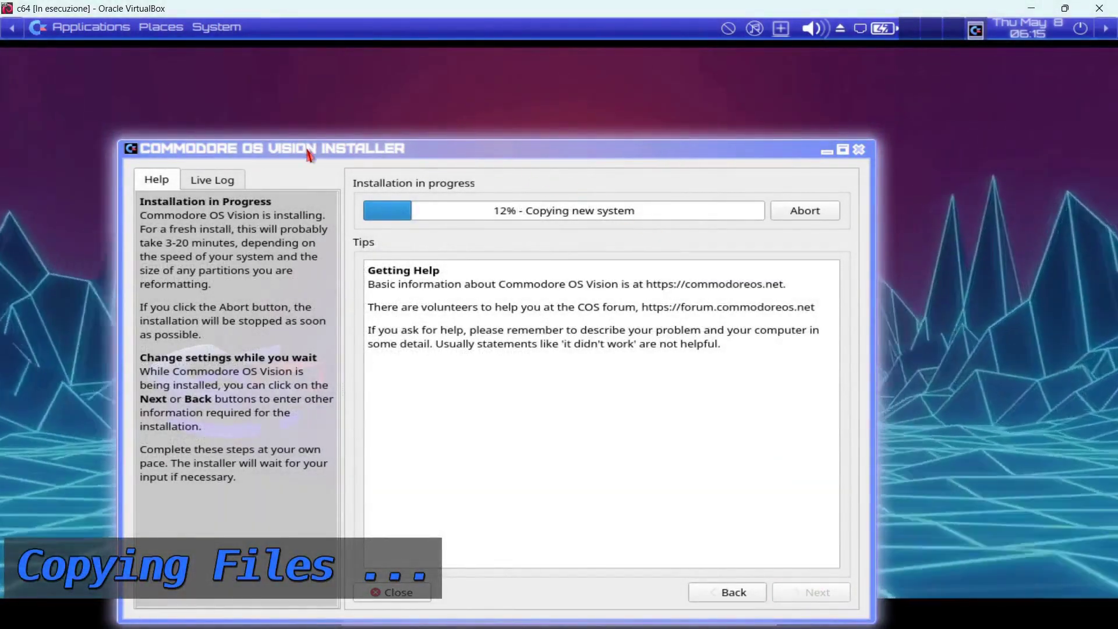
pyautogui.moveTo(308, 149); pyautogui.dragTo(277, 105)
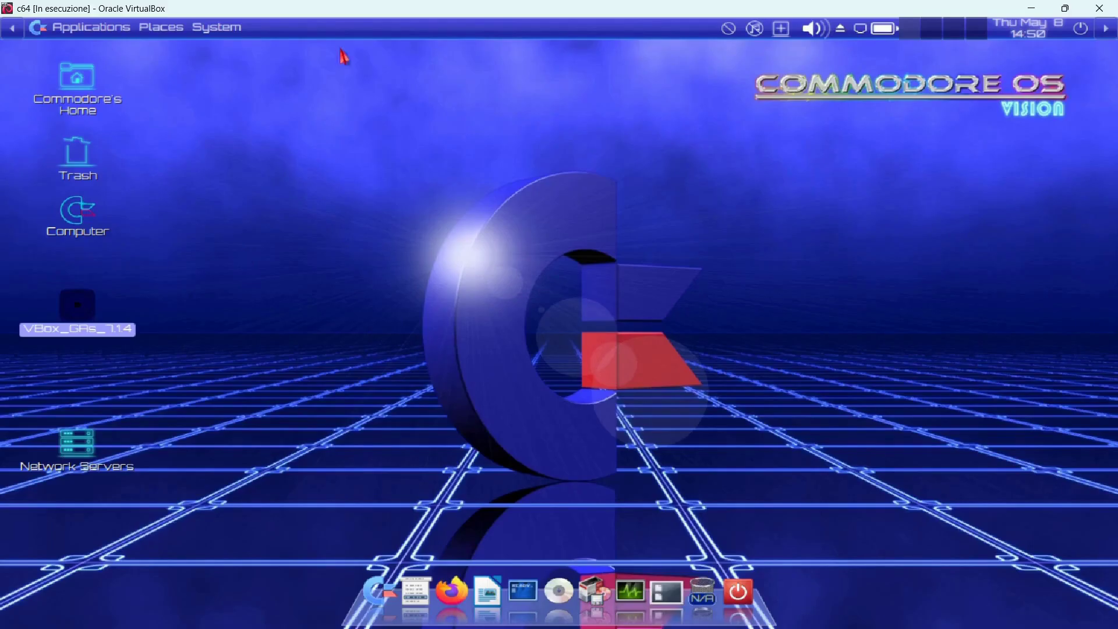
# Examine the installed applications in the Accessories, Education and Design categories
pyautogui.click(89, 31)
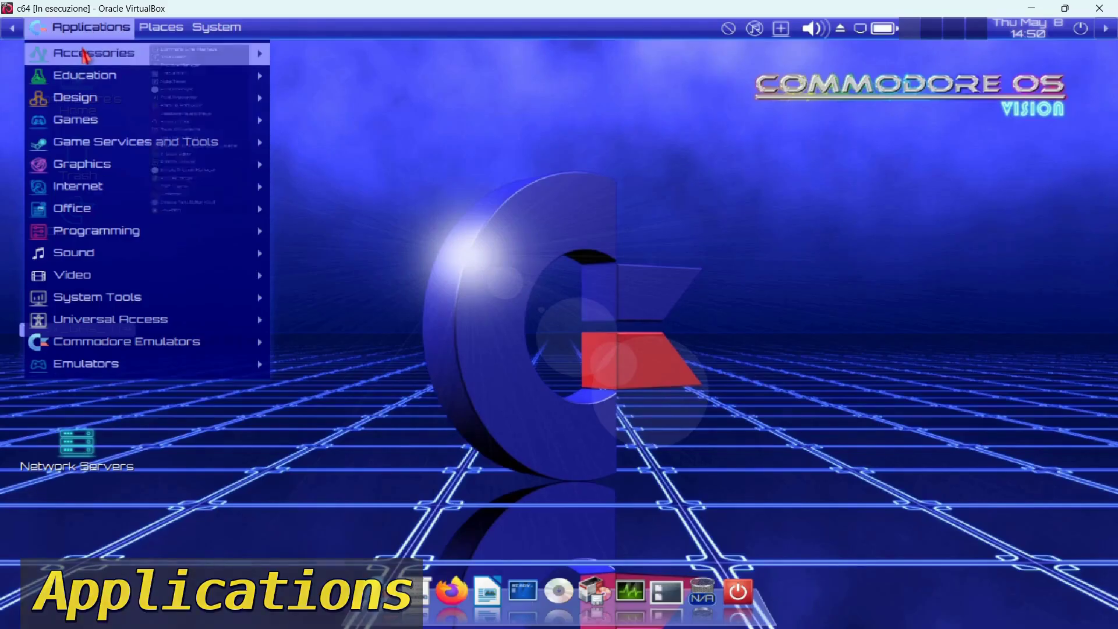
pyautogui.moveTo(86, 55)
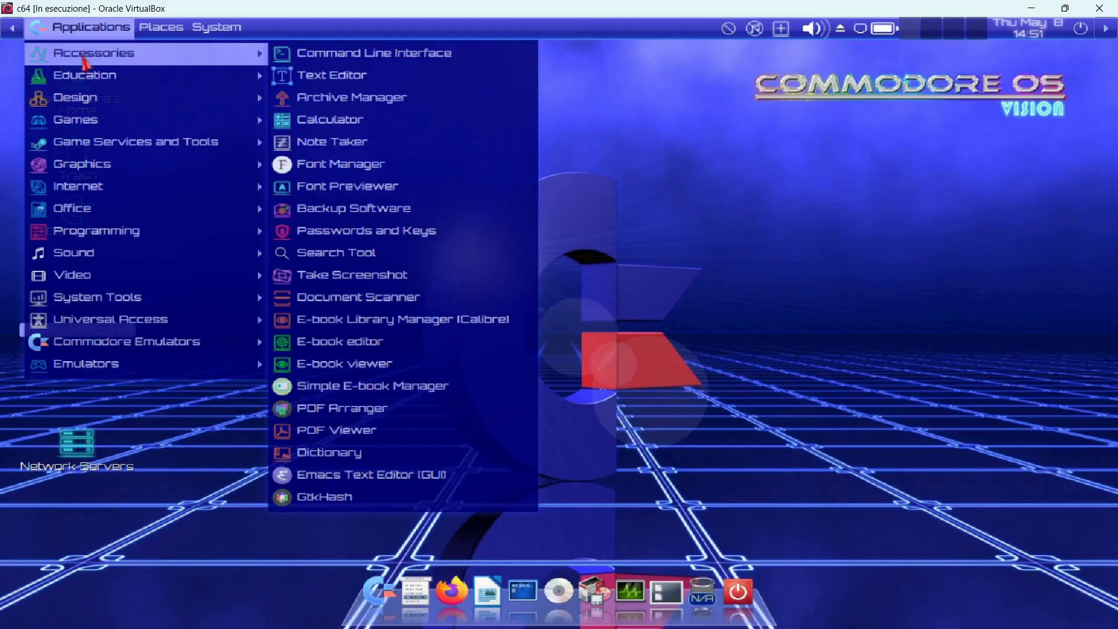
pyautogui.moveTo(86, 79)
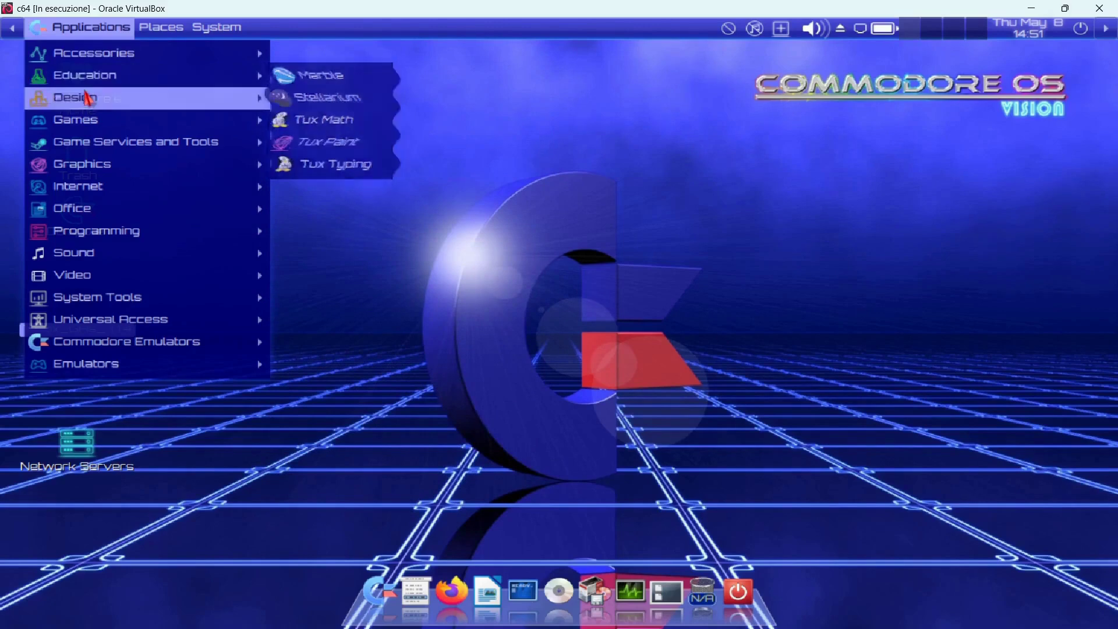
pyautogui.moveTo(89, 99)
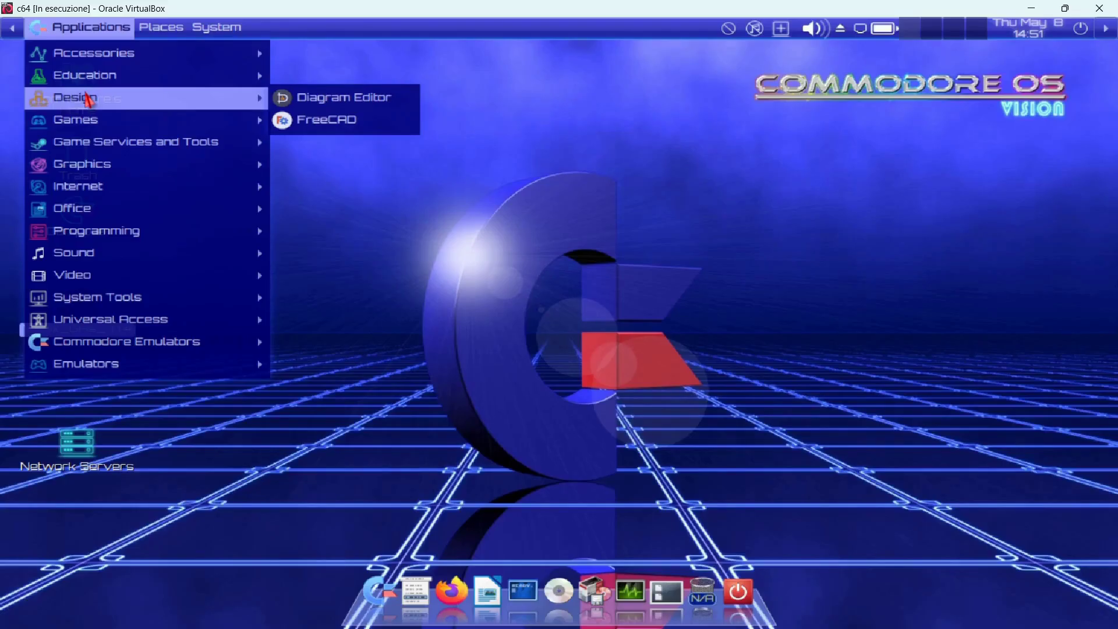
# Examine the installed games by genre, including Action, Adventure, Beat-Em-Up, Board, Desktop, Platform and Shoot-Em-Up
pyautogui.moveTo(93, 120)
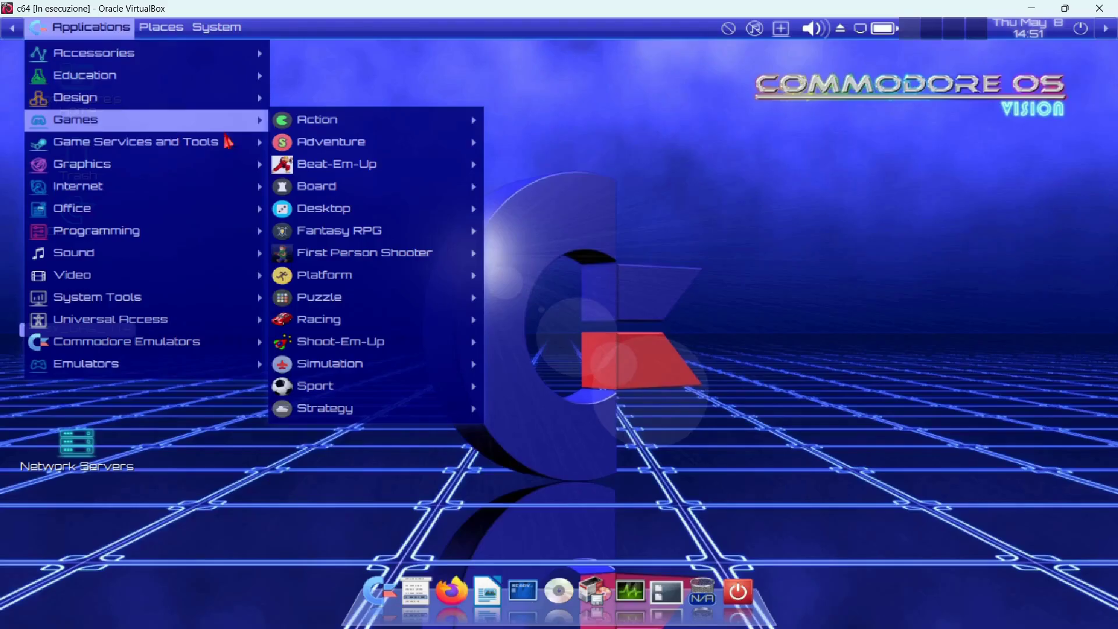
pyautogui.moveTo(307, 122)
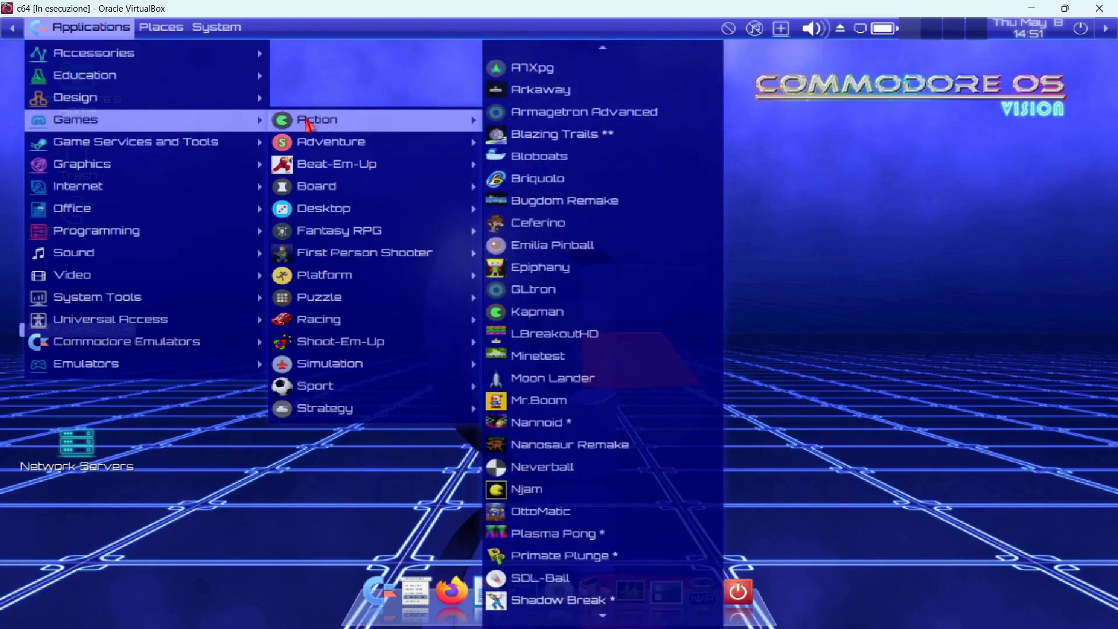
pyautogui.moveTo(313, 143)
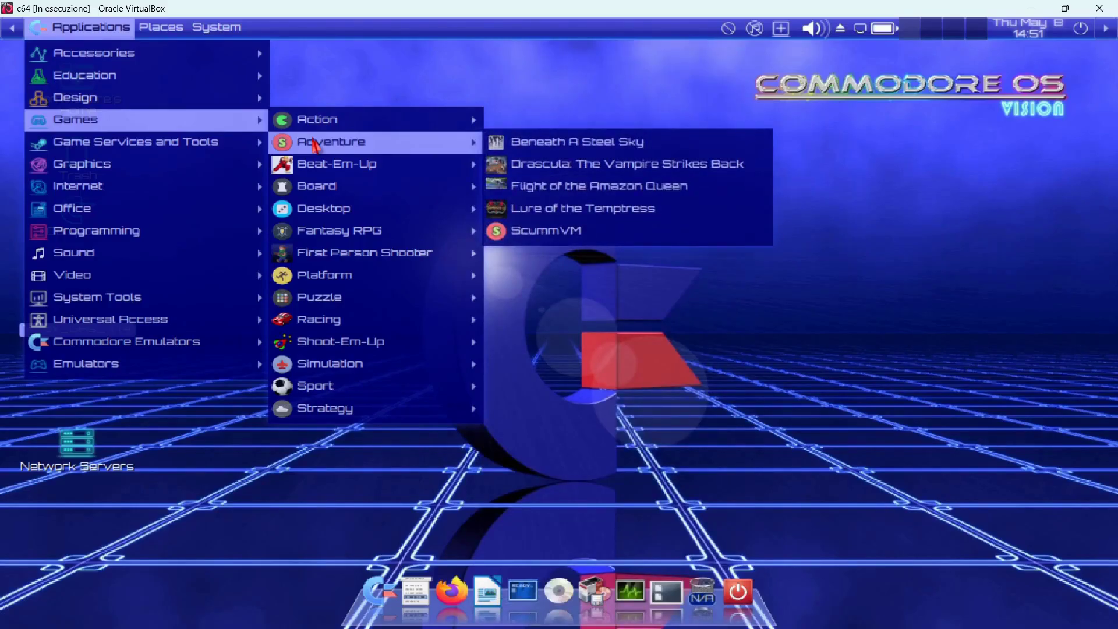
pyautogui.moveTo(322, 169)
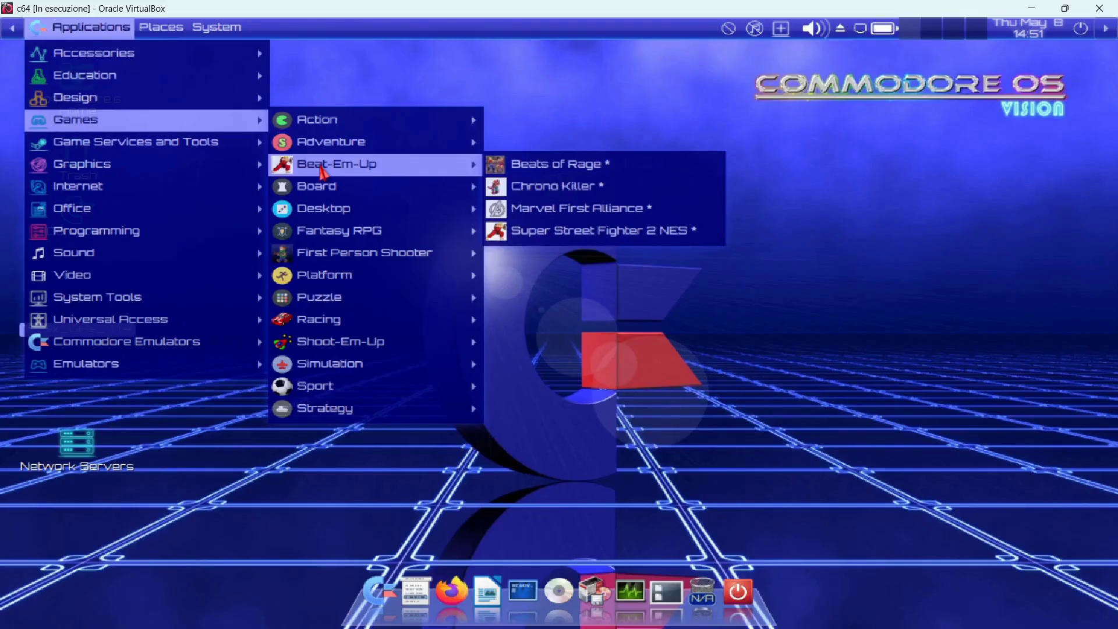
pyautogui.moveTo(343, 344)
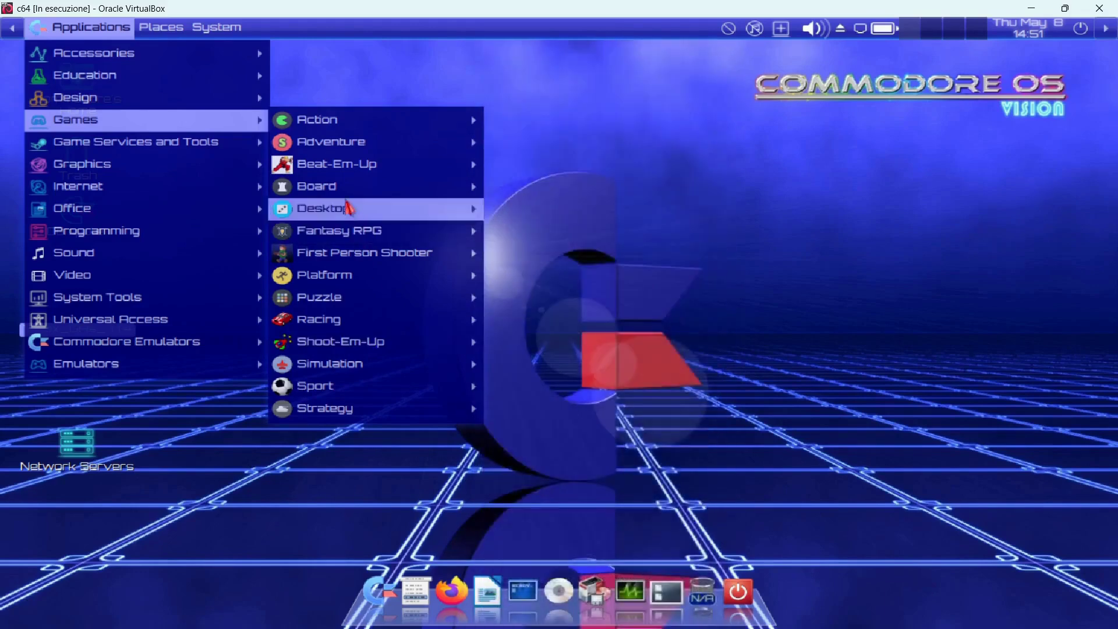
pyautogui.moveTo(345, 195)
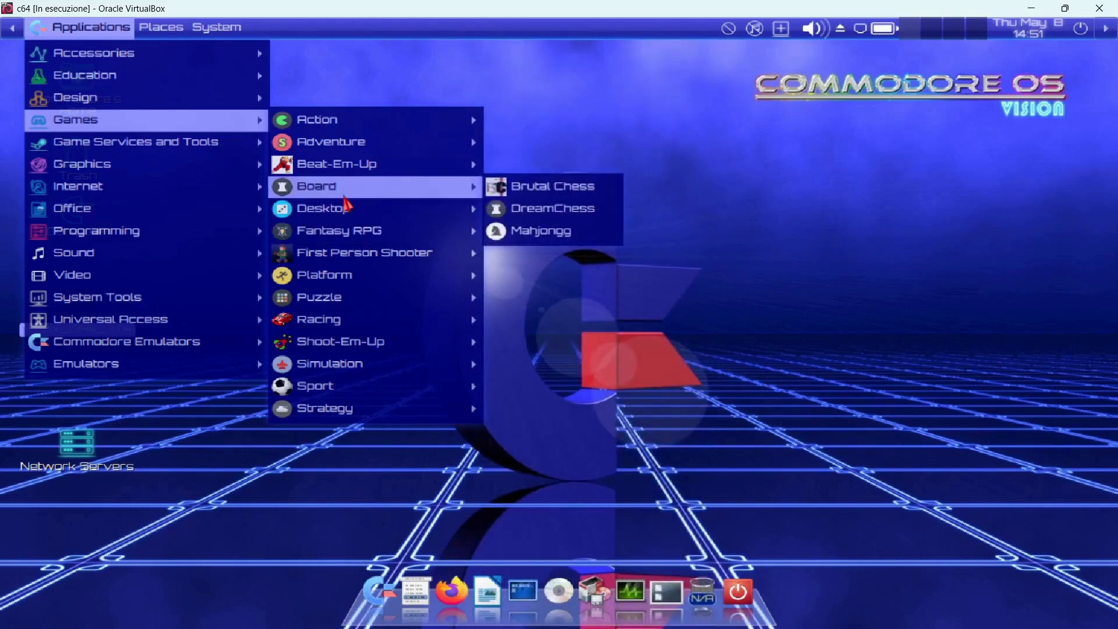
pyautogui.moveTo(348, 220)
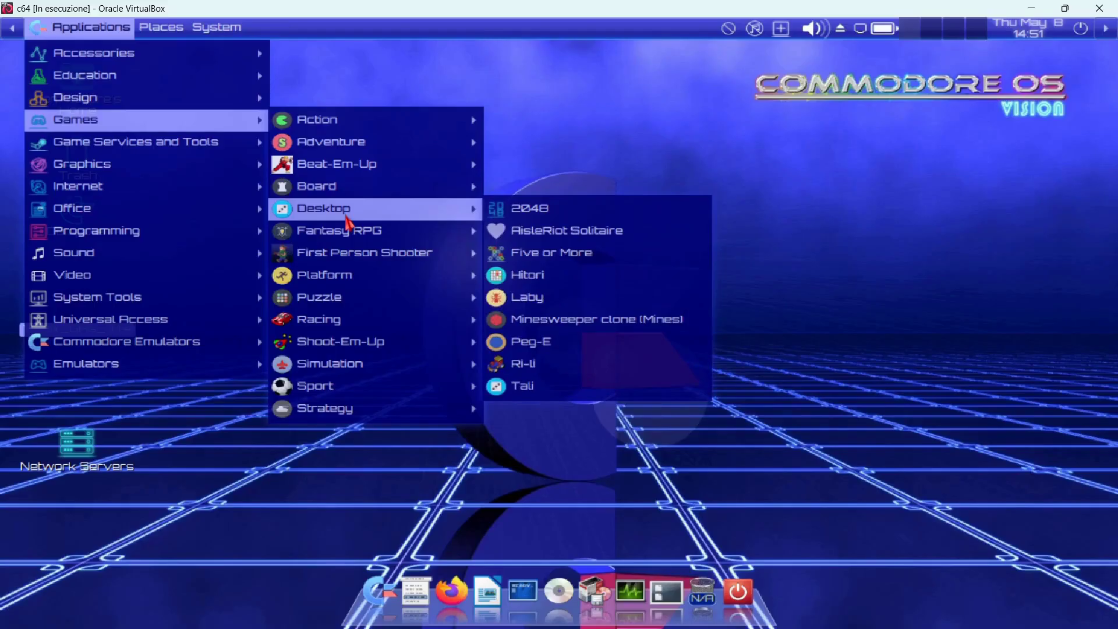
pyautogui.moveTo(351, 278)
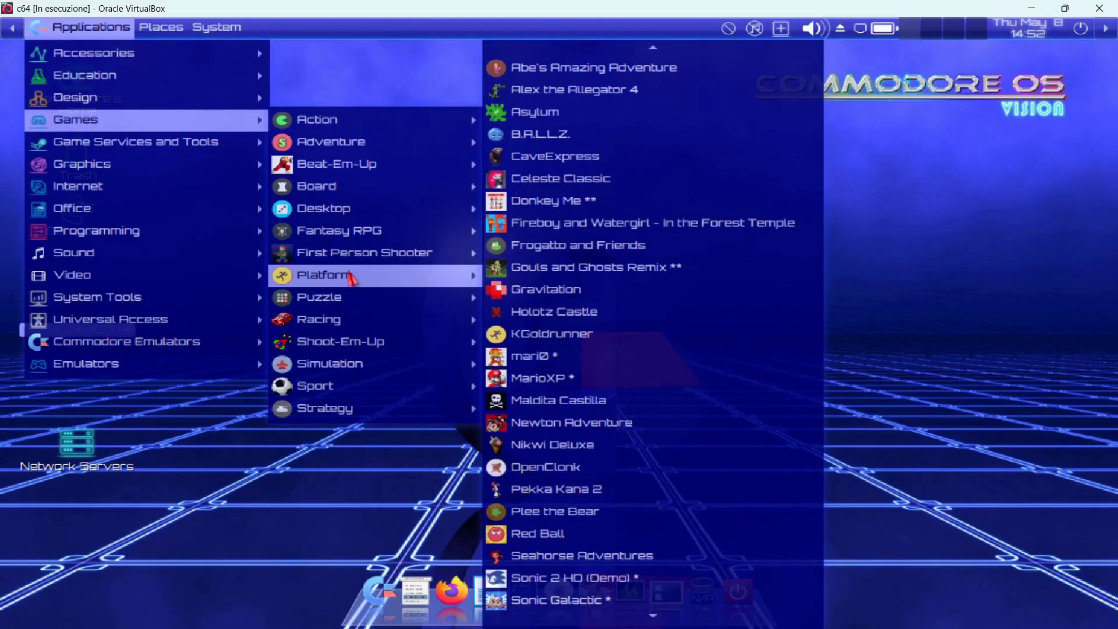
pyautogui.moveTo(354, 344)
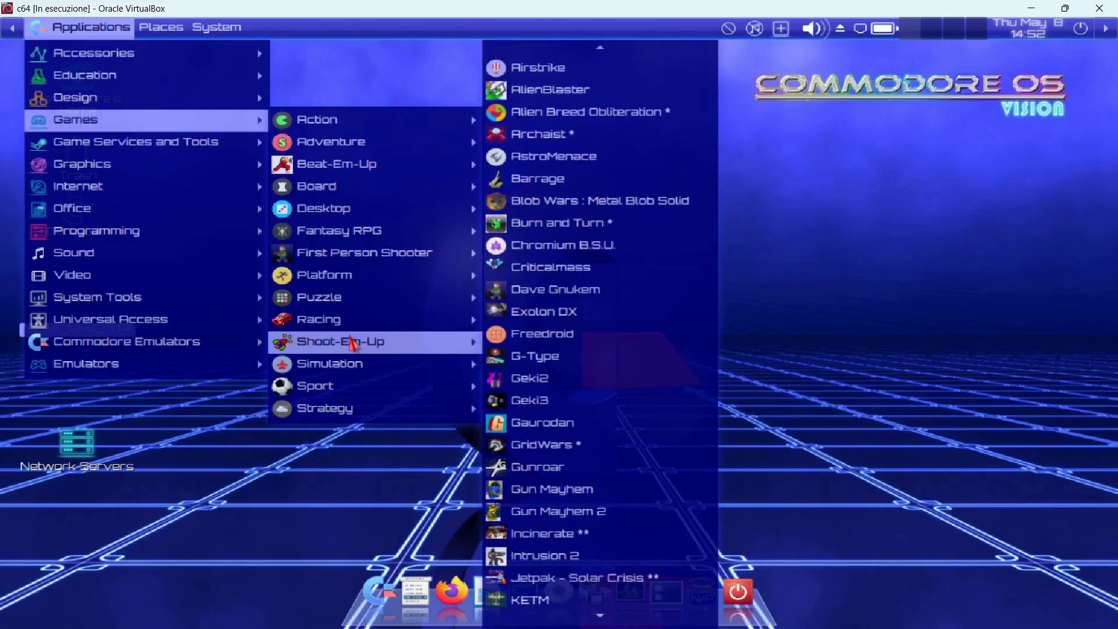
# Examine the applications in the Game Services and Tools, Graphics, Internet, Office, Programming, Sound and Video categories
pyautogui.moveTo(174, 153)
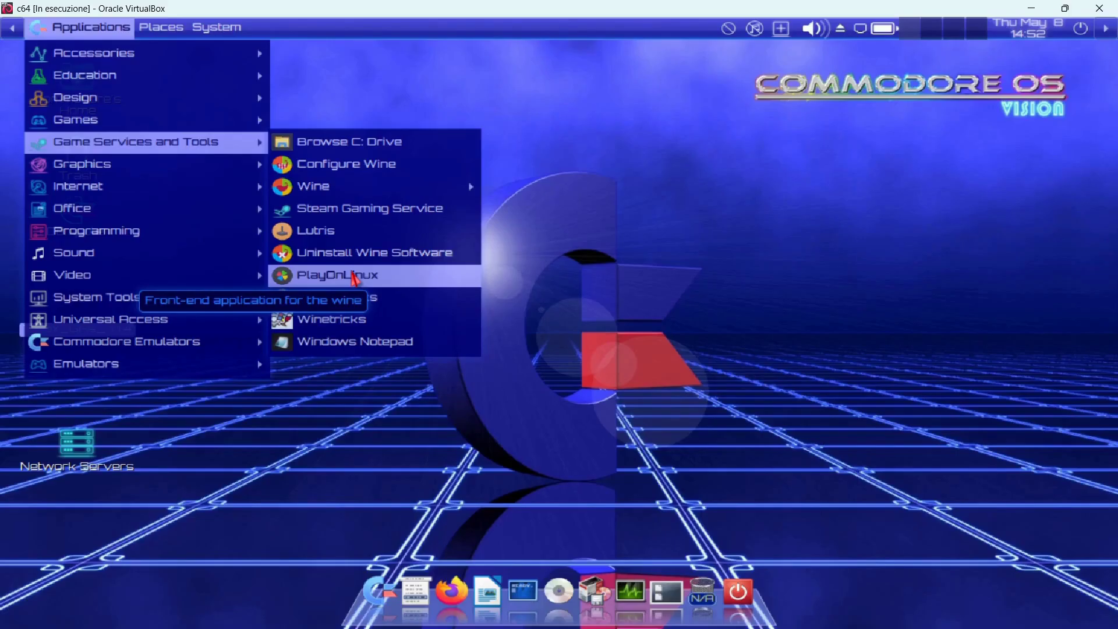
pyautogui.moveTo(162, 173)
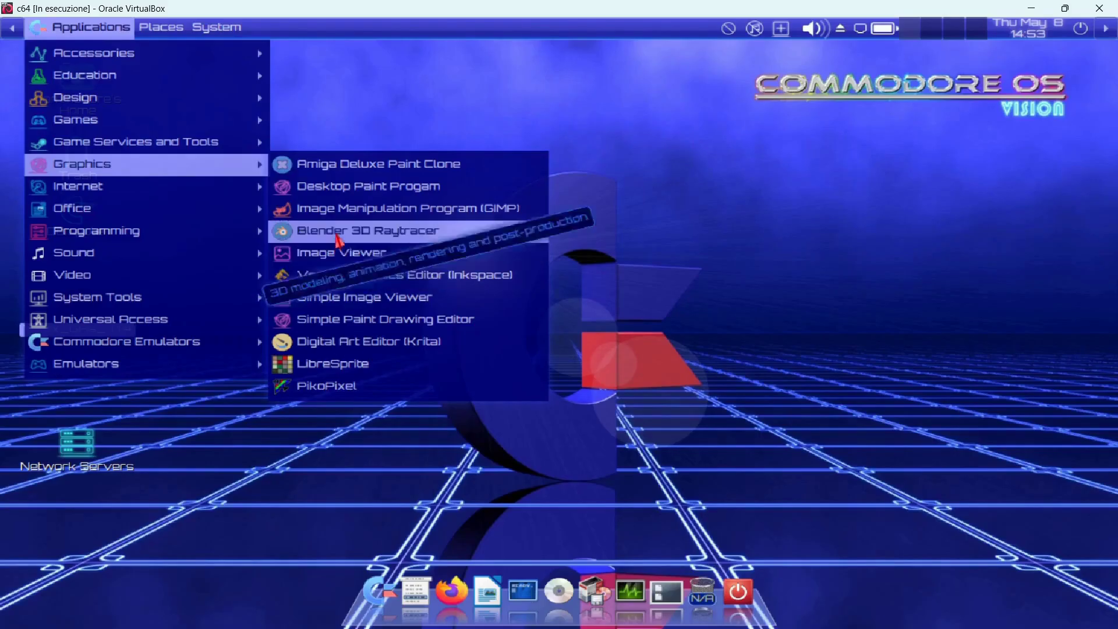
pyautogui.moveTo(195, 191)
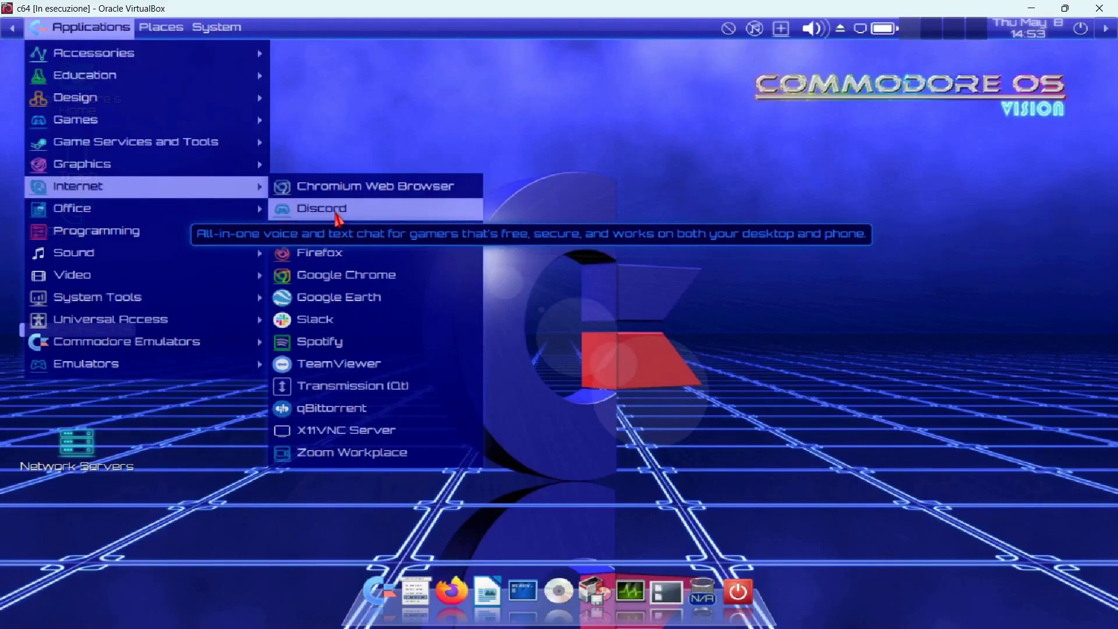
pyautogui.moveTo(183, 219)
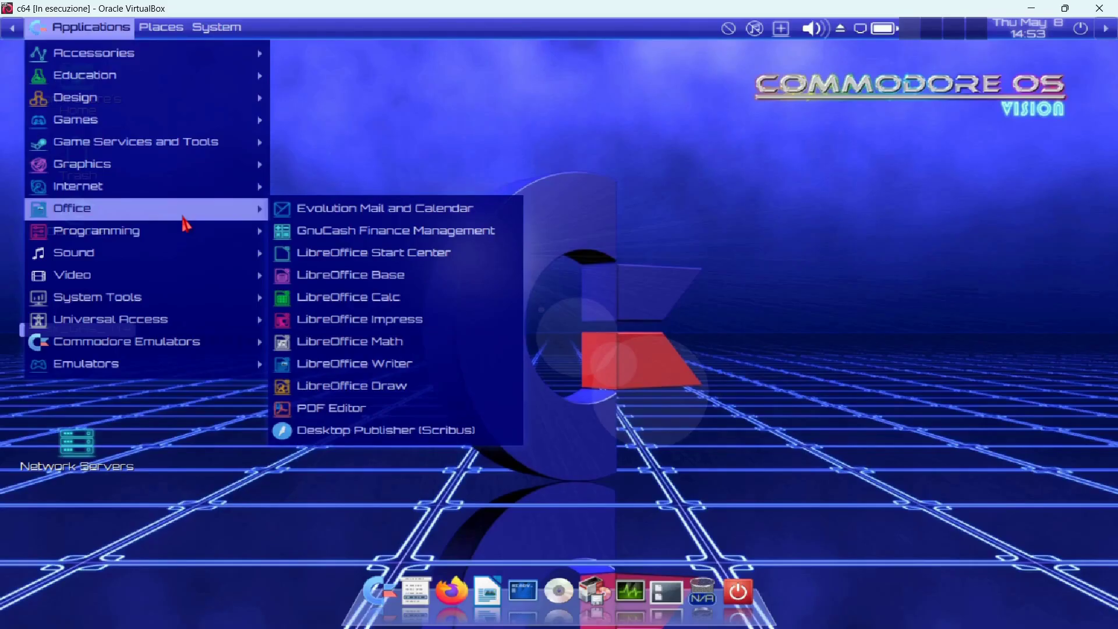
pyautogui.moveTo(166, 236)
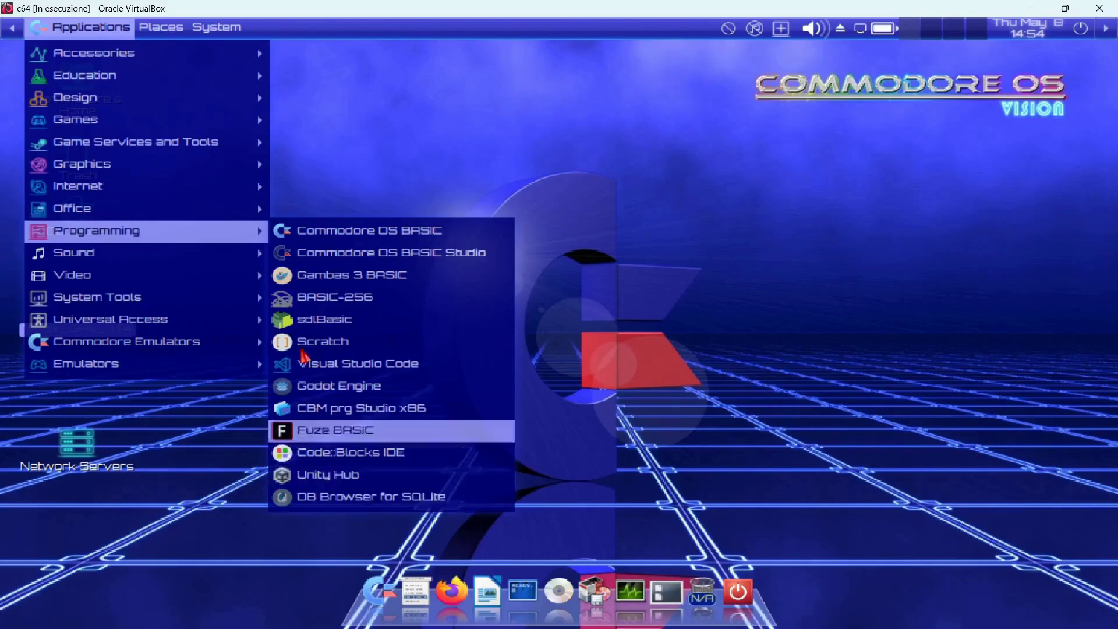
pyautogui.moveTo(150, 262)
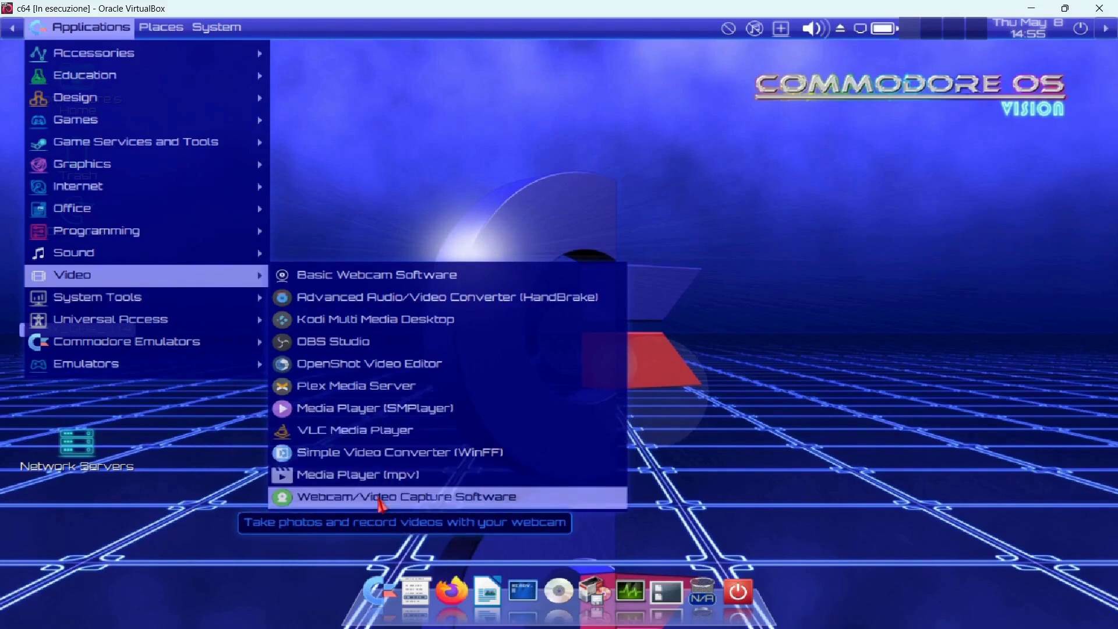
# Examine the System Tools list down to MX Tools, plus the Universal Access and Commodore Emulators categories
pyautogui.moveTo(215, 299)
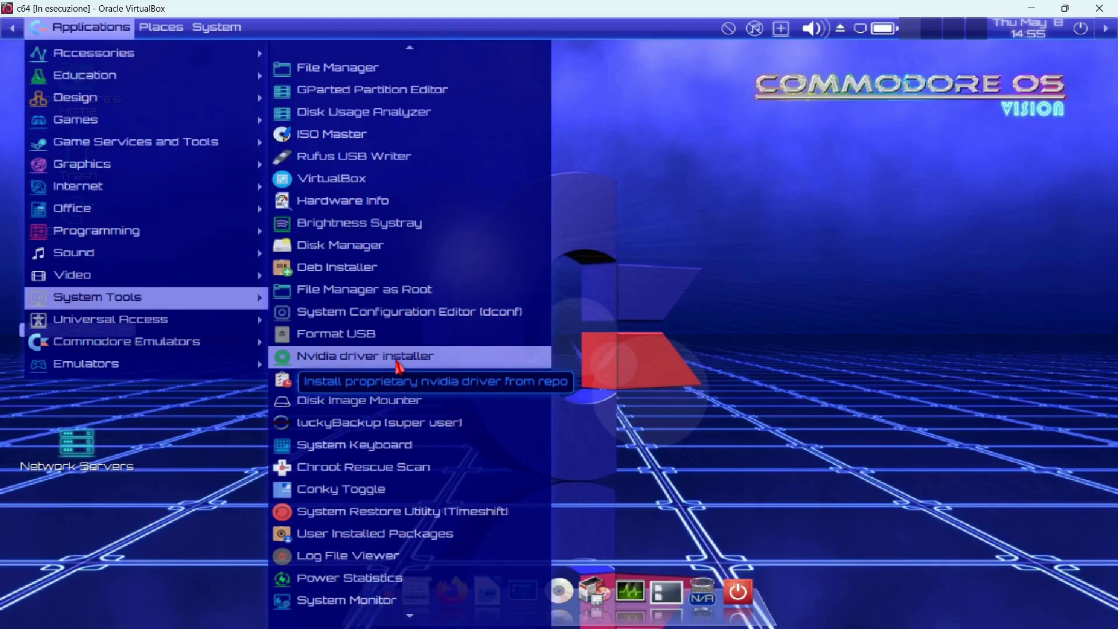
pyautogui.scroll(-3, 400, 366)
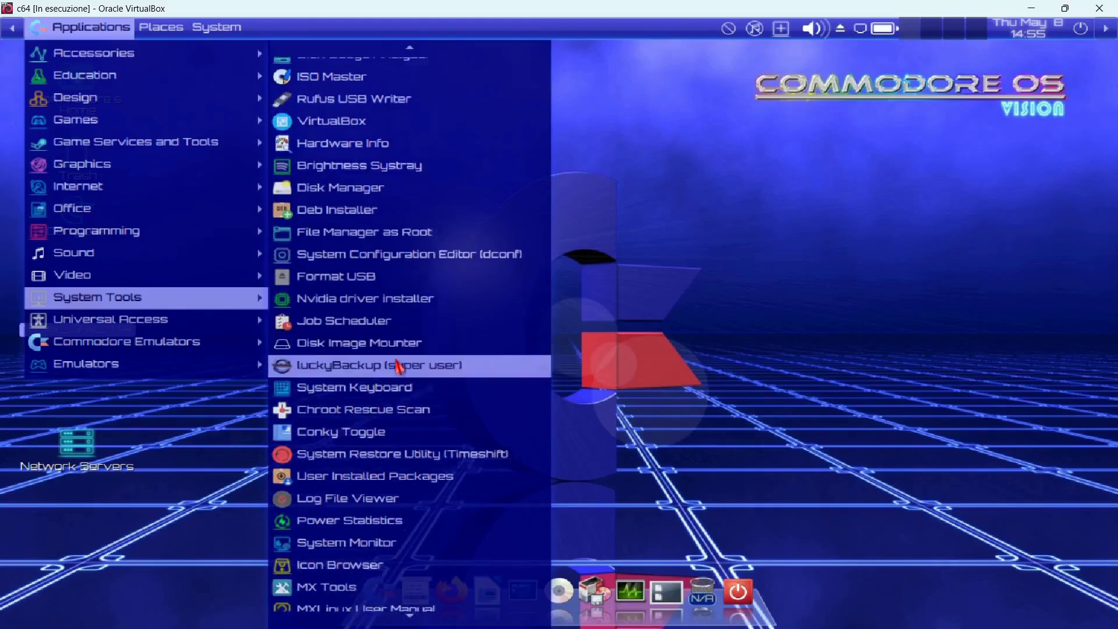
pyautogui.scroll(-3, 400, 366)
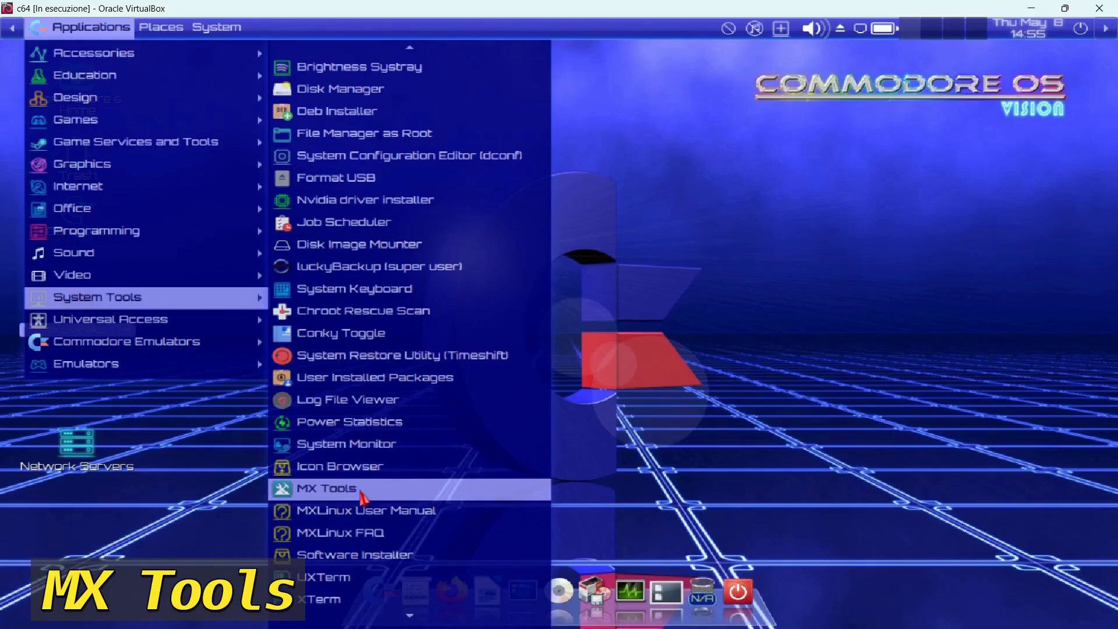
pyautogui.moveTo(231, 328)
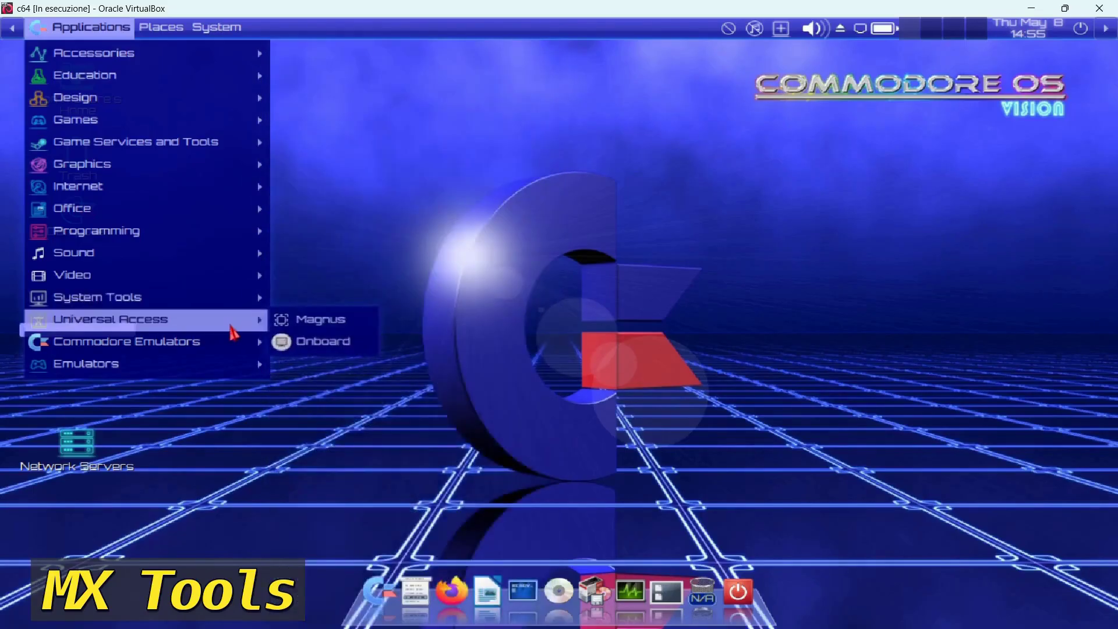
pyautogui.moveTo(212, 348)
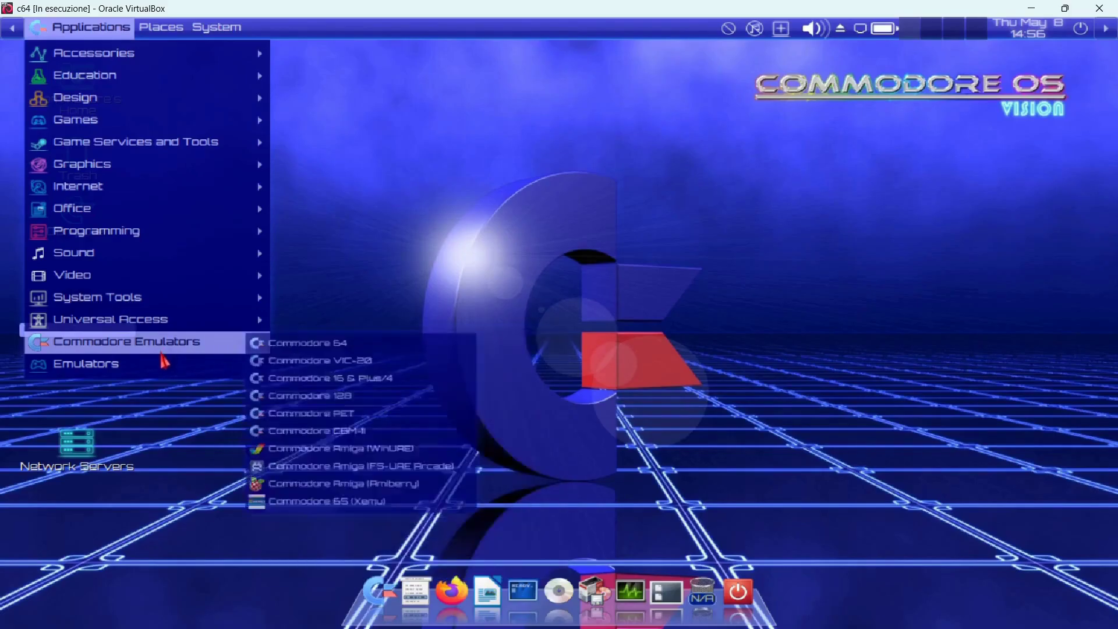
# Examine the list of installed applications in the Emulators category
pyautogui.moveTo(162, 365)
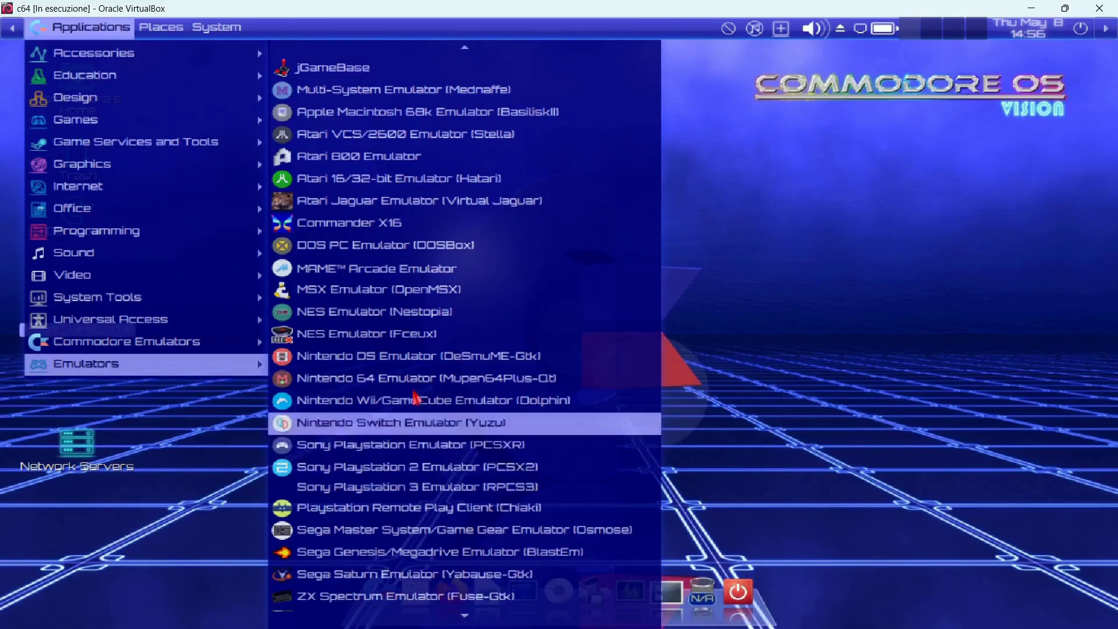
pyautogui.scroll(-1, 427, 475)
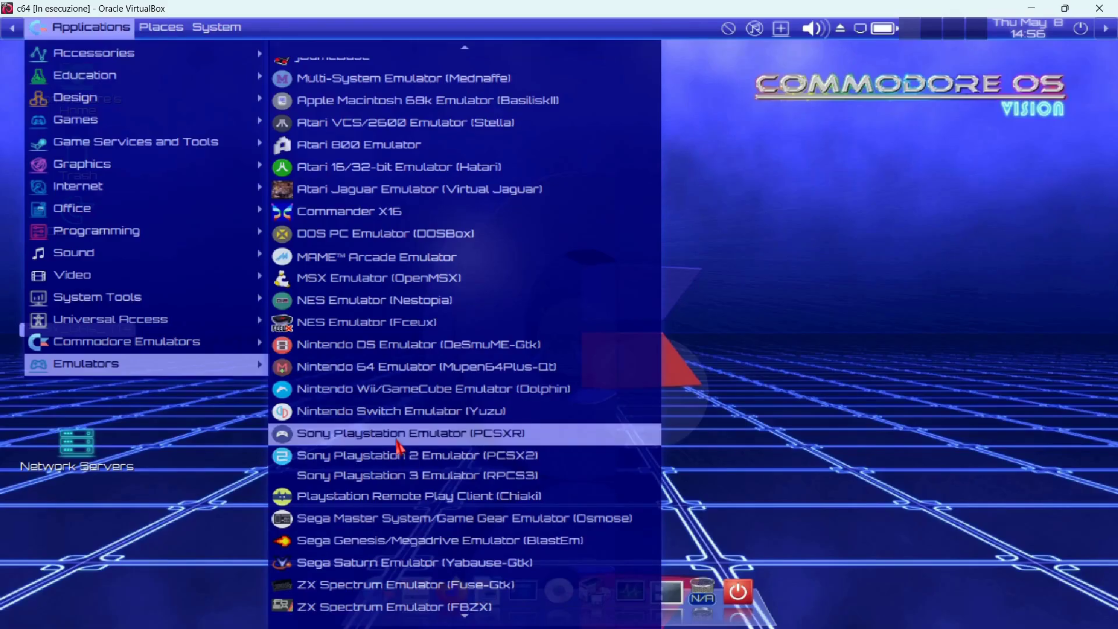
pyautogui.scroll(1, 422, 349)
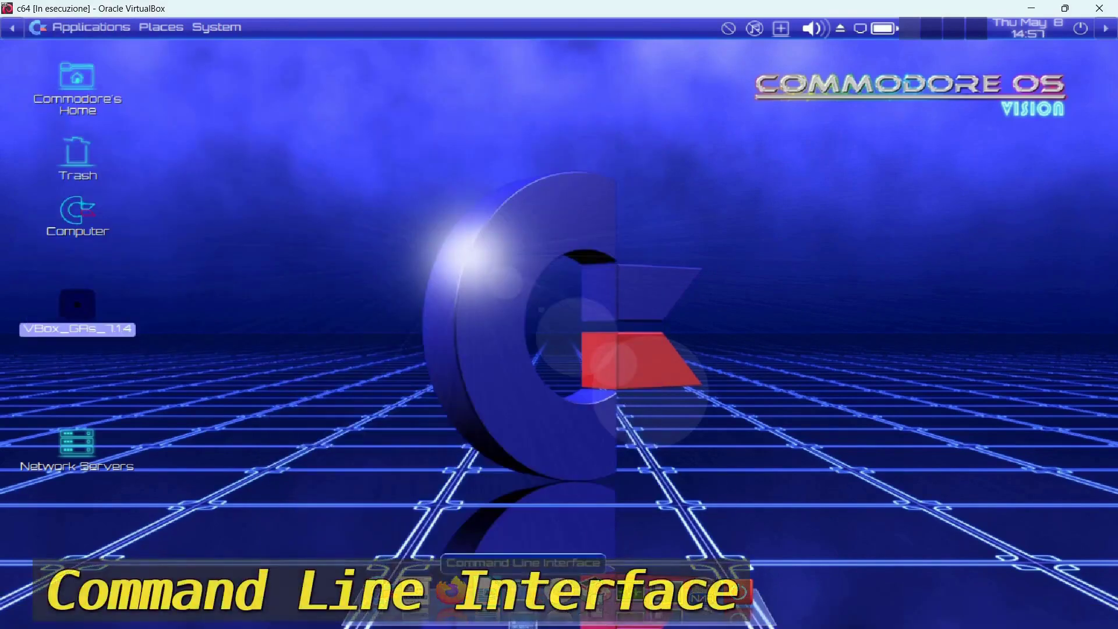
# Open the Command Line Interface, enlarge its window to about 92 x 35 and run neofetch to show the system information
pyautogui.click(523, 595)
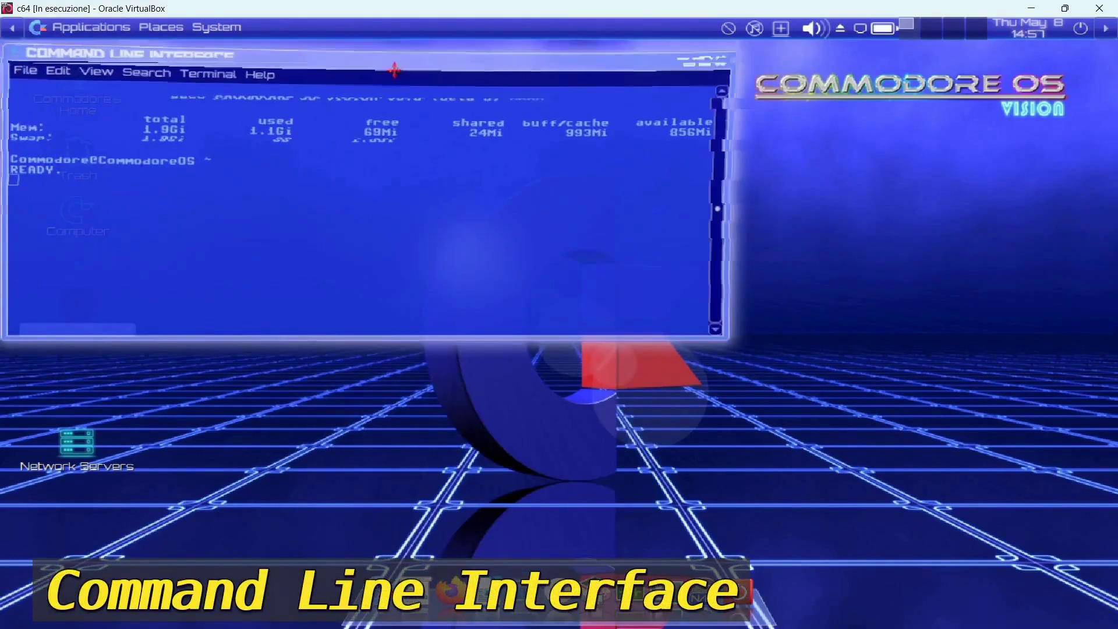
pyautogui.moveTo(727, 336); pyautogui.dragTo(888, 509)
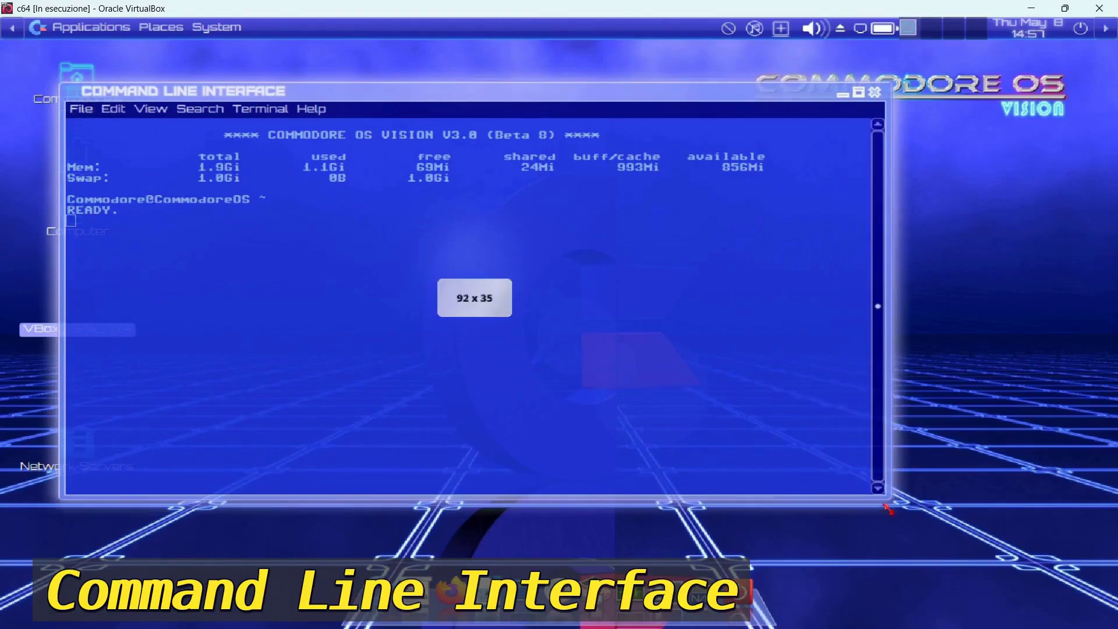
pyautogui.write('neofetch')
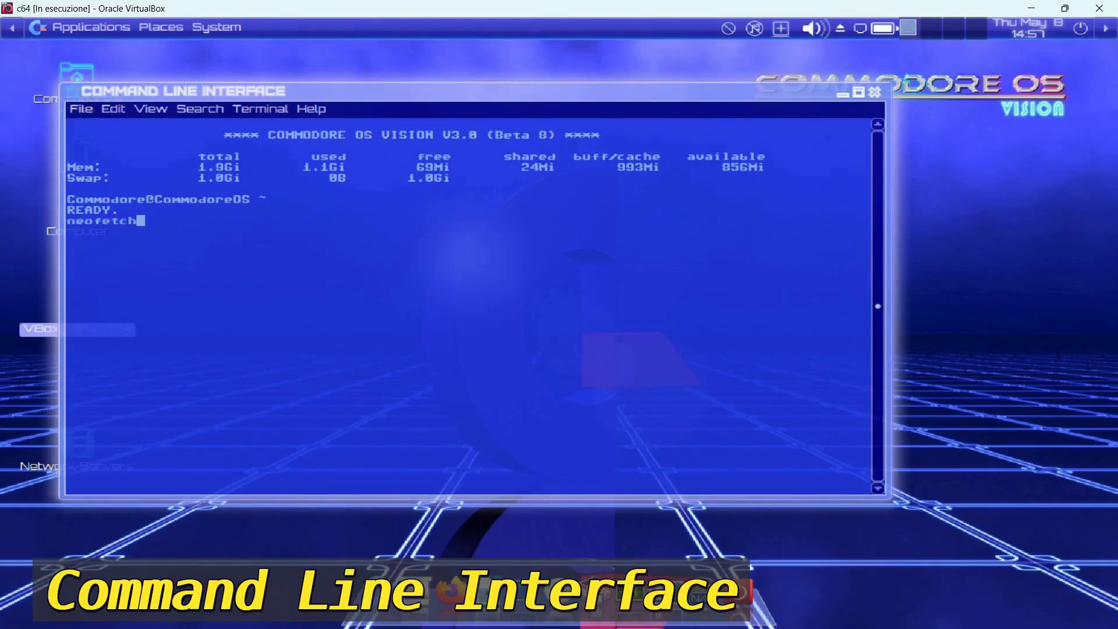
pyautogui.press('Return')
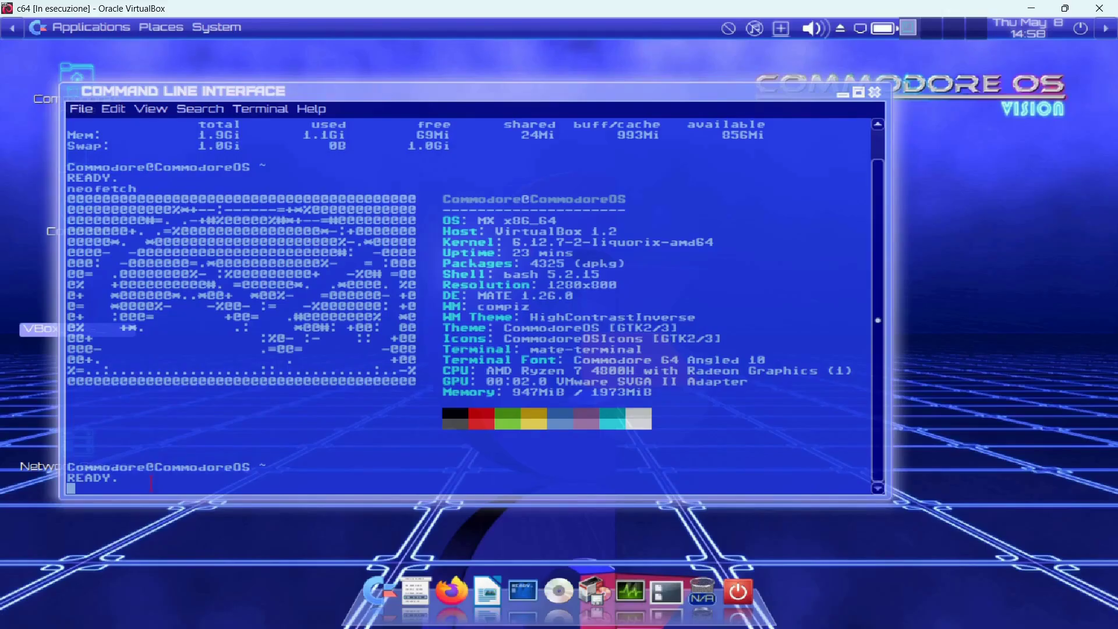
# Query the kernel release with uname -r and highlight the version in the output
pyautogui.write('uname -r')
pyautogui.press('Return')
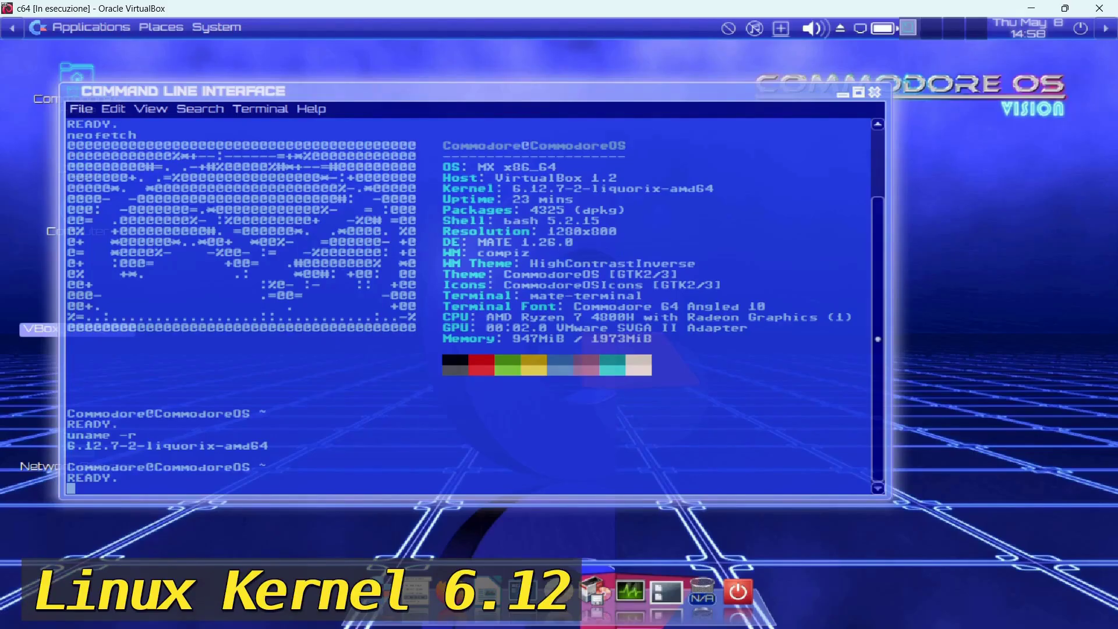
pyautogui.moveTo(275, 446); pyautogui.dragTo(69, 446)
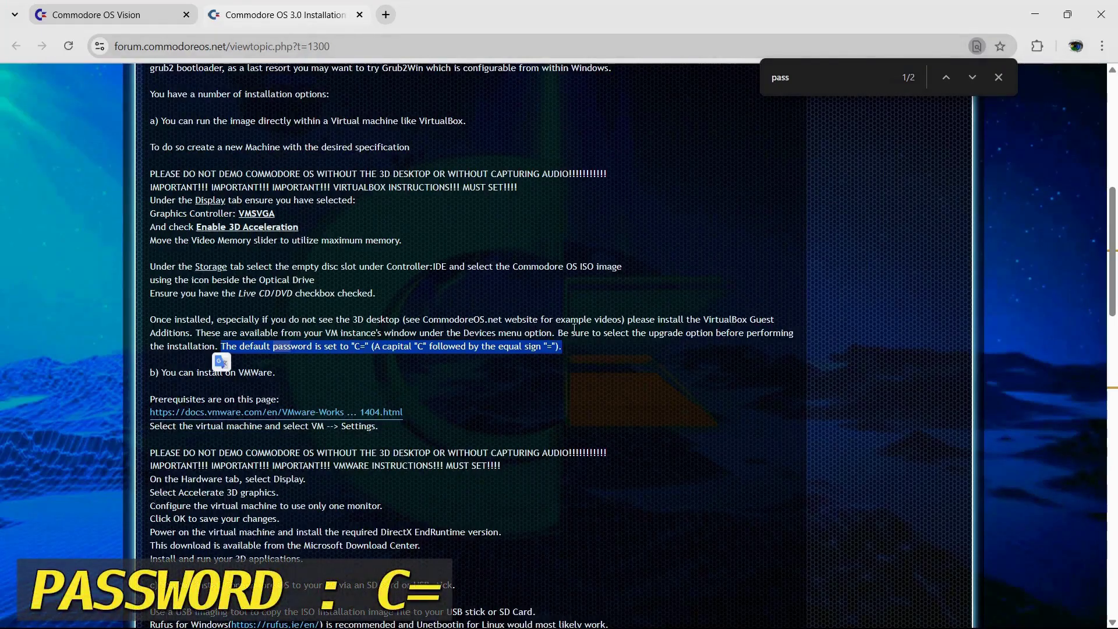
# Read the VirtualBox instructions and the default password note in the Commodore OS 3.0 installation forum post
pyautogui.scroll(3, 574, 329)
pyautogui.scroll(-2, 573, 327)
pyautogui.scroll(-1, 481, 338)
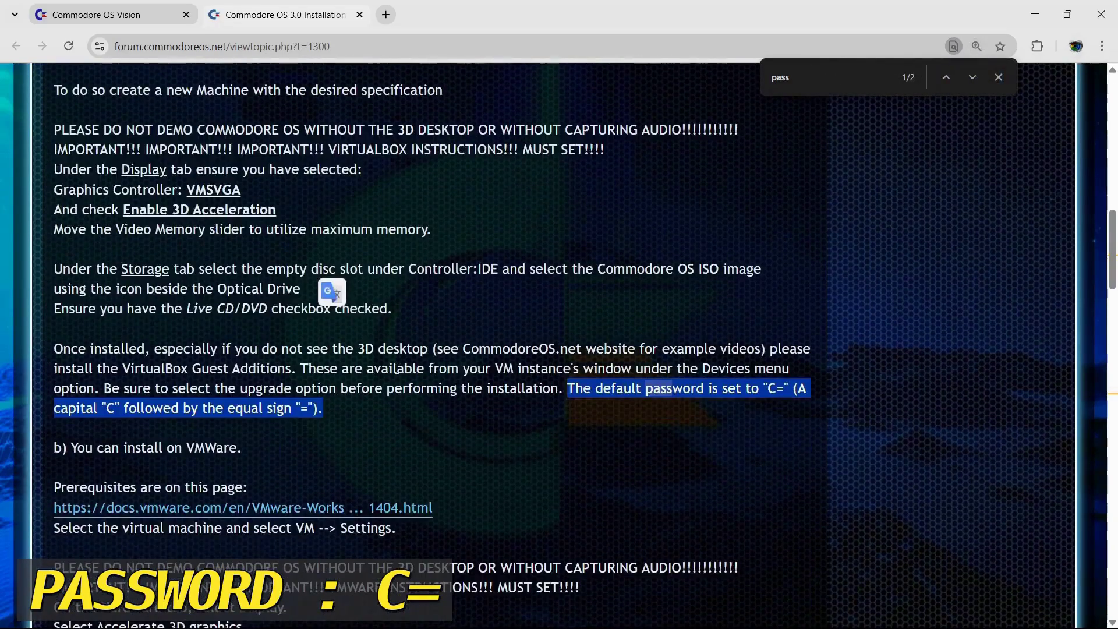
pyautogui.scroll(-1, 396, 368)
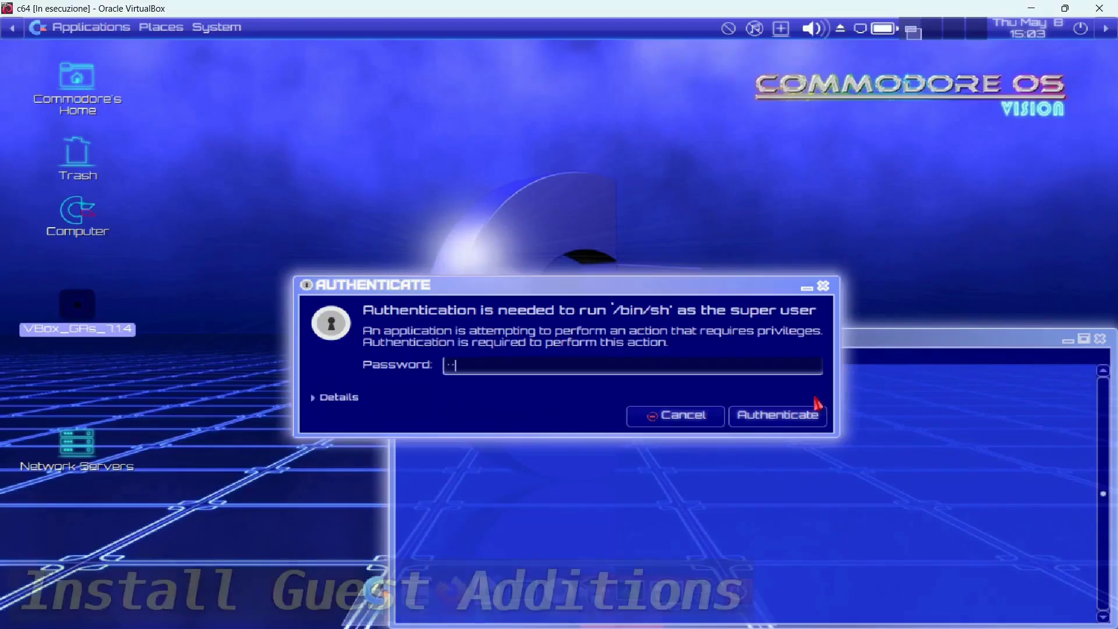
# Submit the super user password to run the VirtualBox Guest Additions installer, enlarge its window and close it once the installation ends
pyautogui.click(777, 415)
pyautogui.moveTo(804, 339); pyautogui.dragTo(589, 189)
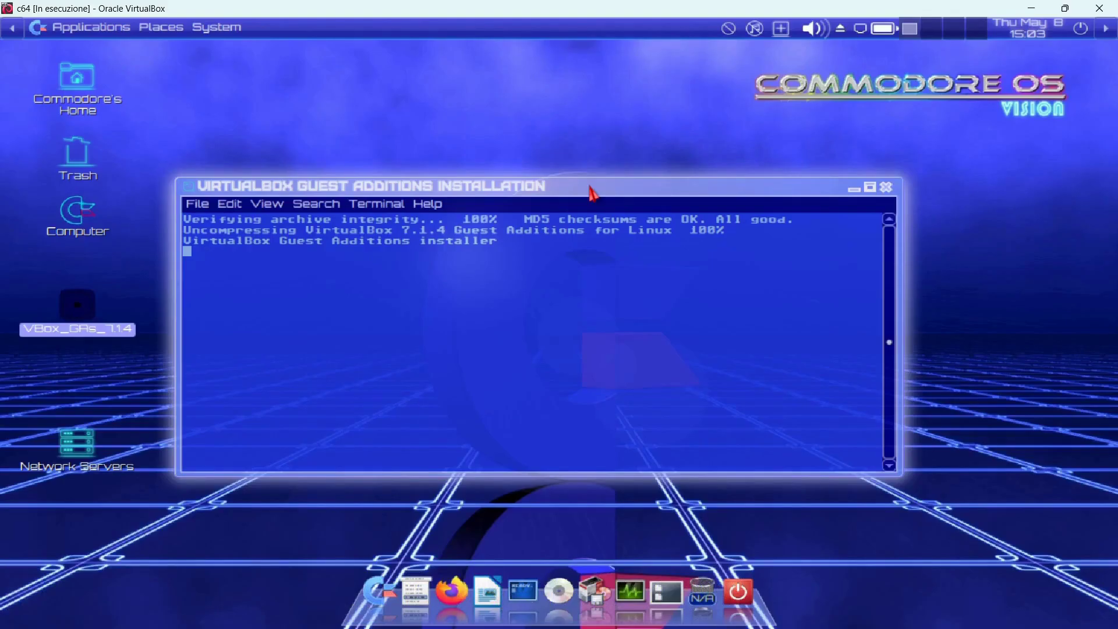
pyautogui.moveTo(591, 192)
pyautogui.mouseDown()
pyautogui.moveTo(582, 173)
pyautogui.moveTo(587, 183)
pyautogui.mouseUp()
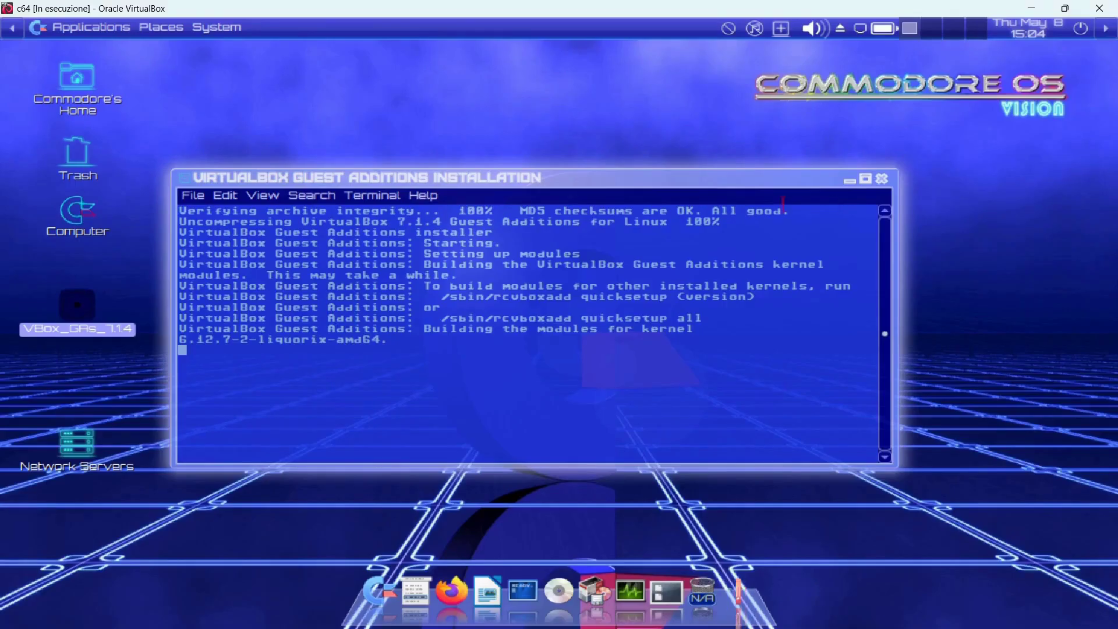
pyautogui.moveTo(673, 179); pyautogui.dragTo(594, 56)
pyautogui.moveTo(609, 111); pyautogui.dragTo(524, 131)
pyautogui.moveTo(818, 339); pyautogui.dragTo(894, 489)
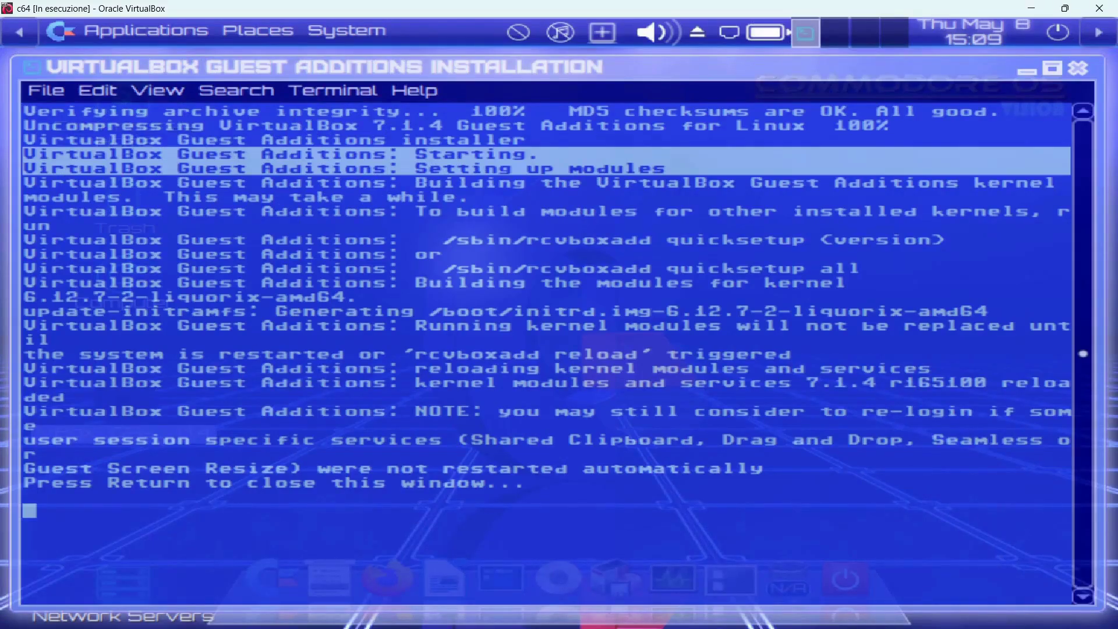
pyautogui.click(1070, 71)
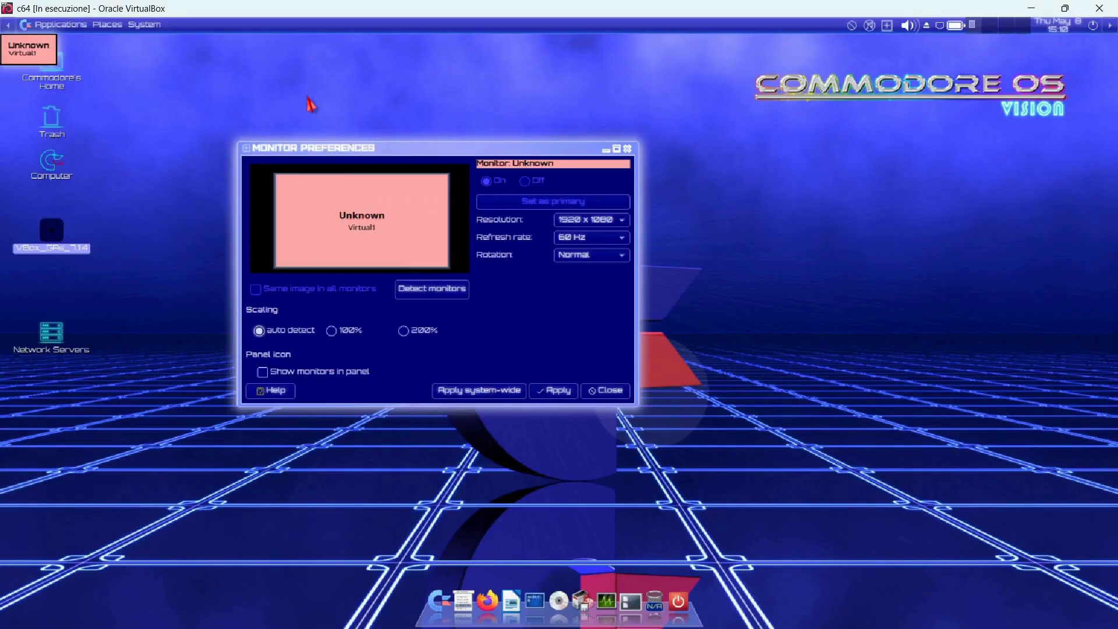
# Check the virtual display's resolution settings in the Monitor Preferences window, moving it aside on the desktop
pyautogui.moveTo(395, 148); pyautogui.dragTo(312, 134)
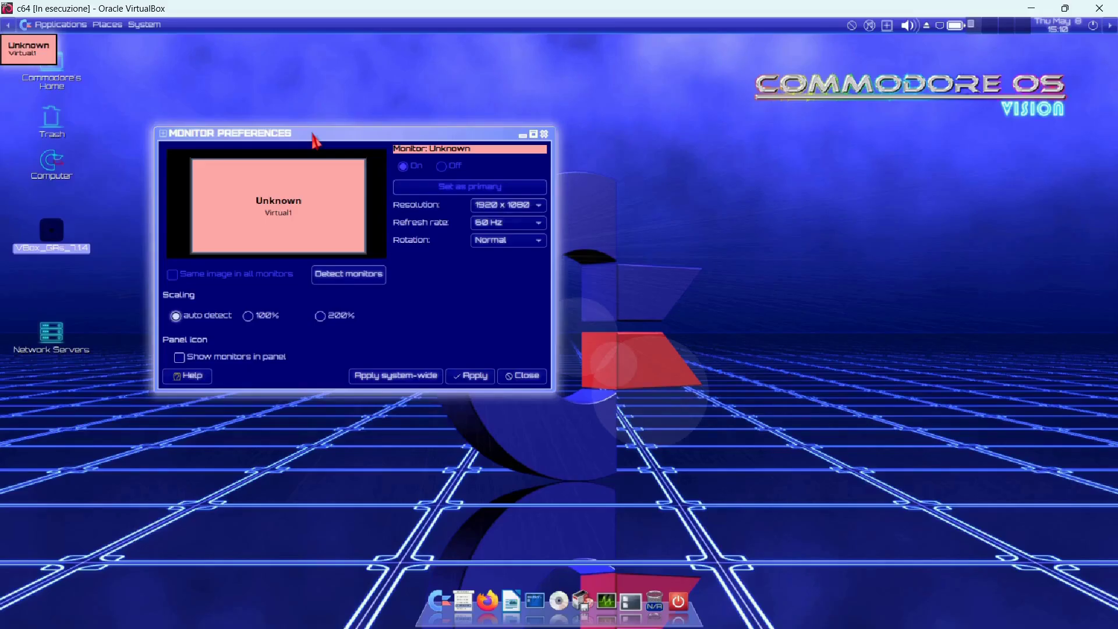
pyautogui.moveTo(313, 139); pyautogui.dragTo(285, 201)
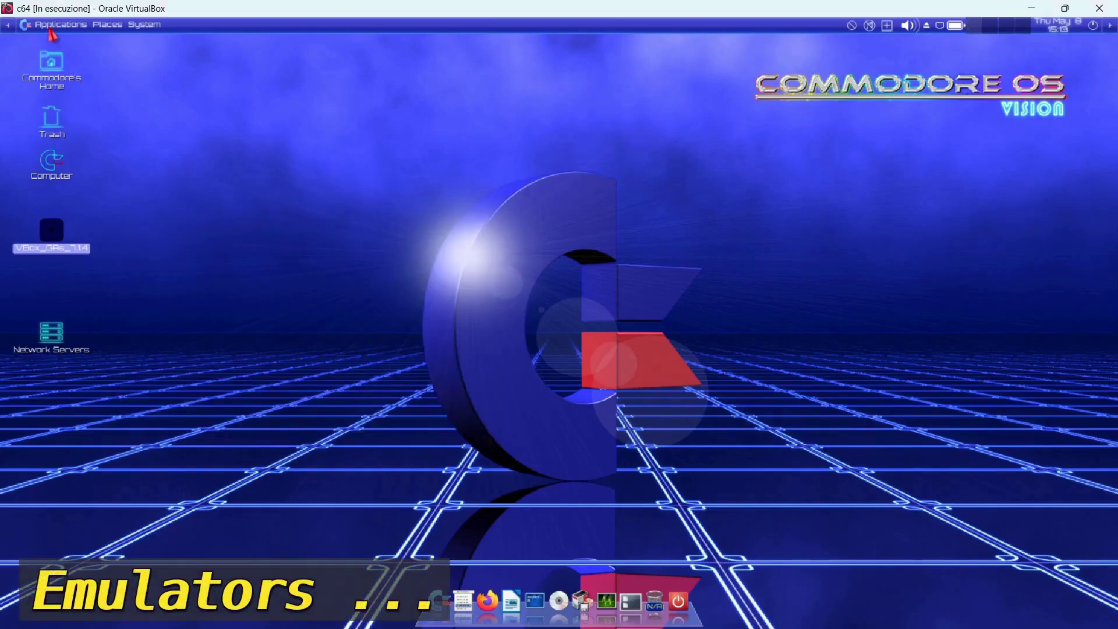
# Launch the Commodore 64 emulator from the Commodore Emulators category and enlarge its window
pyautogui.click(51, 29)
pyautogui.moveTo(76, 265)
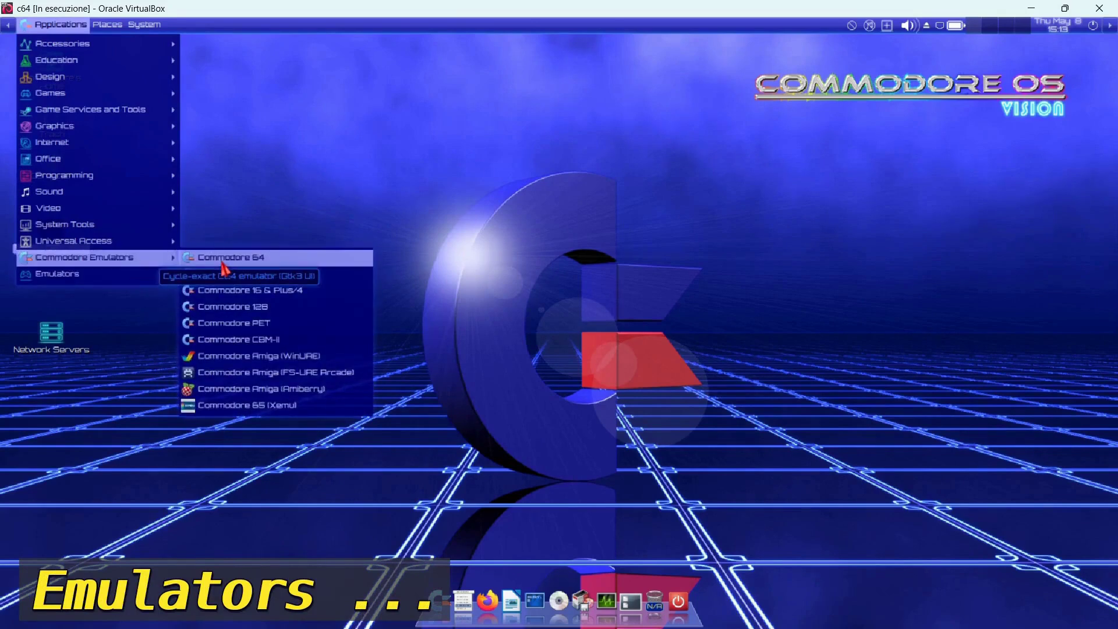
pyautogui.click(225, 260)
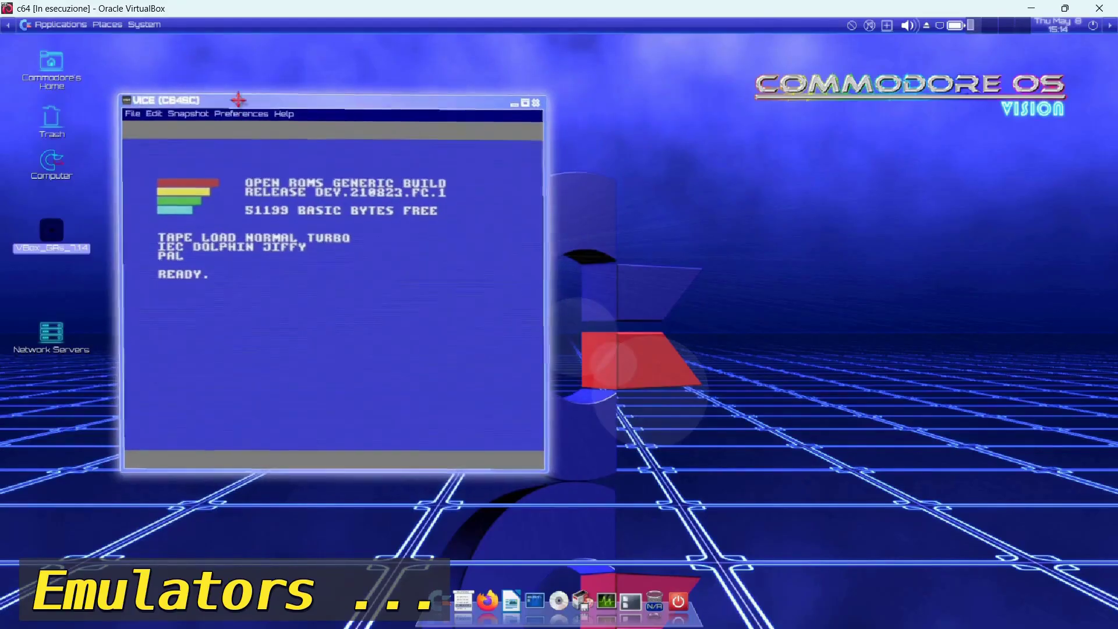
pyautogui.moveTo(563, 478); pyautogui.dragTo(699, 539)
pyautogui.moveTo(440, 96); pyautogui.dragTo(451, 87)
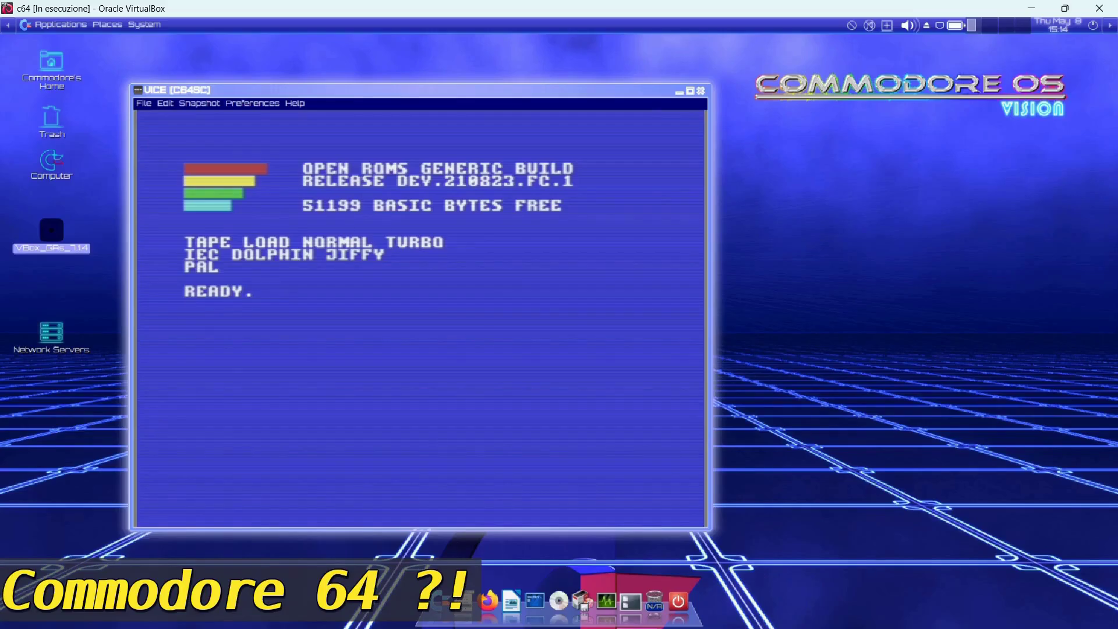
# Switch to the browser and open the MEGA65/open-roms GitHub link from the Lemon64 Open-Source ROM replacements thread in a new tab
pyautogui.moveTo(563, 623)
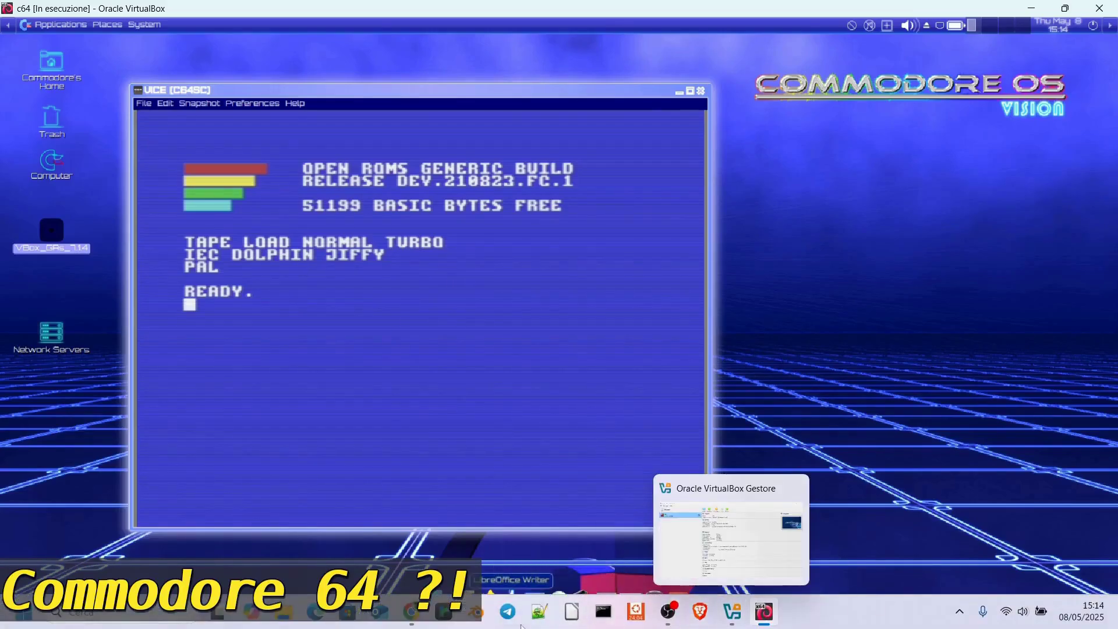
pyautogui.click(390, 503)
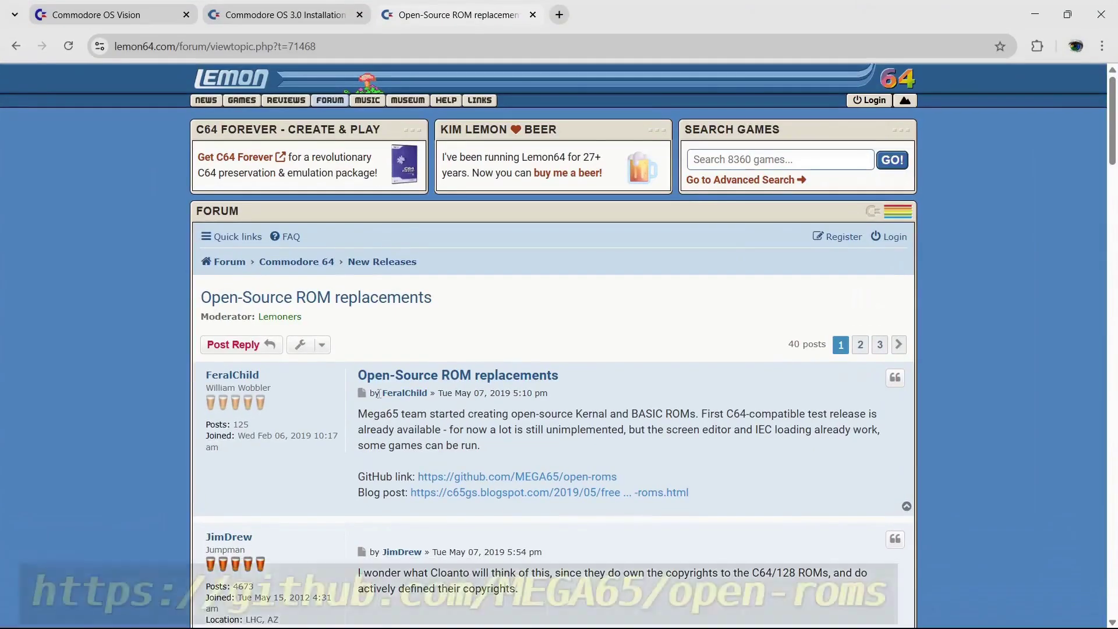
pyautogui.scroll(-1, 341, 391)
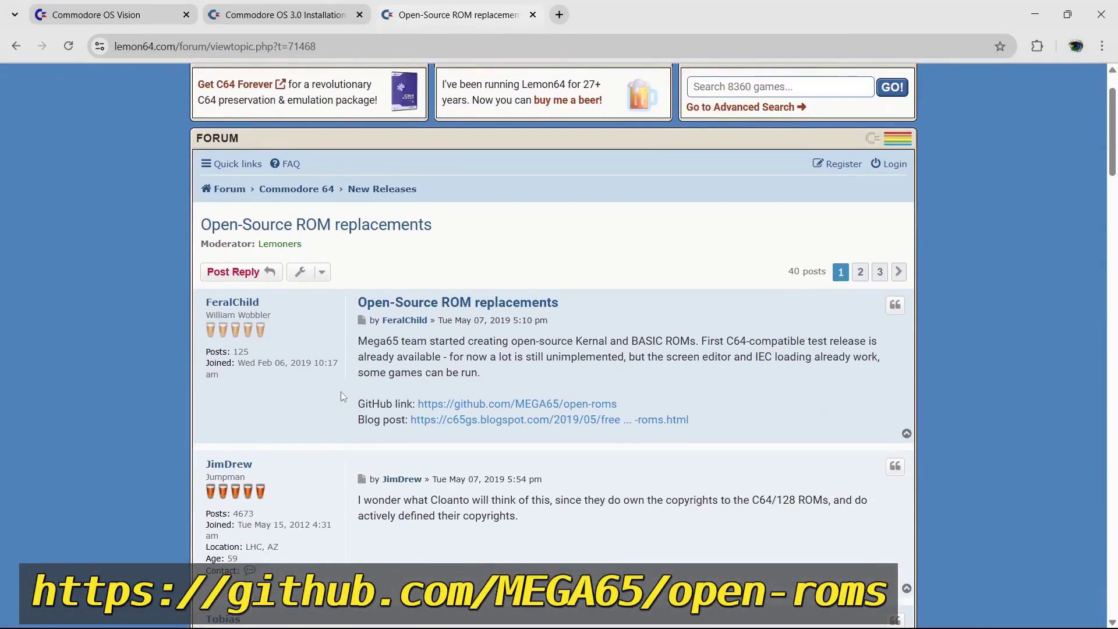
pyautogui.rightClick(504, 403)
pyautogui.click(561, 420)
pyautogui.click(666, 21)
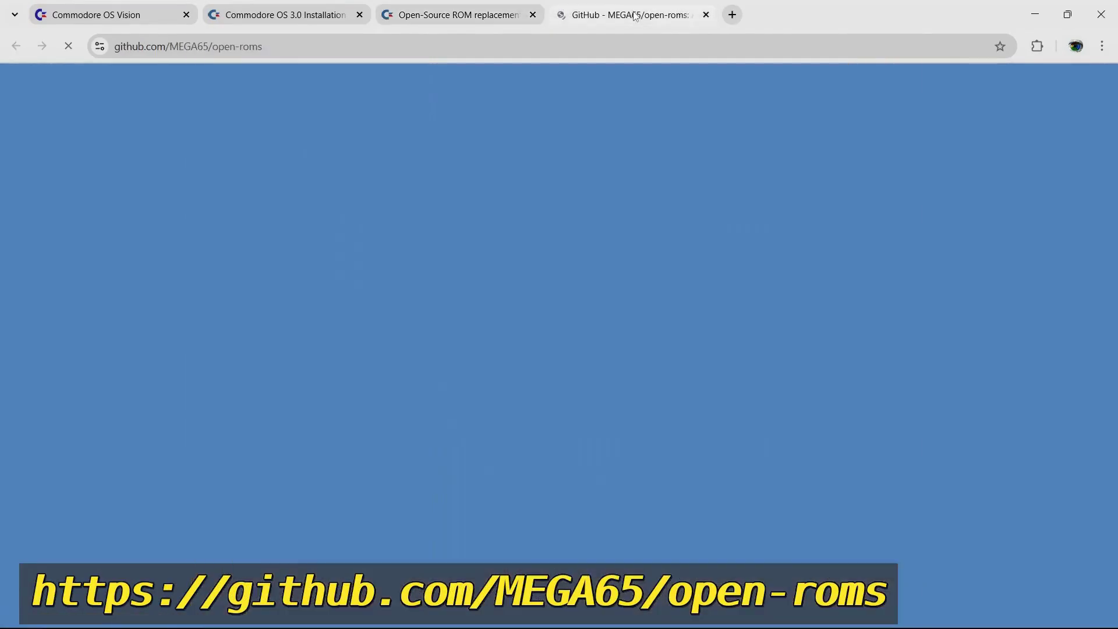
# Examine the Open ROMs README and its screenshots on the MEGA65/open-roms GitHub page
pyautogui.scroll(-10, 54, 324)
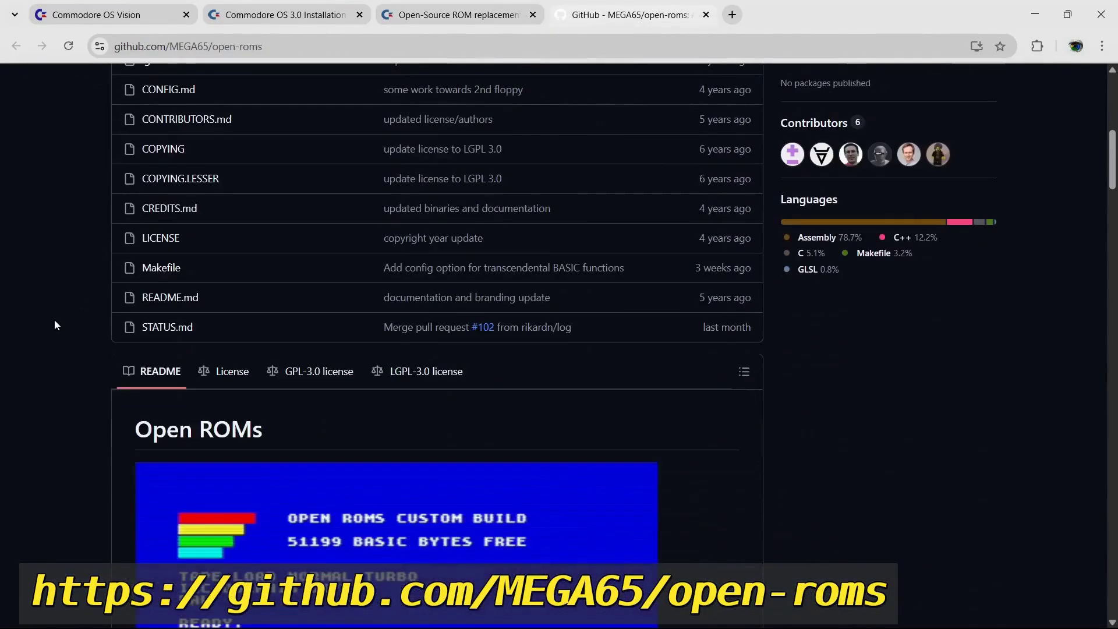
pyautogui.scroll(-3, 55, 325)
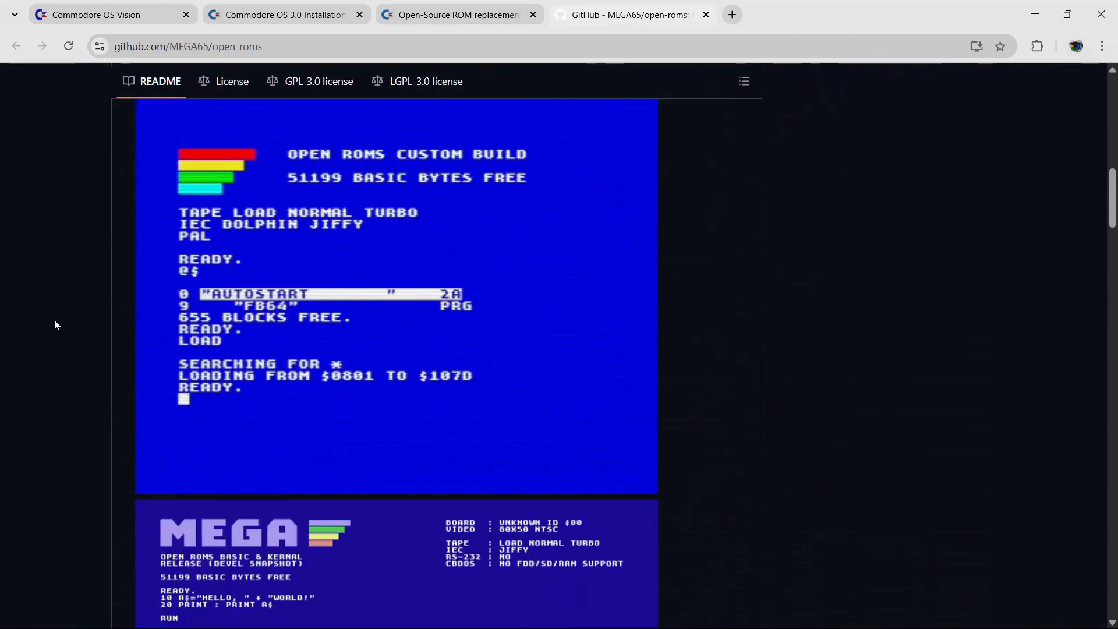
pyautogui.scroll(2, 54, 320)
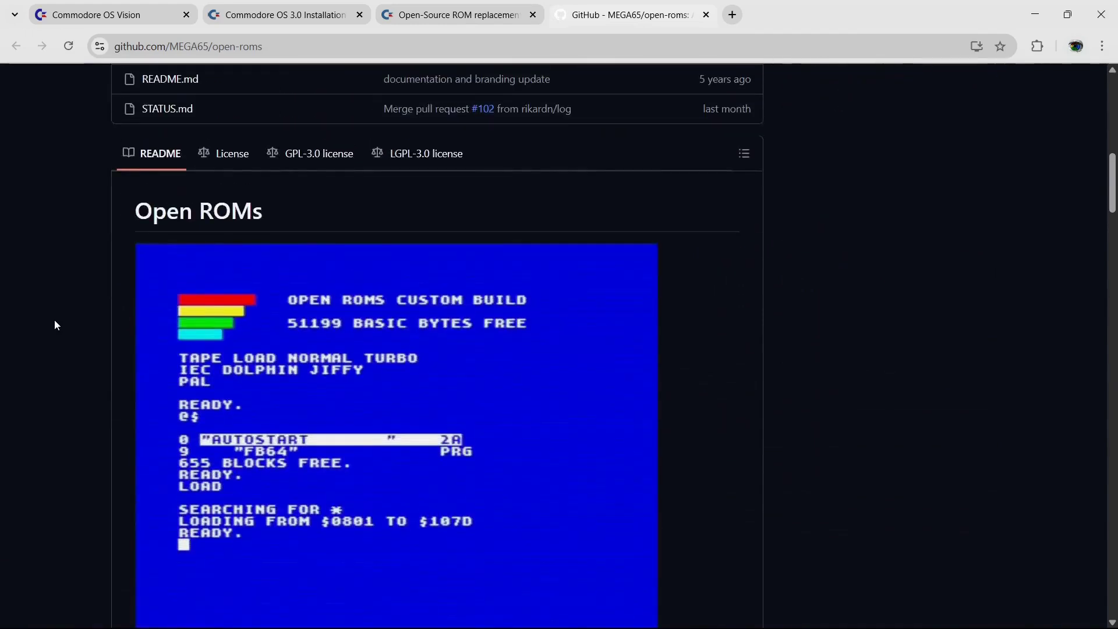
pyautogui.scroll(-2, 55, 320)
pyautogui.scroll(-2, 54, 319)
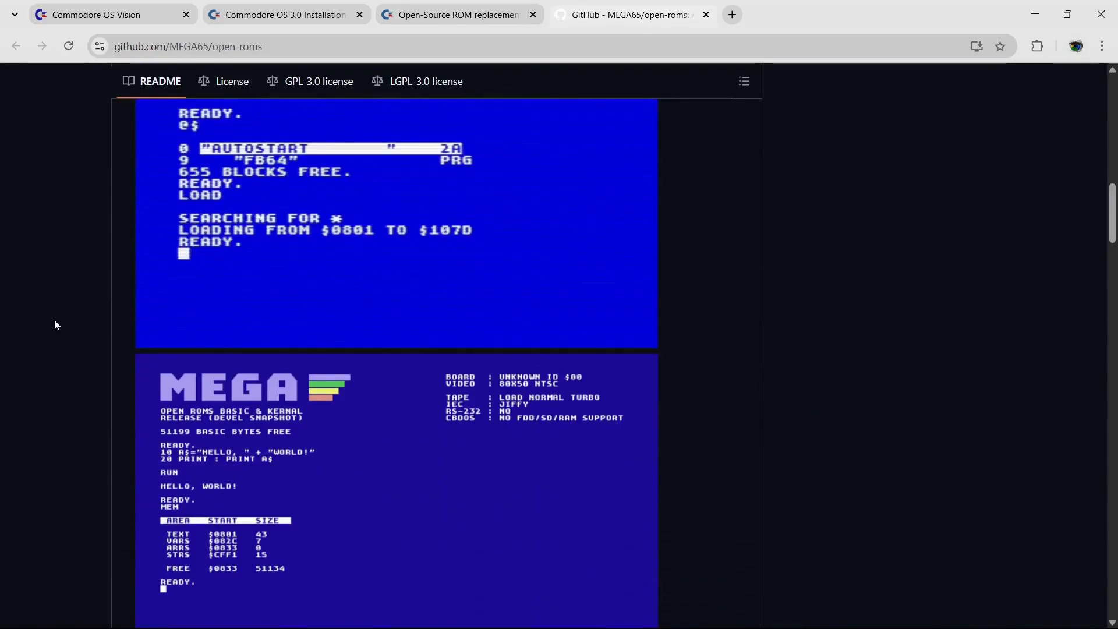
pyautogui.scroll(-2, 55, 320)
pyautogui.scroll(3, 55, 320)
pyautogui.scroll(2, 54, 320)
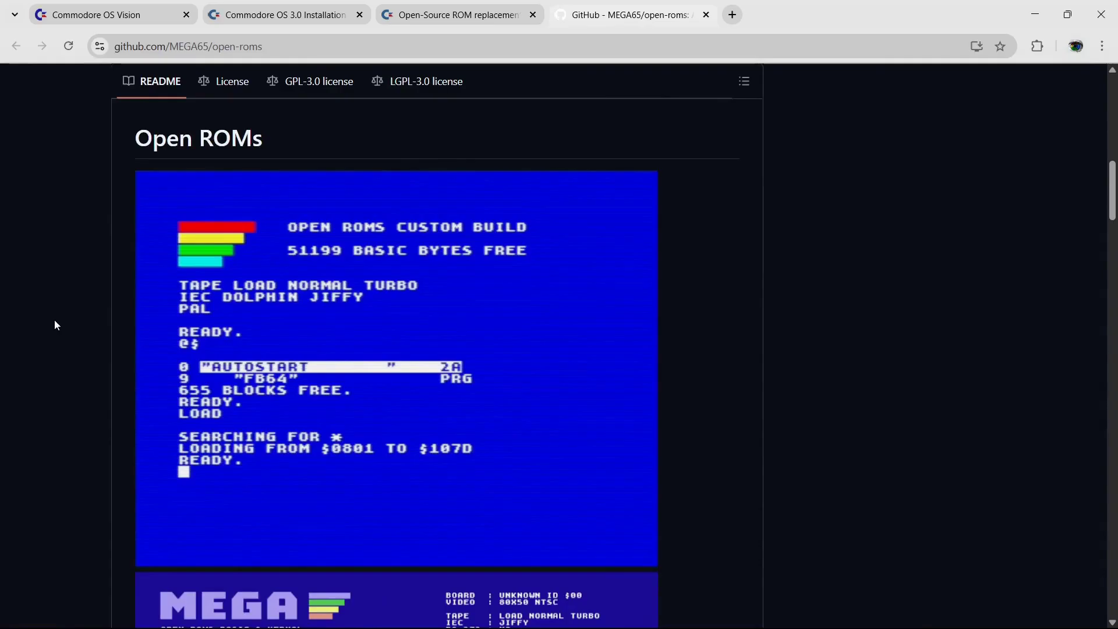
# Return to the virtual machine and run POKE 53280,0 in the Commodore 64 emulator to change the border colour
pyautogui.click(1035, 14)
pyautogui.moveTo(315, 90); pyautogui.dragTo(340, 79)
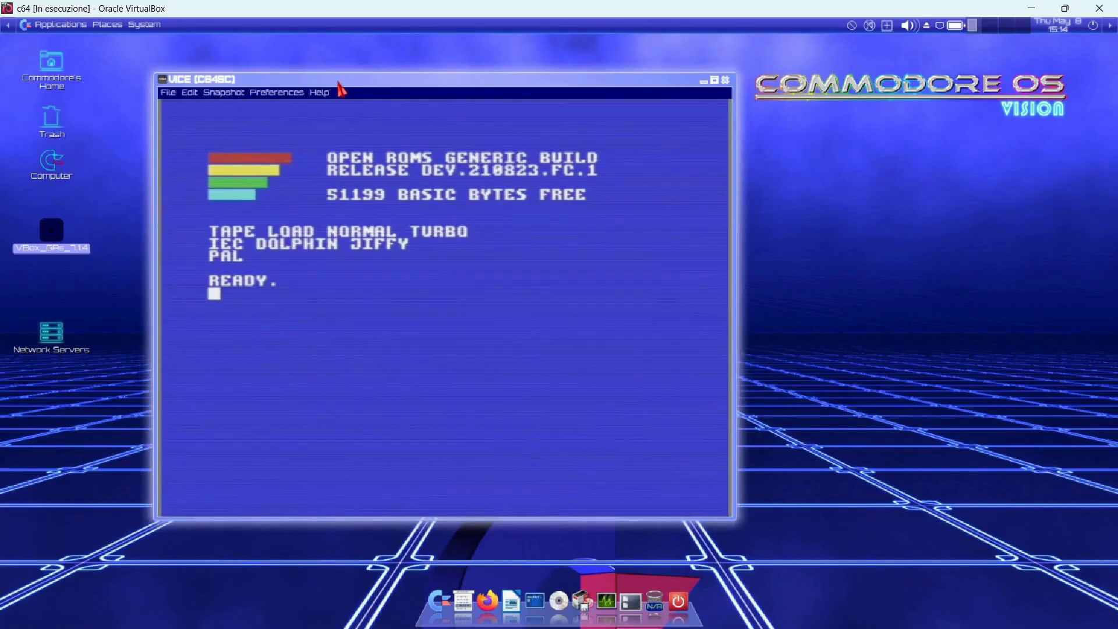
pyautogui.write('POKE')
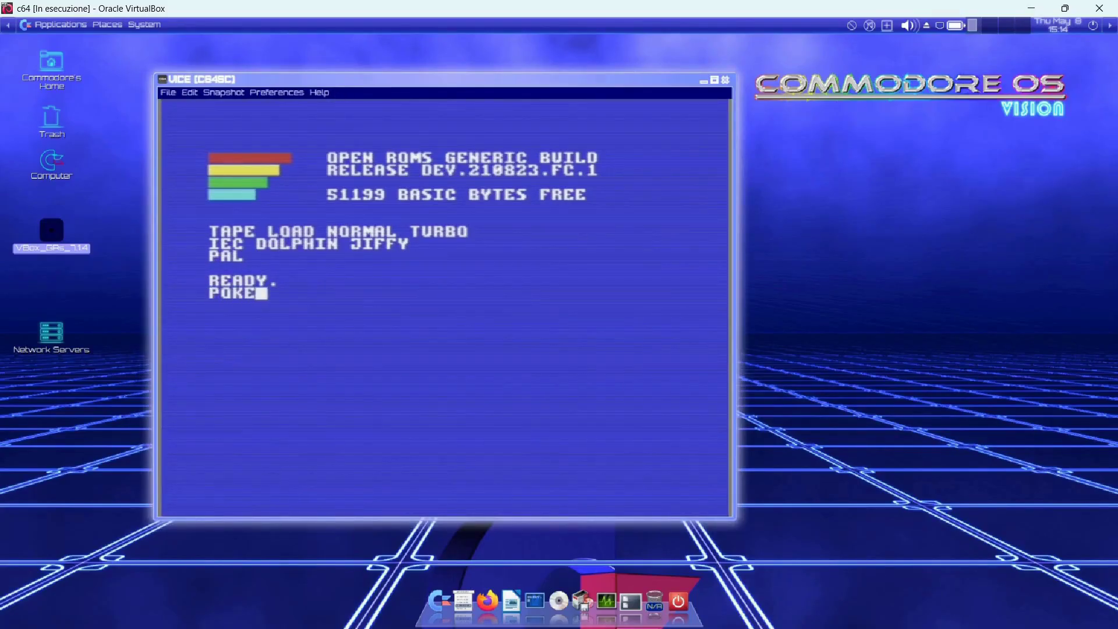
pyautogui.write(' 53280,0')
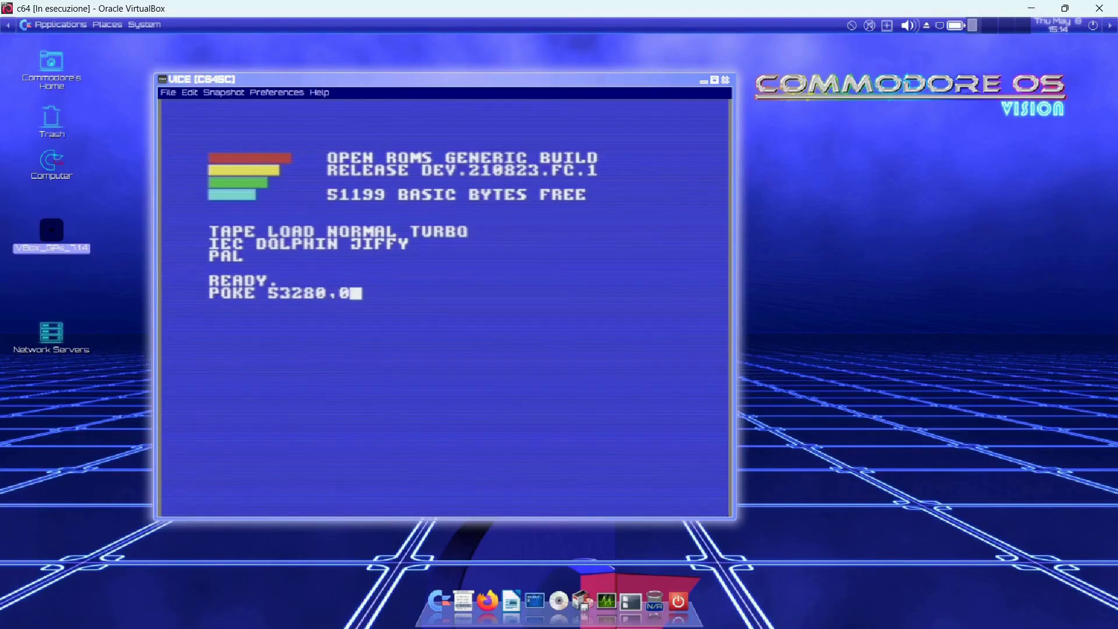
pyautogui.press('Return')
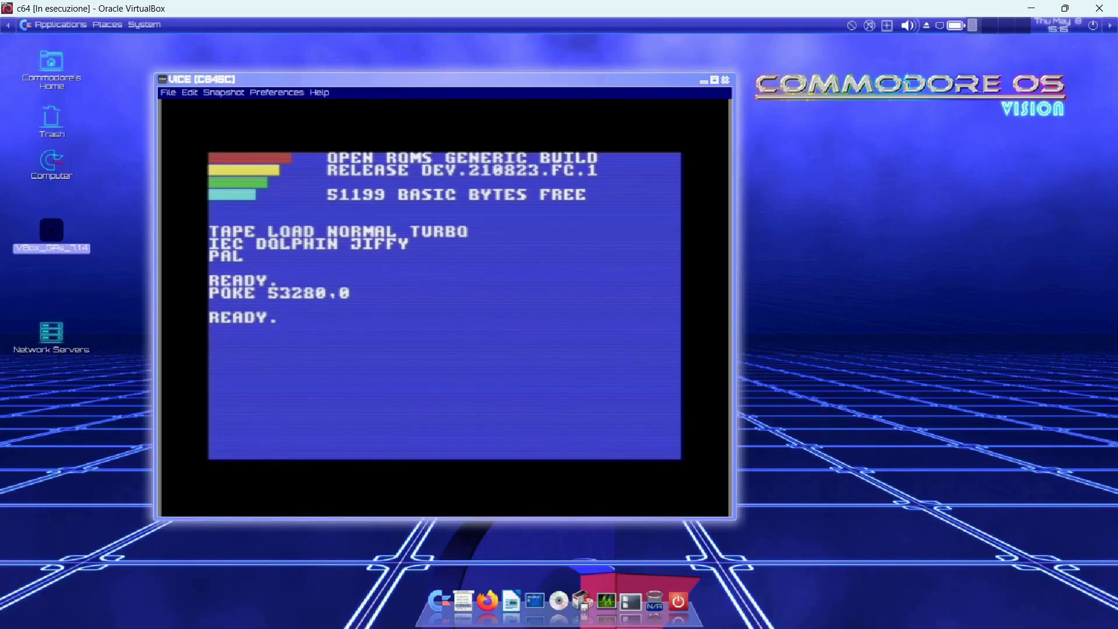
# Launch the Commodore VIC-20 emulator from the Commodore Emulators category
pyautogui.click(61, 25)
pyautogui.moveTo(94, 259)
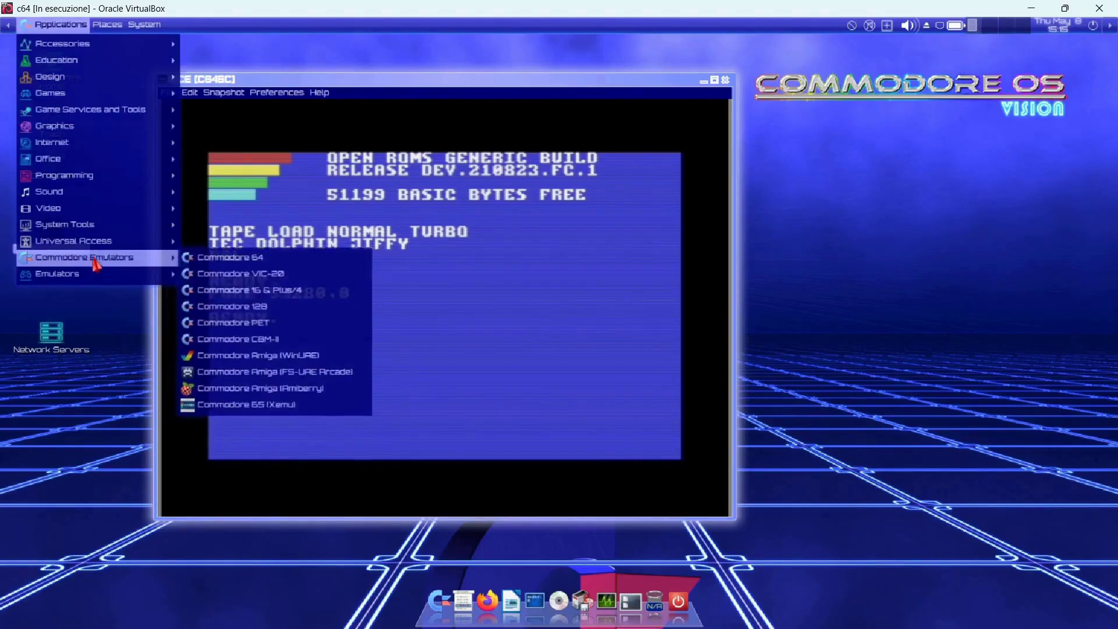
pyautogui.click(242, 275)
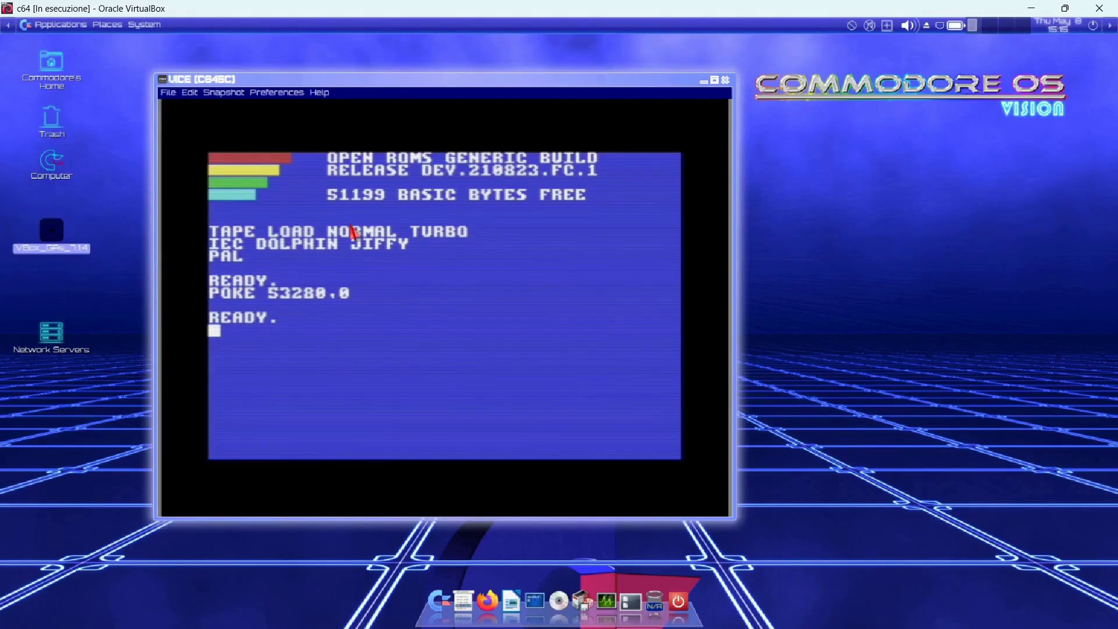
# Reposition the Commodore 64 emulator window, close it and confirm quitting the emulator
pyautogui.moveTo(407, 80)
pyautogui.mouseDown()
pyautogui.moveTo(370, 80)
pyautogui.moveTo(420, 64)
pyautogui.moveTo(565, 67)
pyautogui.moveTo(407, 64)
pyautogui.mouseUp()
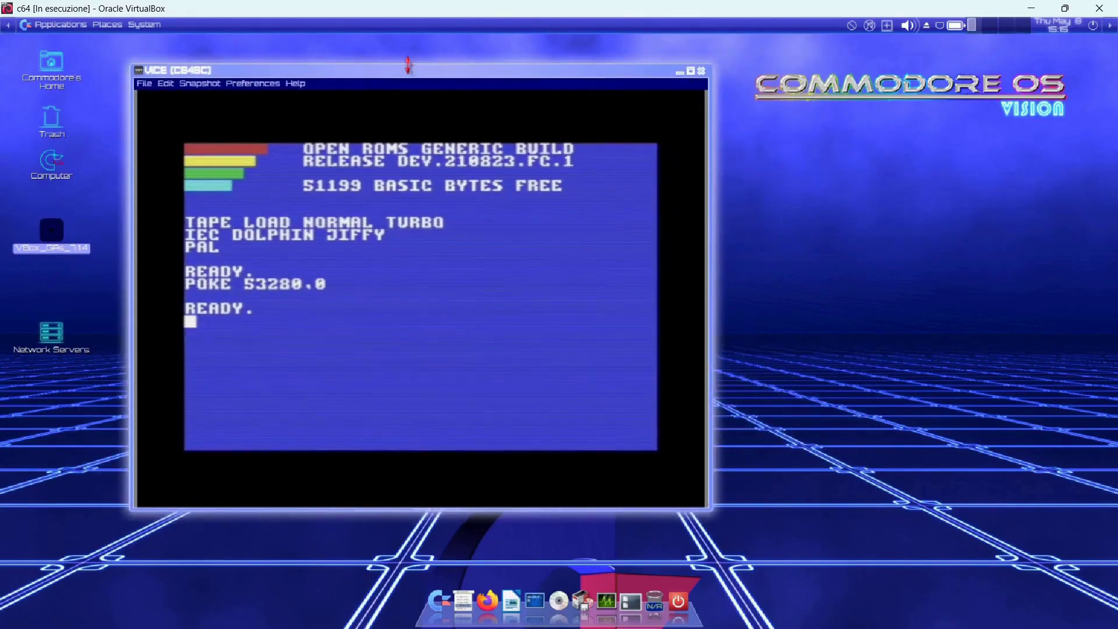
pyautogui.click(61, 27)
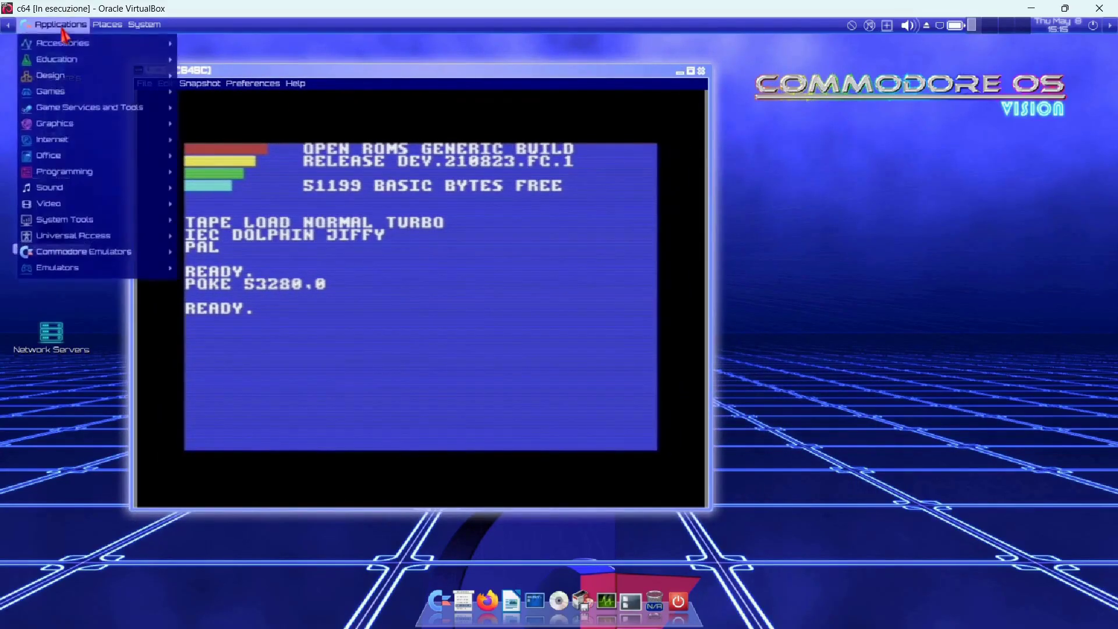
pyautogui.click(703, 75)
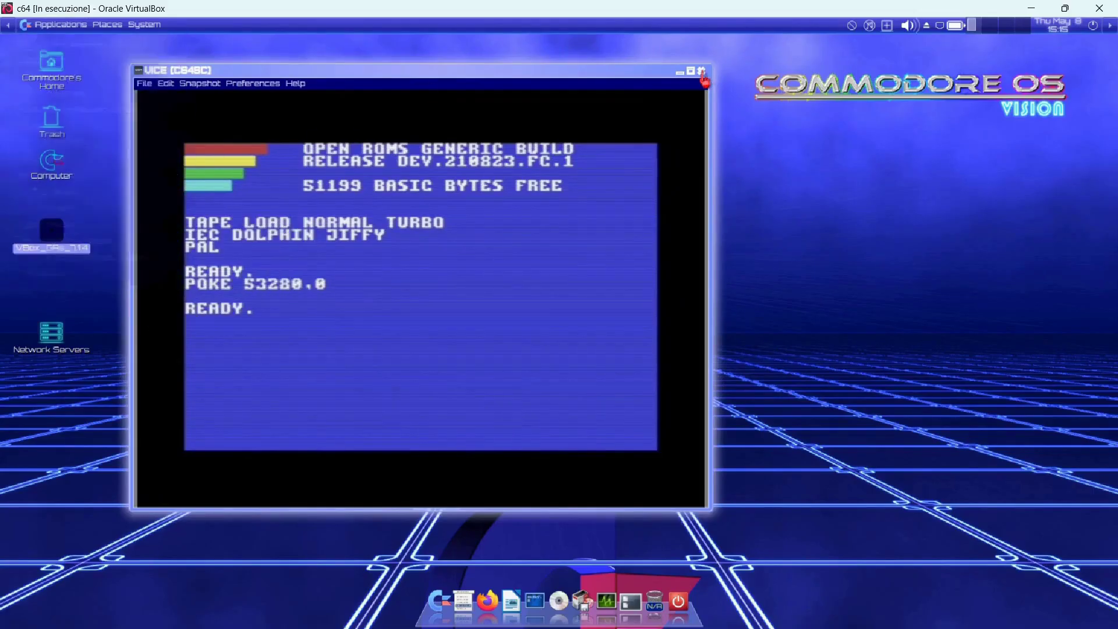
pyautogui.click(467, 327)
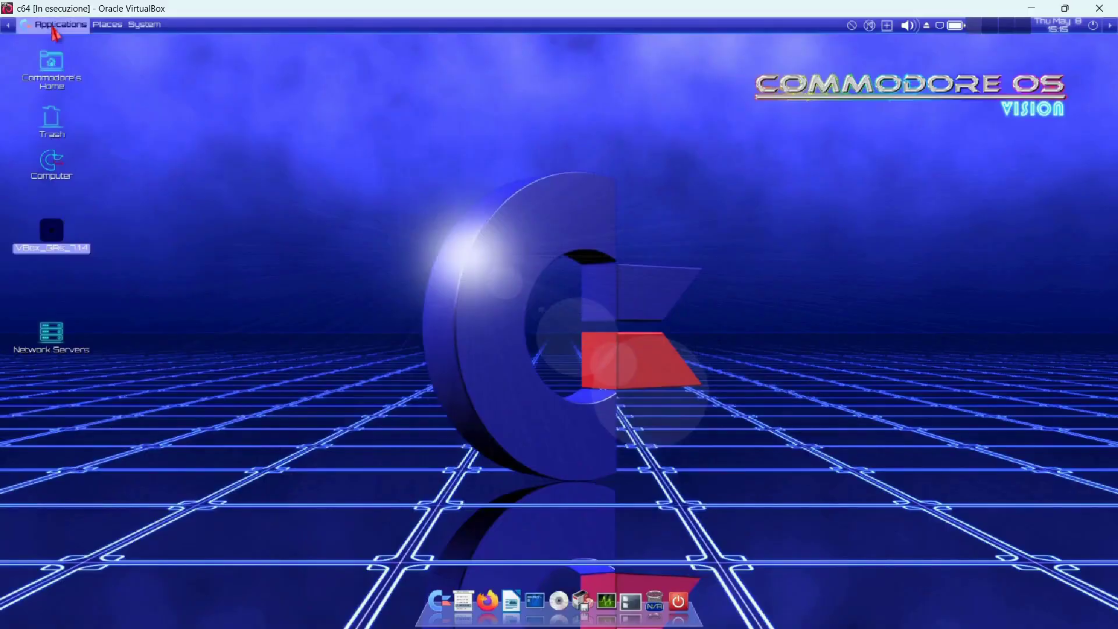
# Try to start the Commodore VIC-20 emulator from the Commodore Emulators category
pyautogui.click(60, 25)
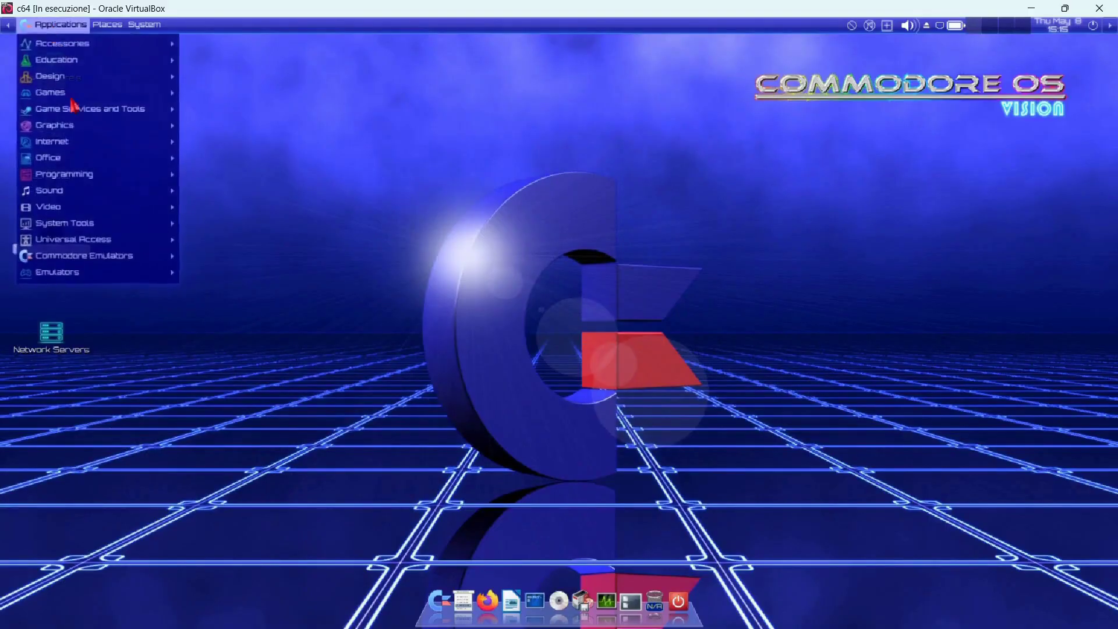
pyautogui.moveTo(104, 261)
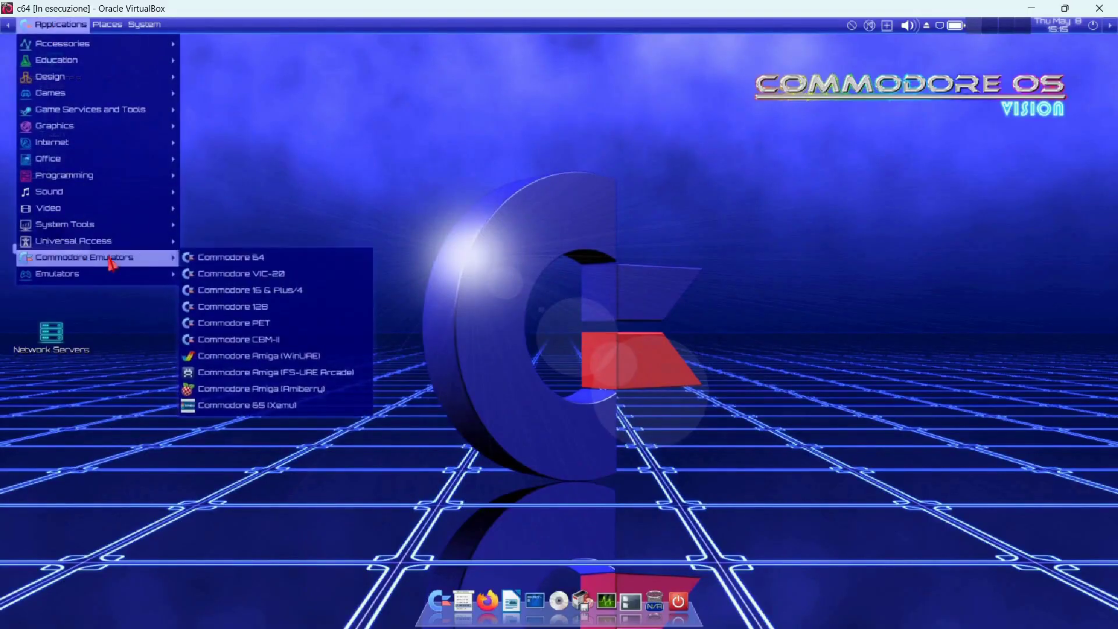
pyautogui.click(241, 280)
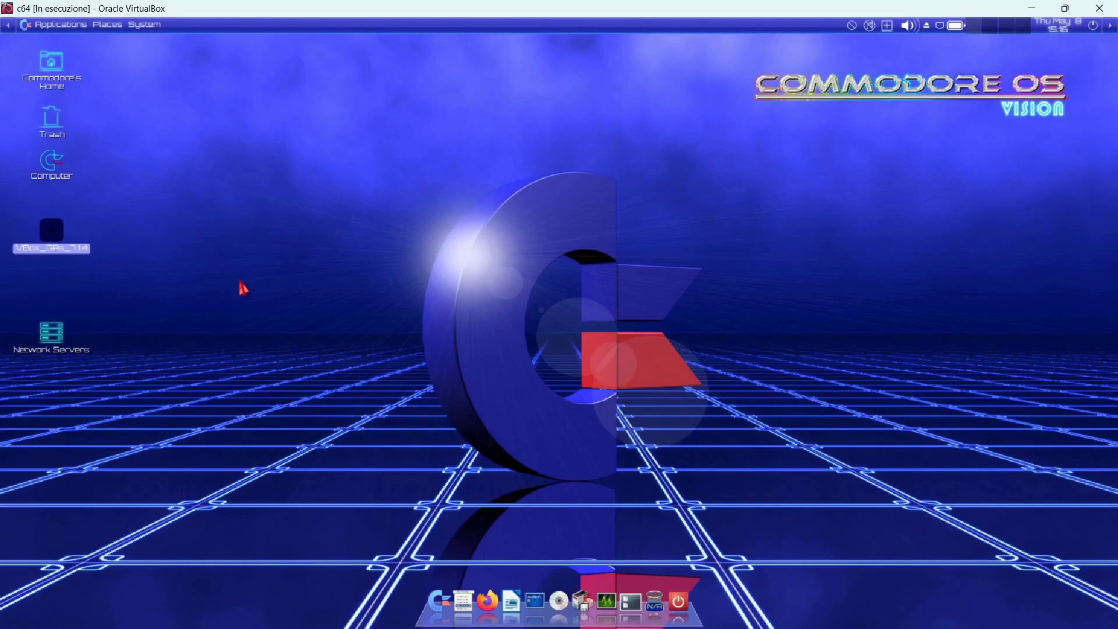
# Launch Commodore 65 (Xemu), bring its emulator window and ROM error message together, and dismiss the message
pyautogui.click(72, 24)
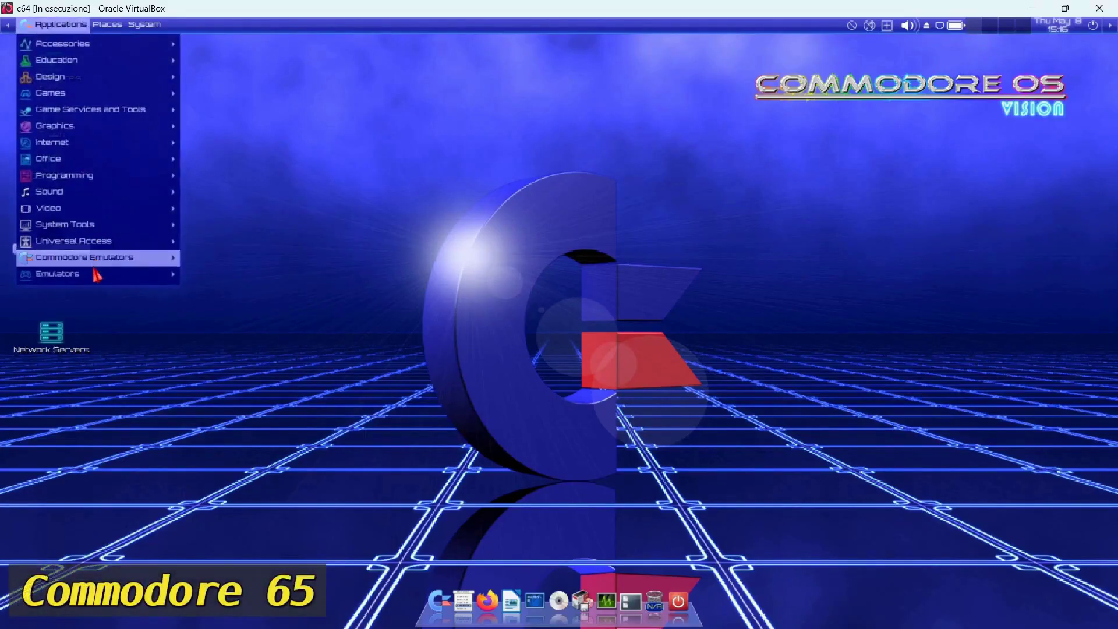
pyautogui.moveTo(96, 274)
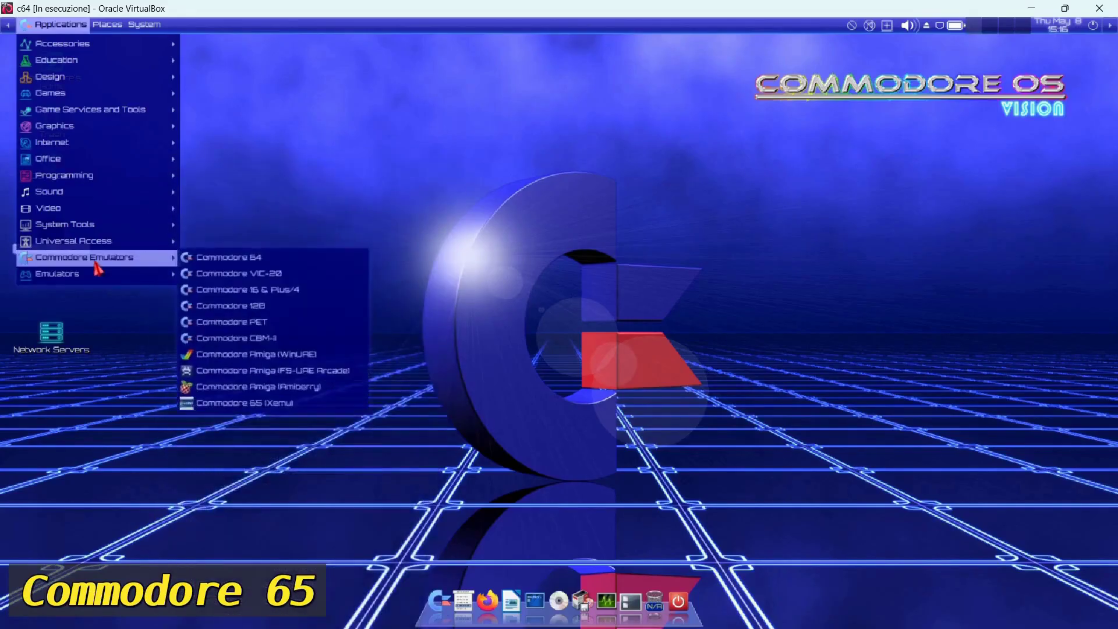
pyautogui.click(242, 405)
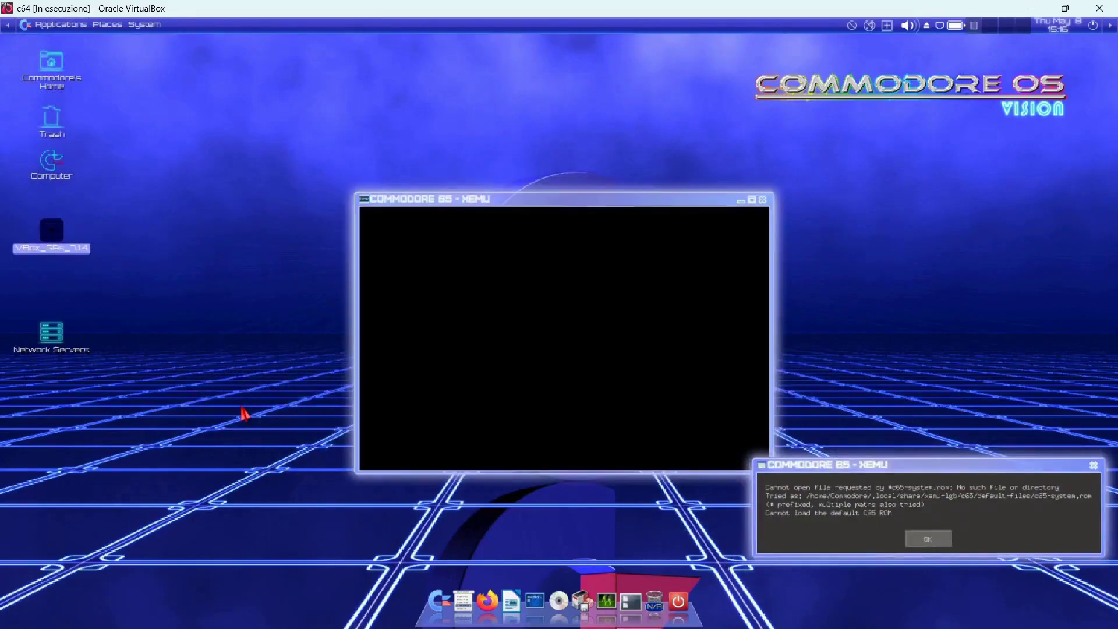
pyautogui.moveTo(568, 207); pyautogui.dragTo(435, 165)
pyautogui.moveTo(897, 465); pyautogui.dragTo(502, 246)
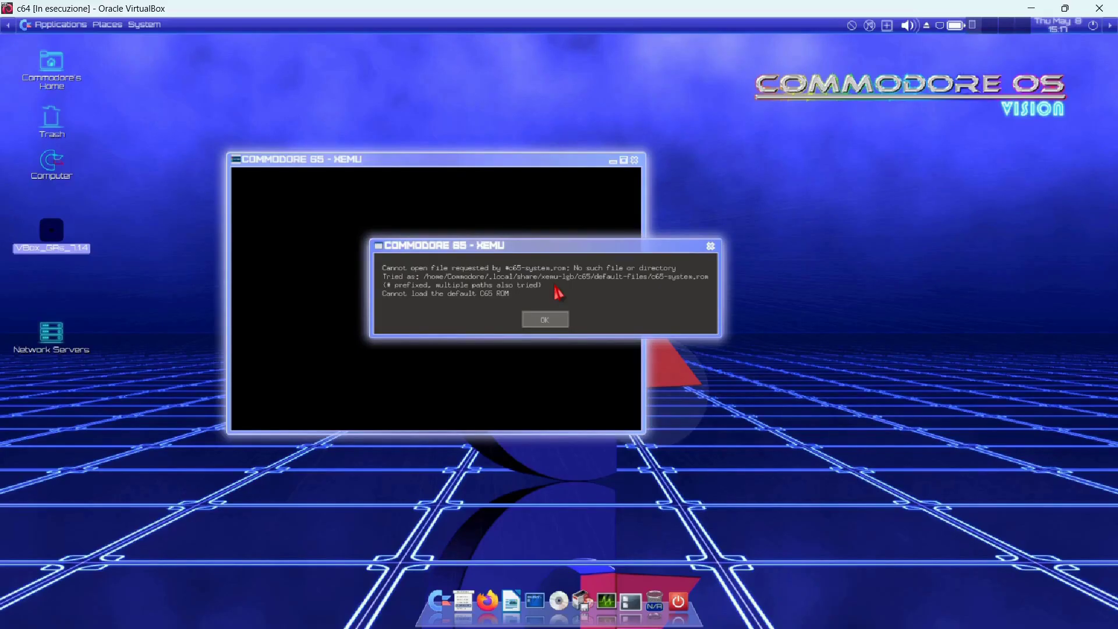
pyautogui.click(545, 319)
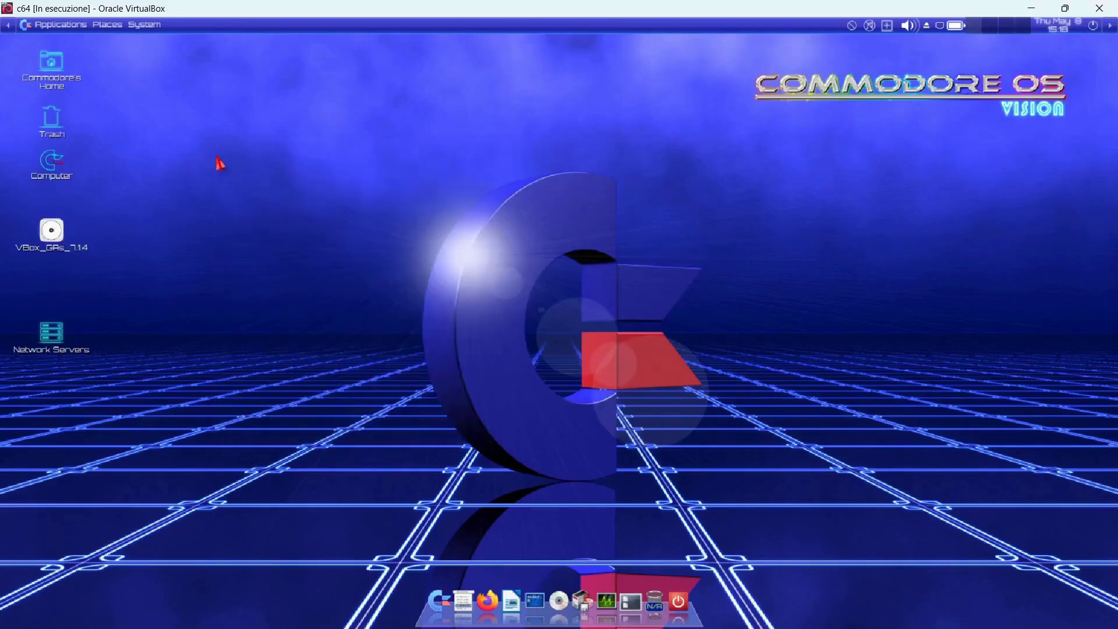
# Launch Commodore Amiga (WinUAE) from the Commodore Emulators category and dismiss the system ROM message
pyautogui.click(61, 27)
pyautogui.moveTo(97, 268)
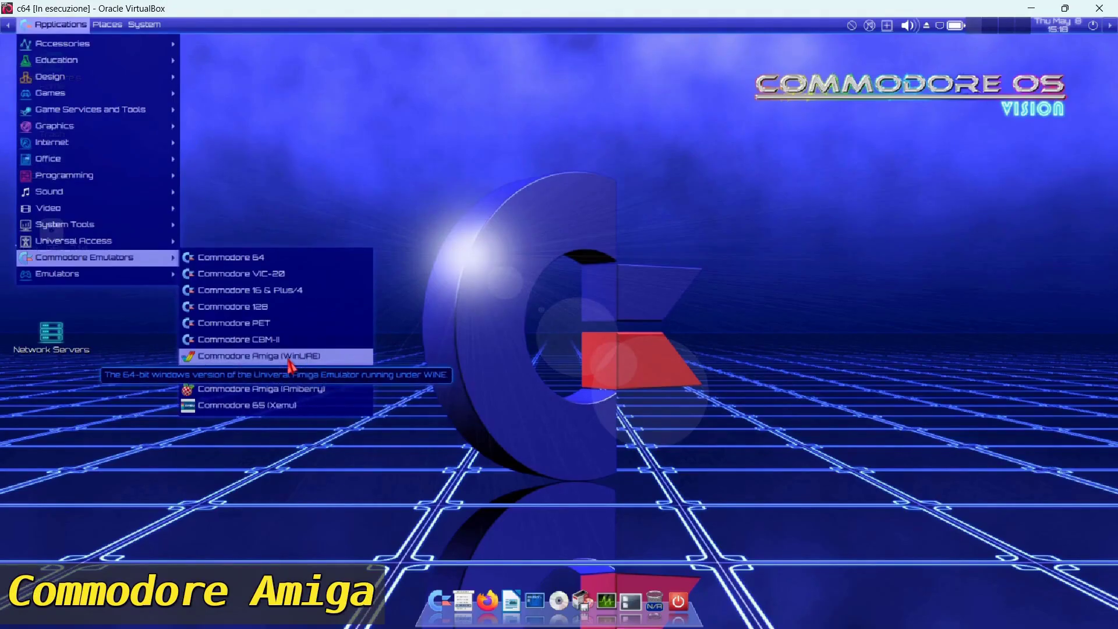
pyautogui.click(289, 359)
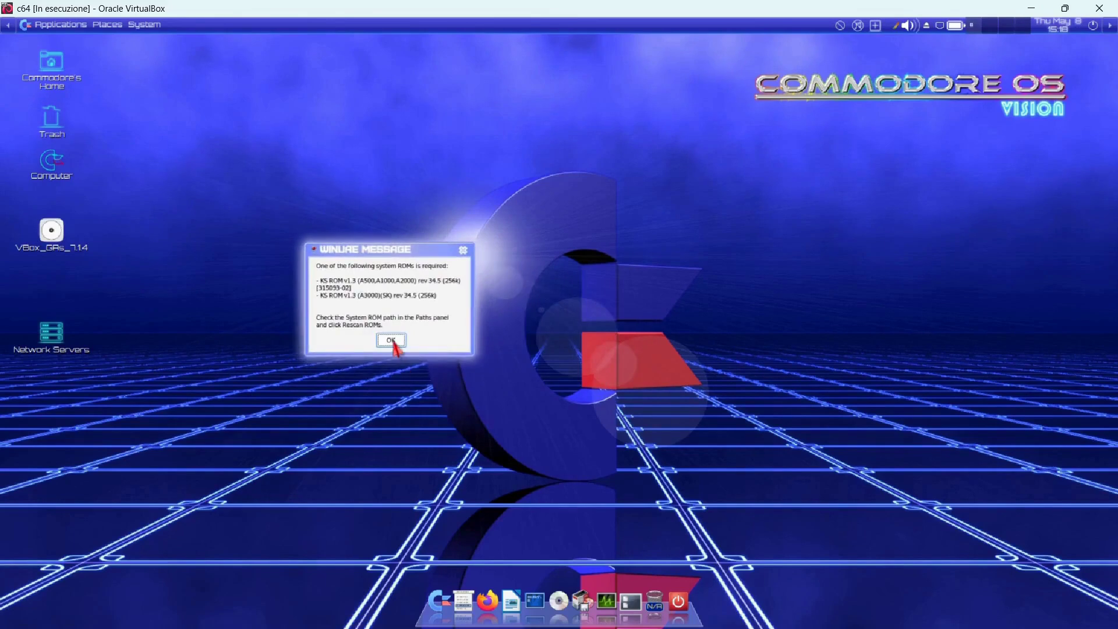
pyautogui.click(391, 342)
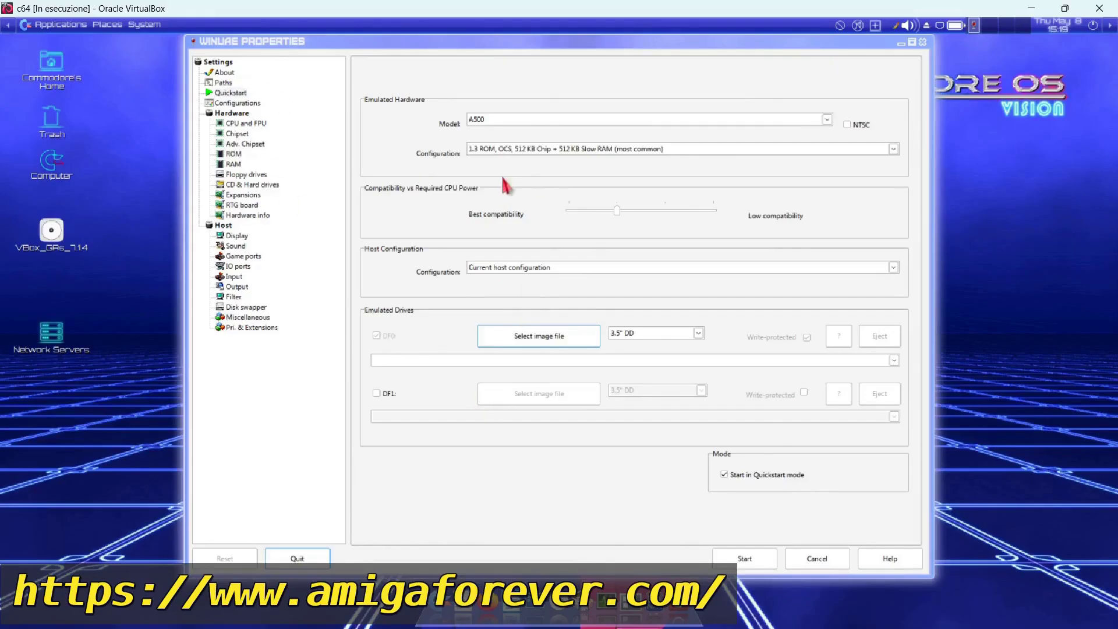
# Switch to the browser and examine the Value, Plus and Premium editions on the Amiga Forever website
pyautogui.moveTo(499, 622)
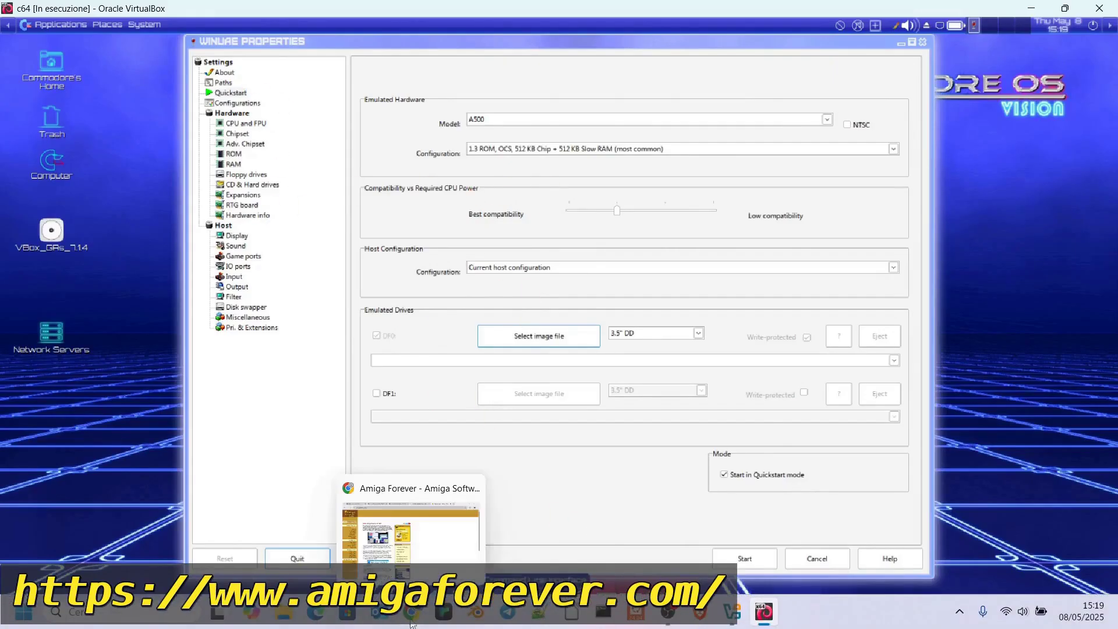
pyautogui.click(412, 613)
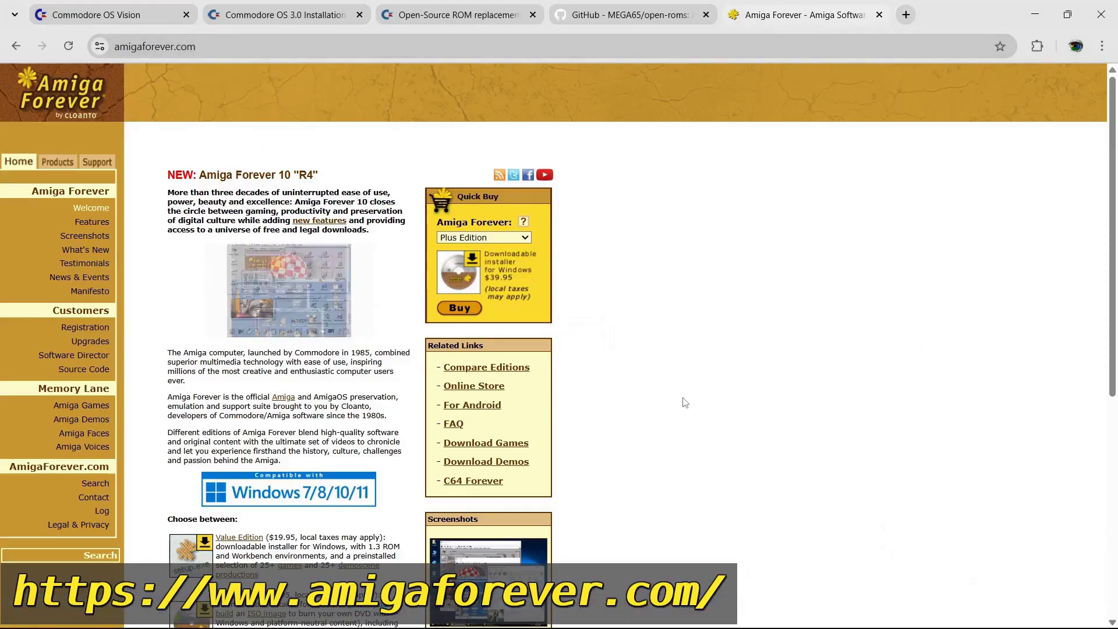
pyautogui.scroll(-1, 670, 402)
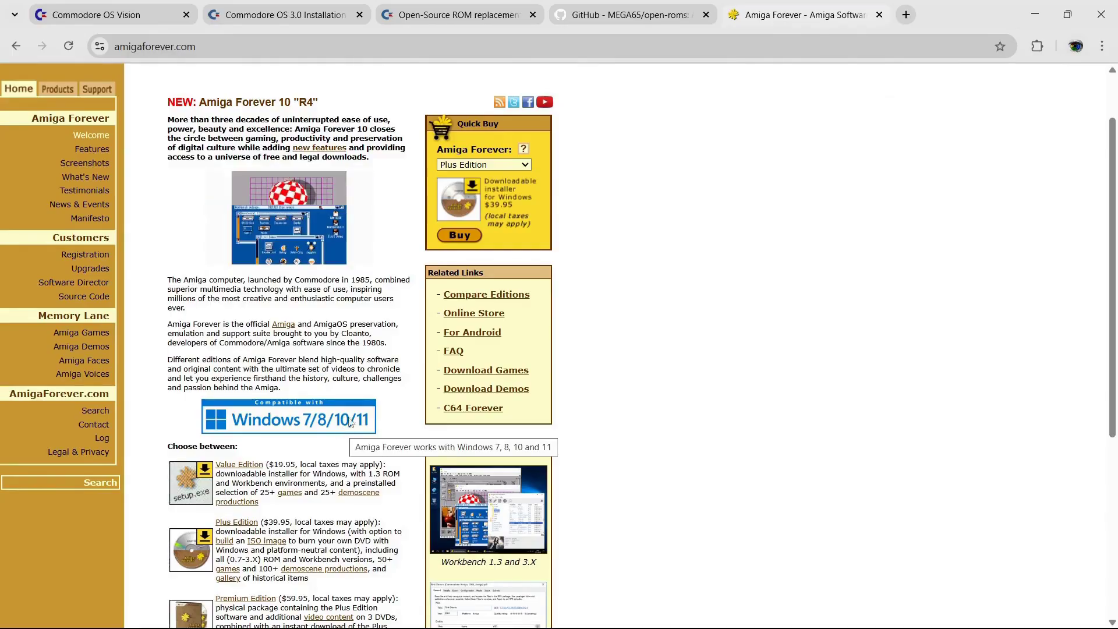
pyautogui.scroll(-1, 363, 372)
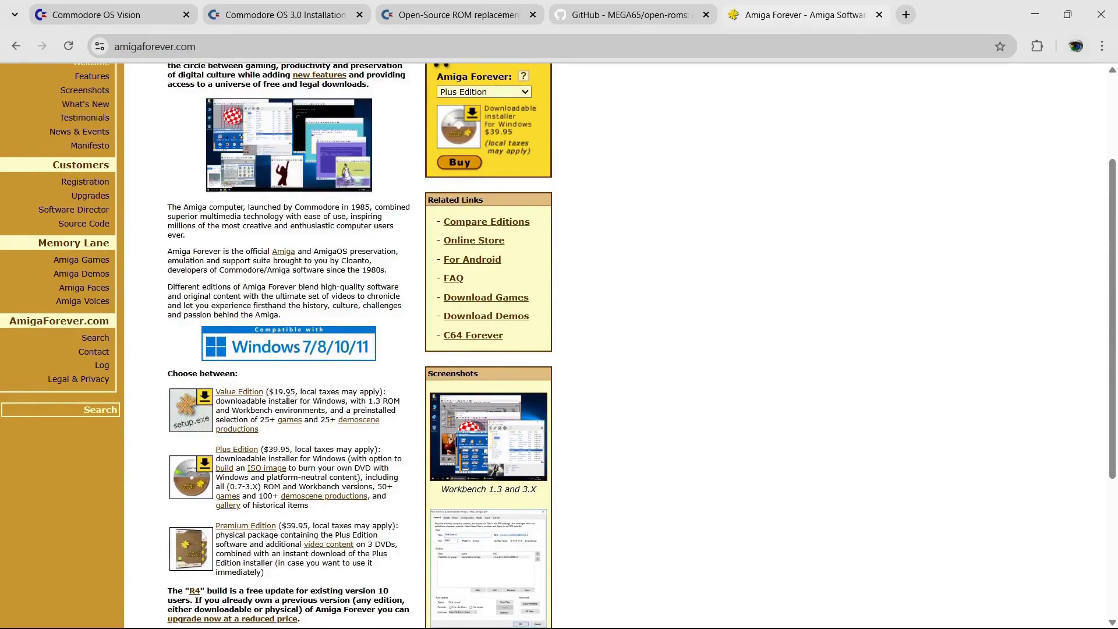
pyautogui.scroll(-1, 288, 401)
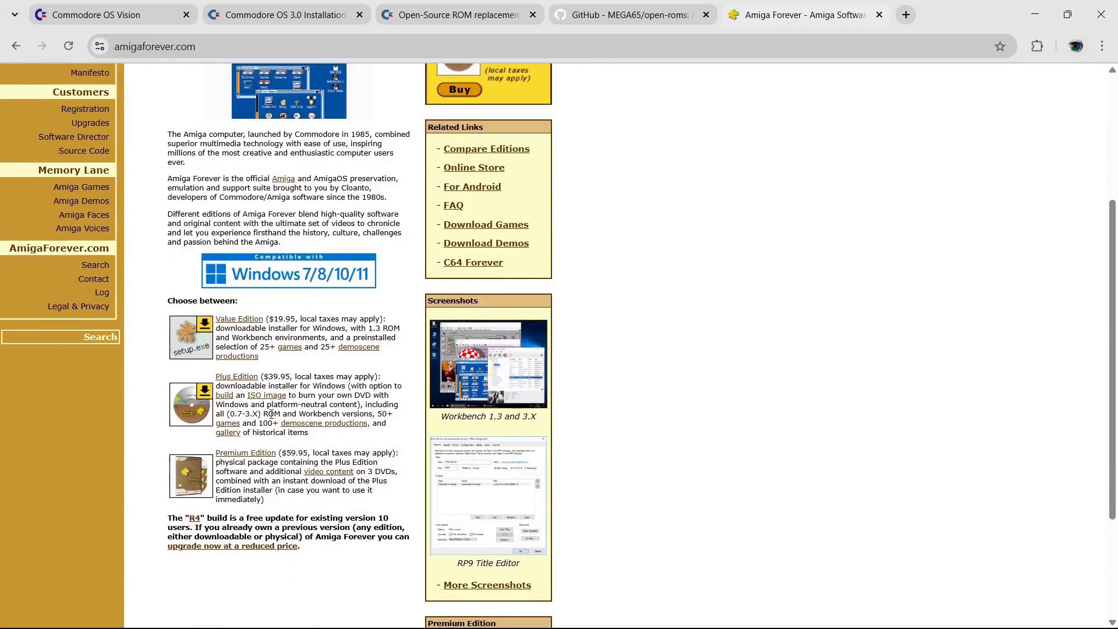
pyautogui.scroll(2, 273, 416)
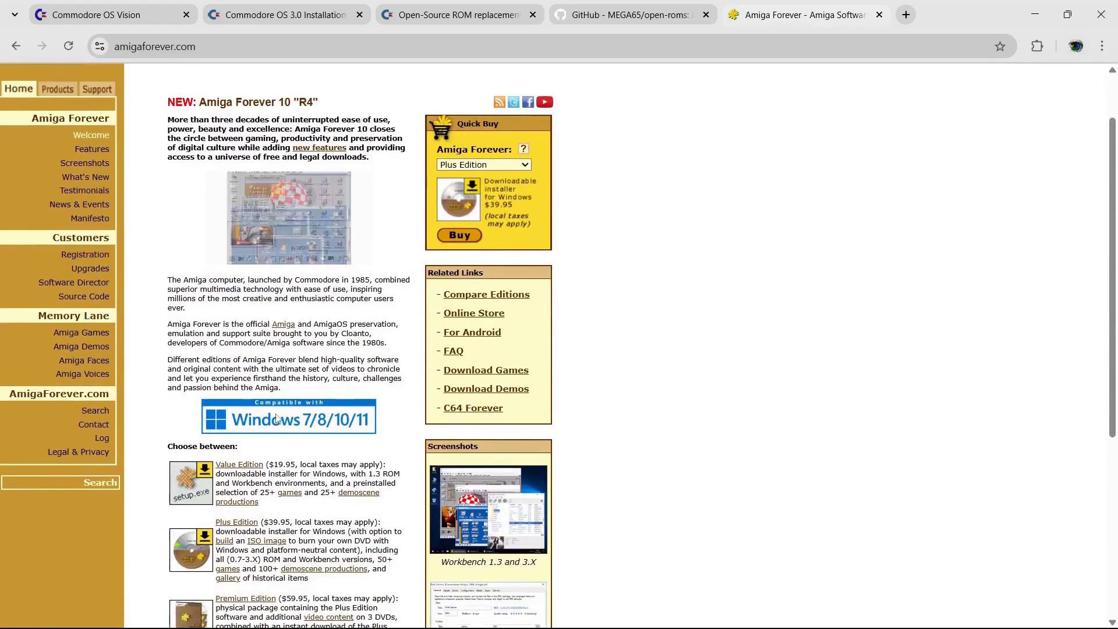
# Return to the Commodore OS virtual machine and shift the WinUAE Properties window slightly
pyautogui.click(670, 611)
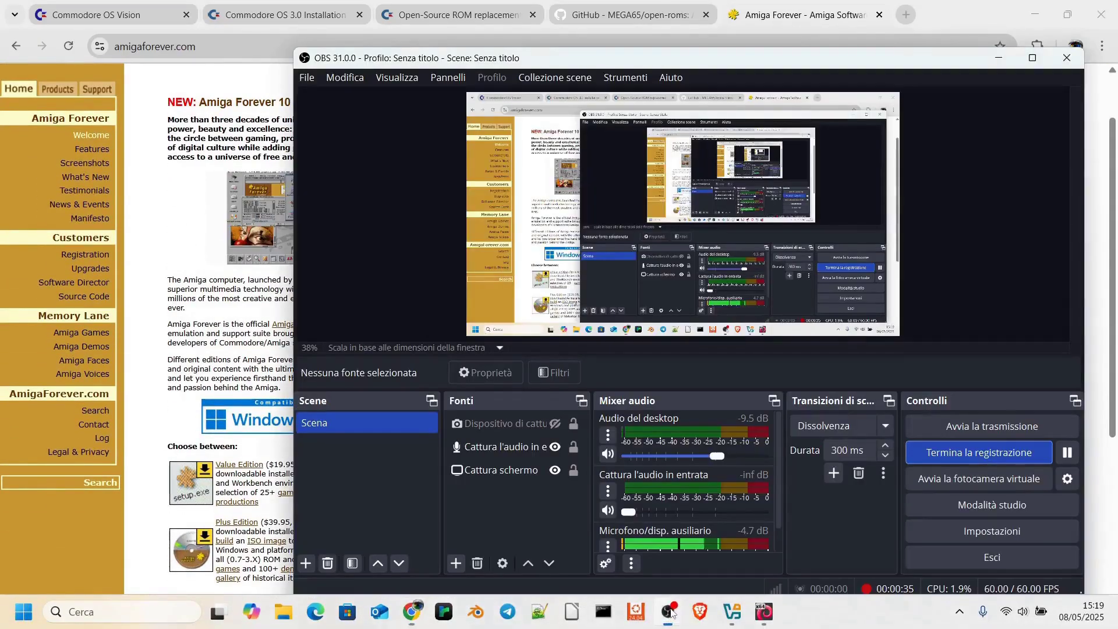
pyautogui.click(998, 58)
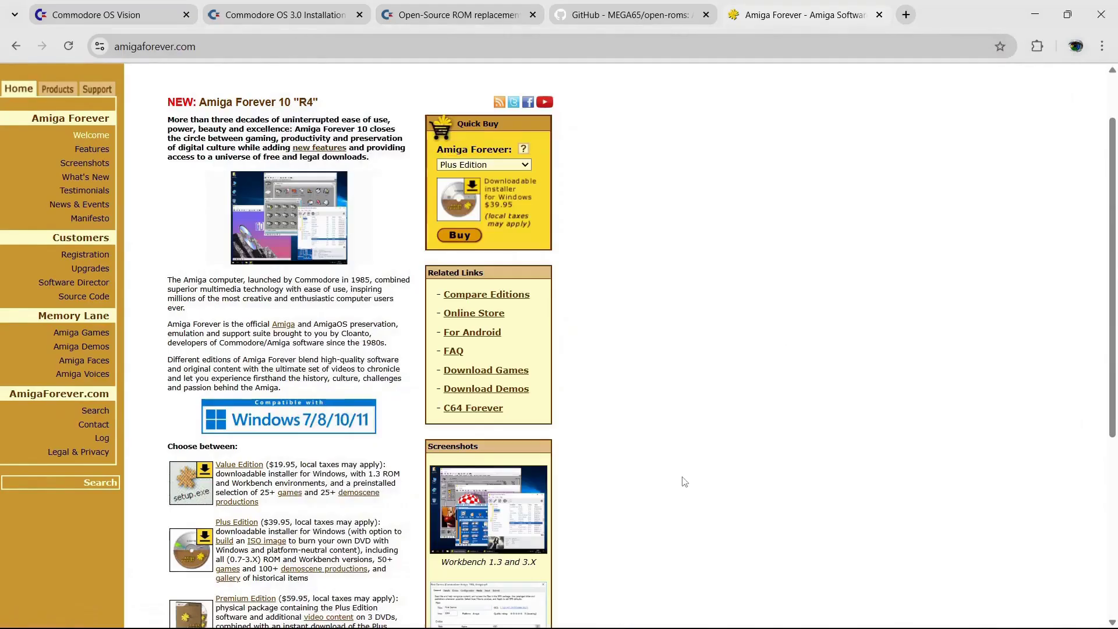
pyautogui.click(773, 561)
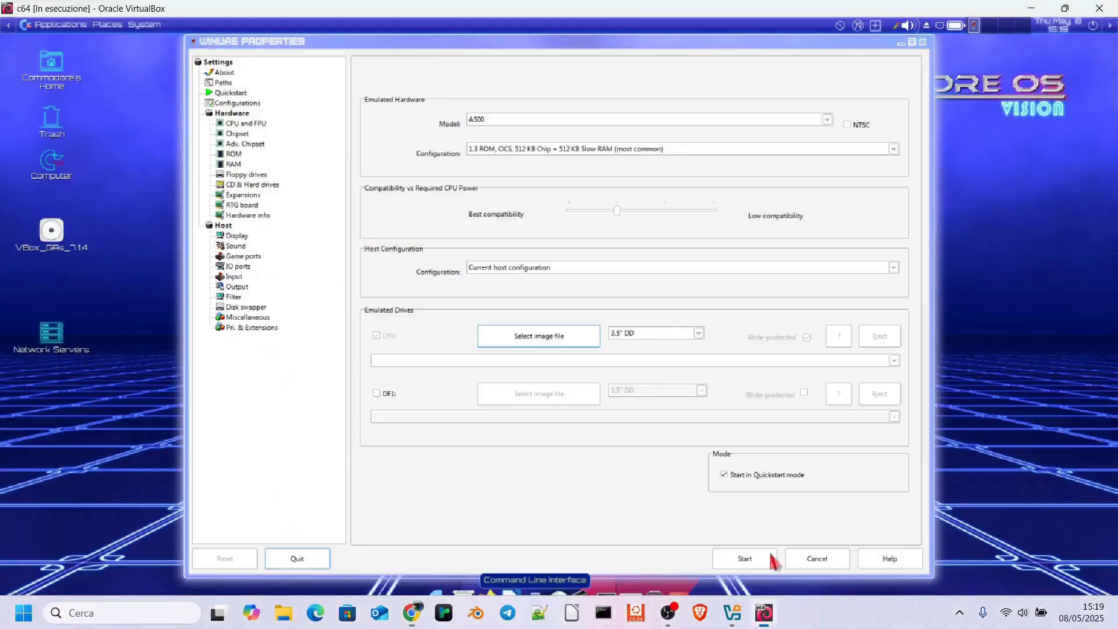
pyautogui.moveTo(462, 41); pyautogui.dragTo(411, 45)
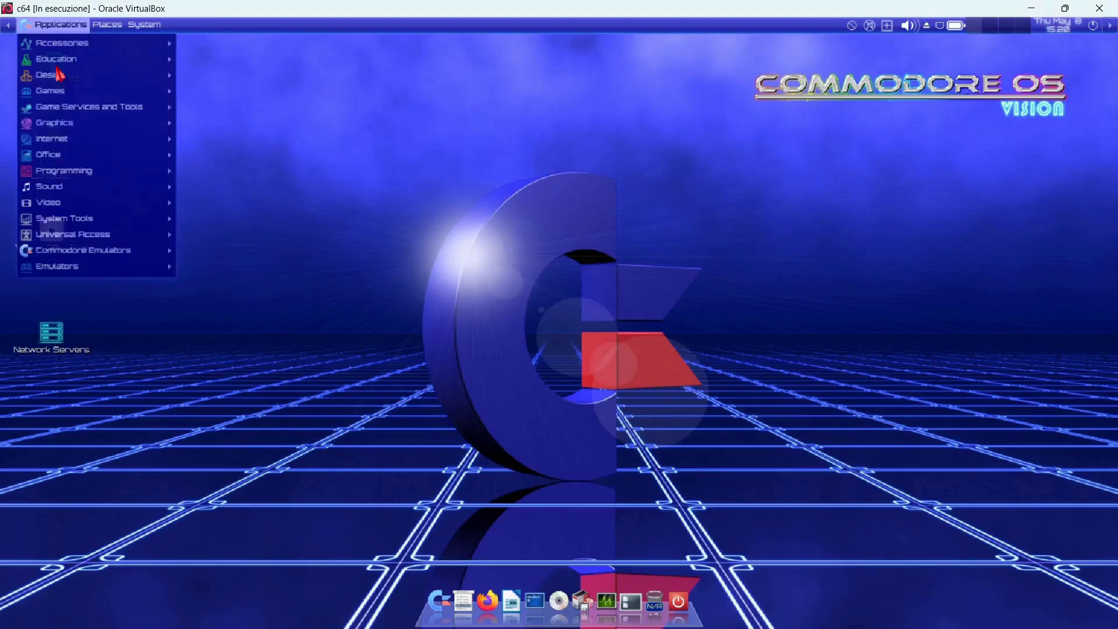
# Launch the DOS PC Emulator (DOSBox) and the MAME Arcade Emulator from the Emulators category
pyautogui.moveTo(82, 269)
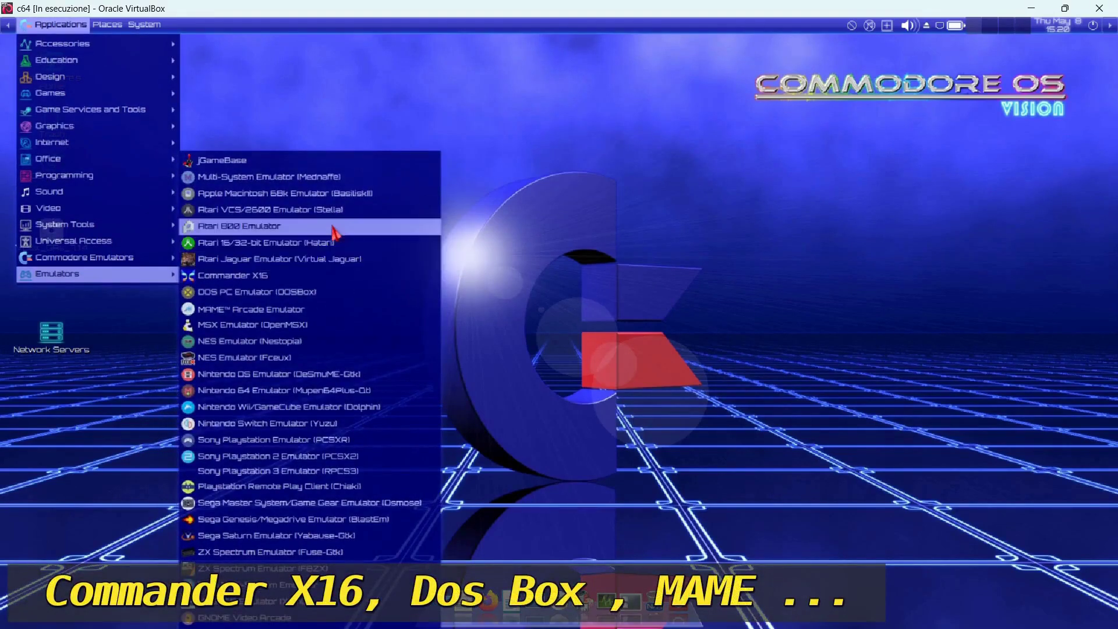
pyautogui.click(274, 292)
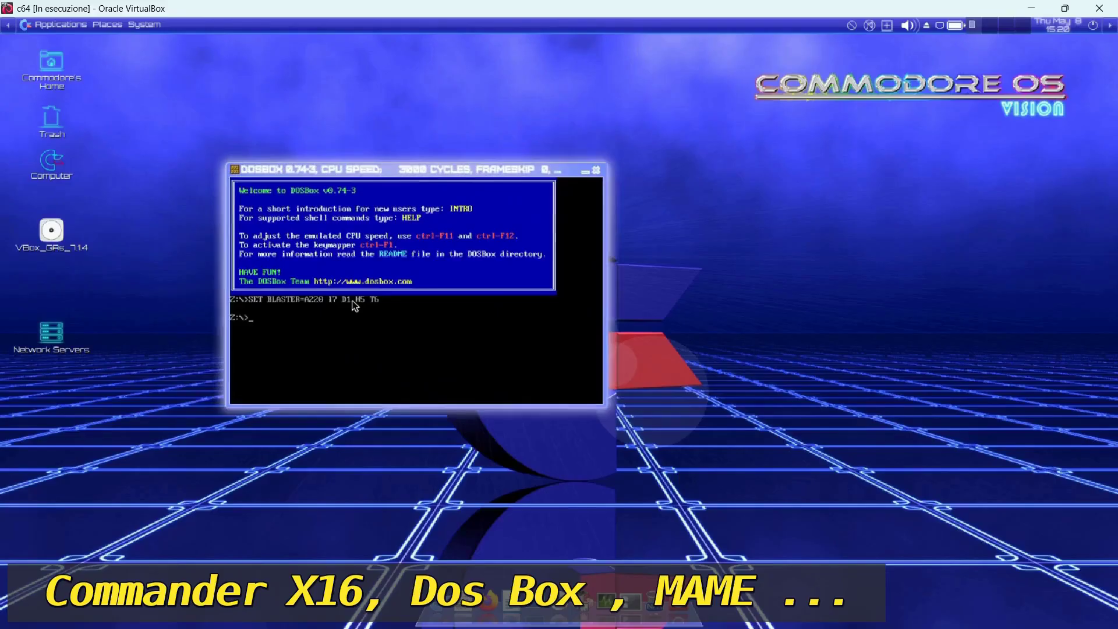
pyautogui.click(60, 24)
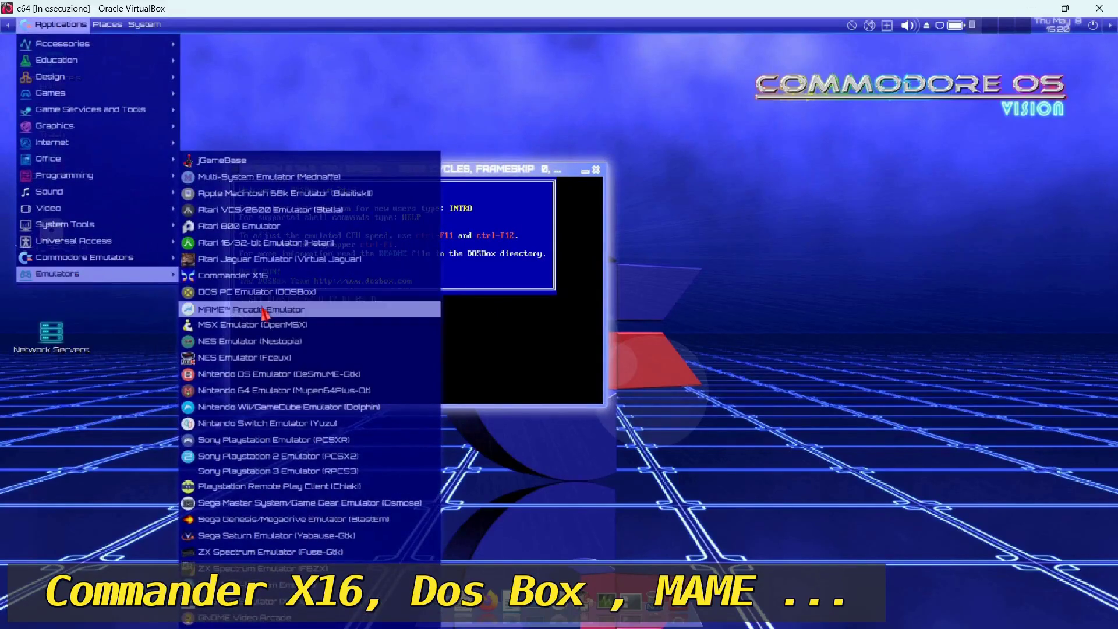
pyautogui.click(260, 312)
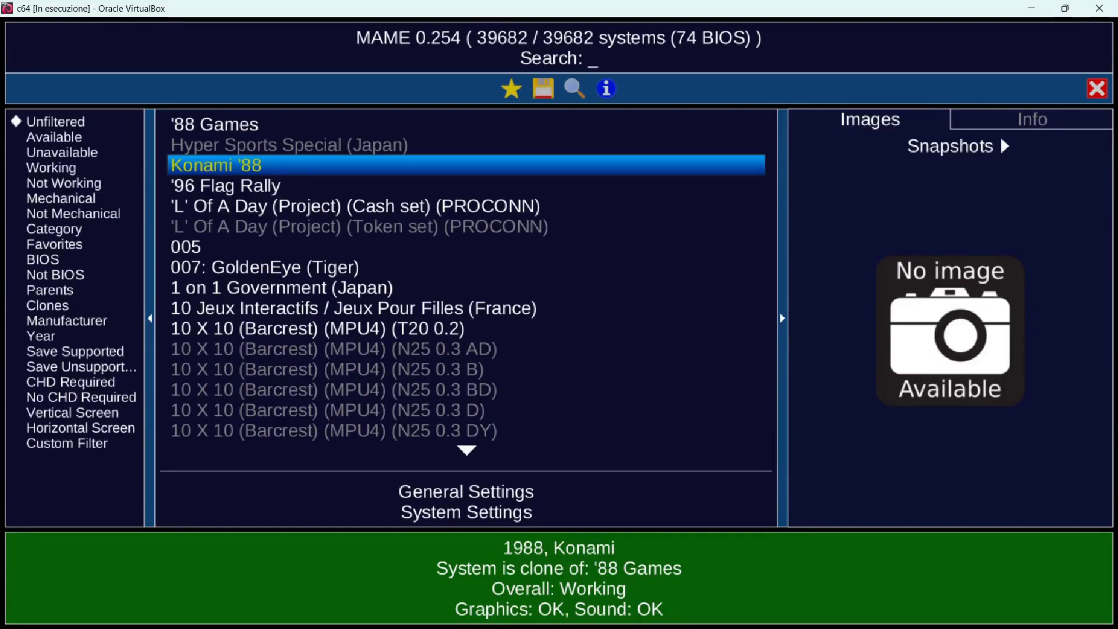
# Step down through the first entries of MAME's unfiltered systems list
pyautogui.press('Down')
pyautogui.press('Down')
pyautogui.press('Down')
pyautogui.press('Down')
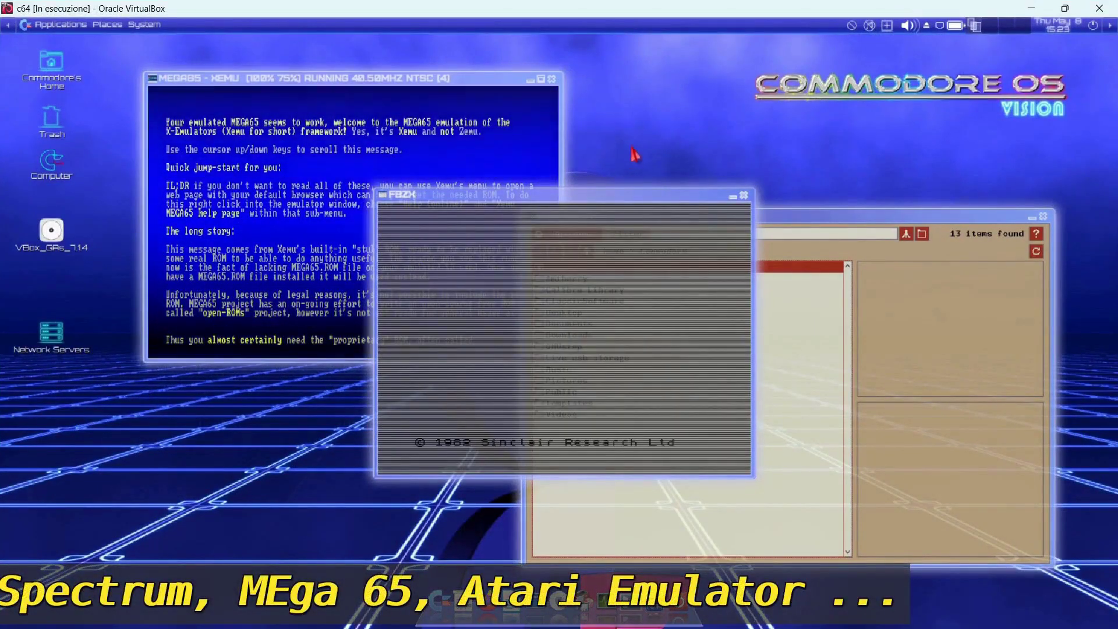
# Move the FBZX Spectrum emulator window aside and bring the MEGA65 and Stella windows to the front in turn
pyautogui.moveTo(635, 197); pyautogui.dragTo(590, 212)
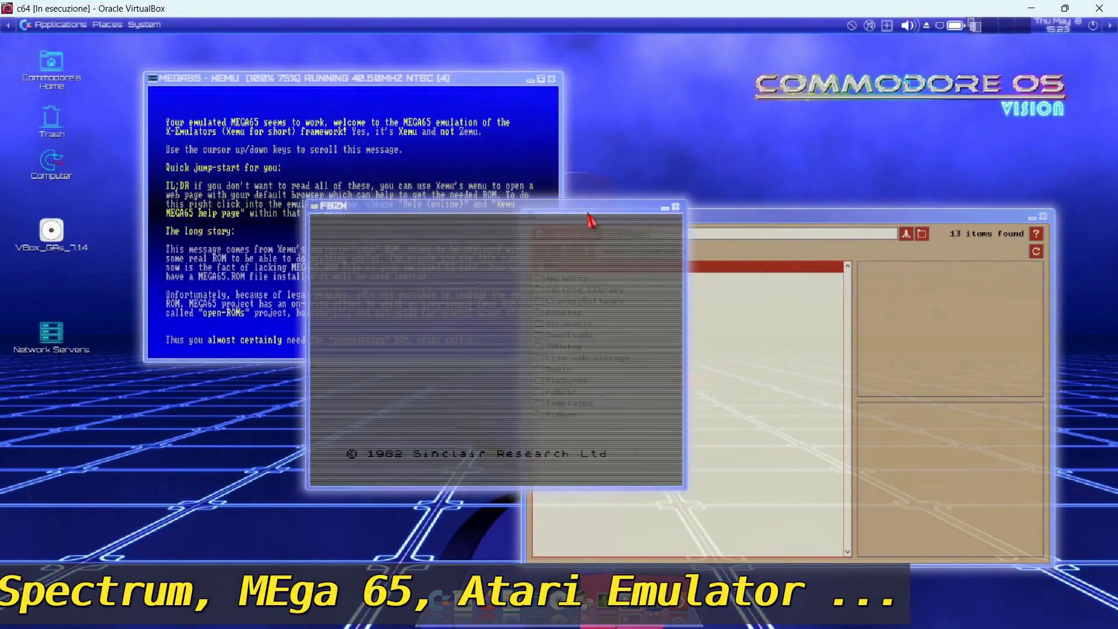
pyautogui.click(442, 83)
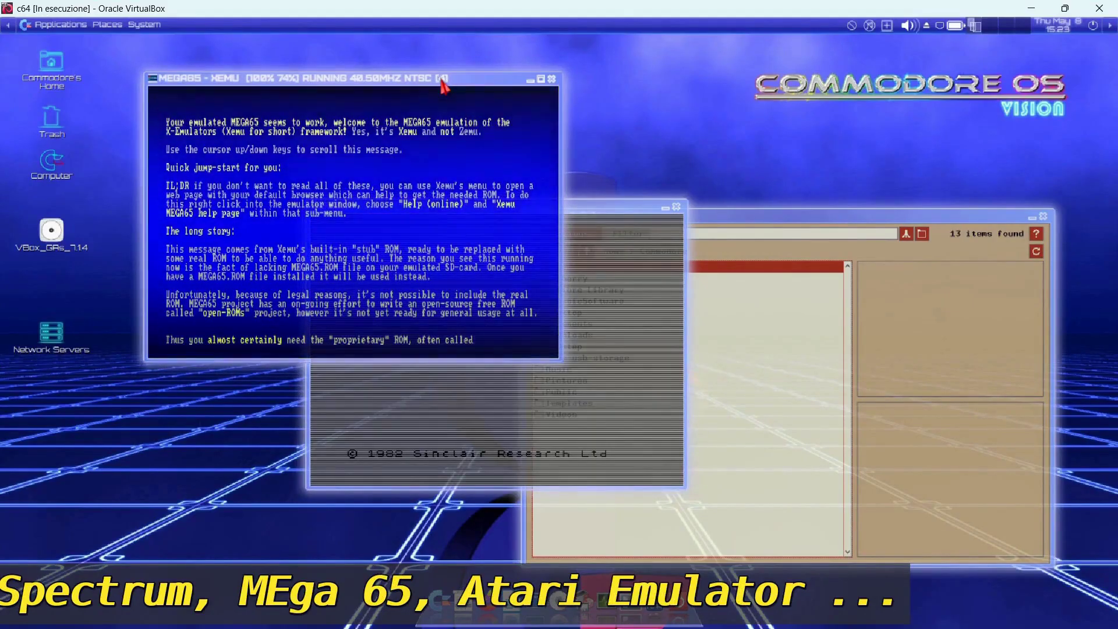
pyautogui.click(756, 215)
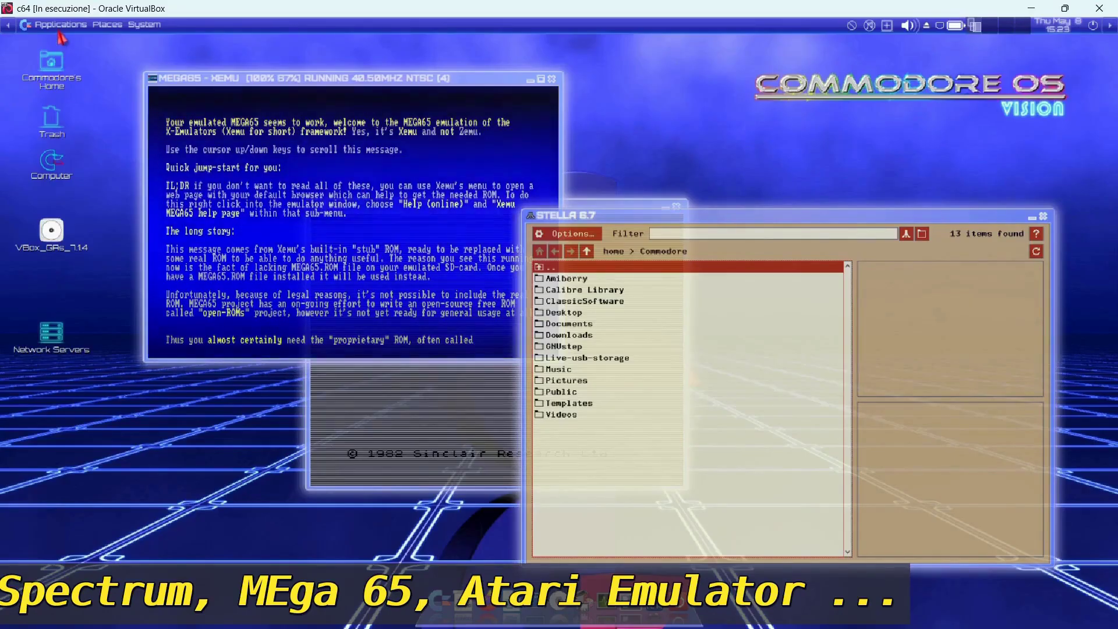
# Look through the Emulators, Commodore Emulators and Games application categories
pyautogui.click(58, 28)
pyautogui.moveTo(75, 275)
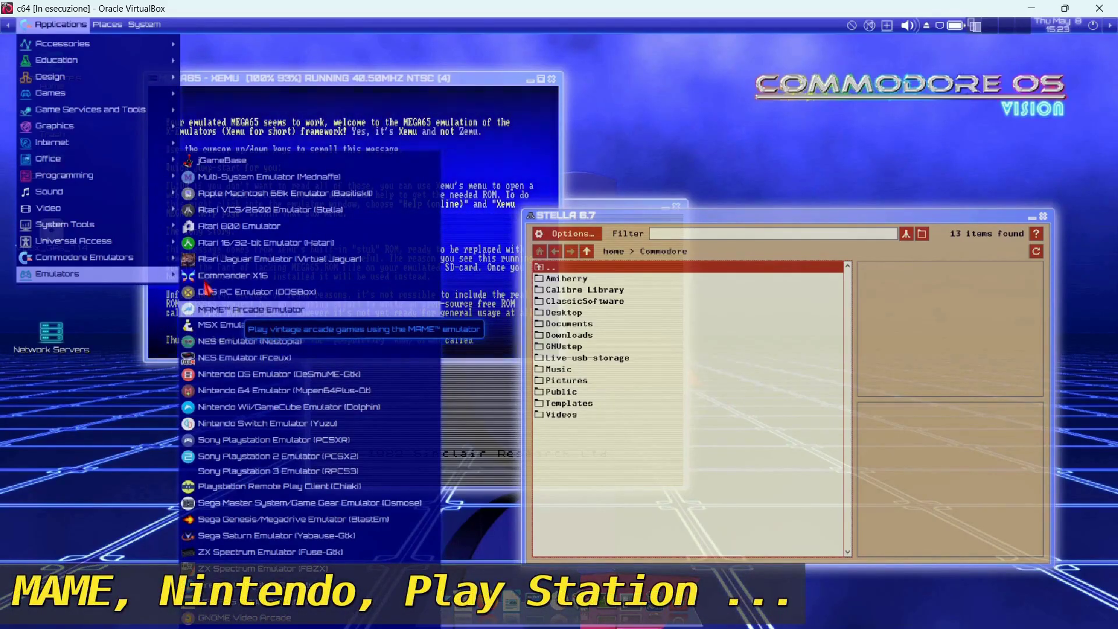
pyautogui.moveTo(132, 260)
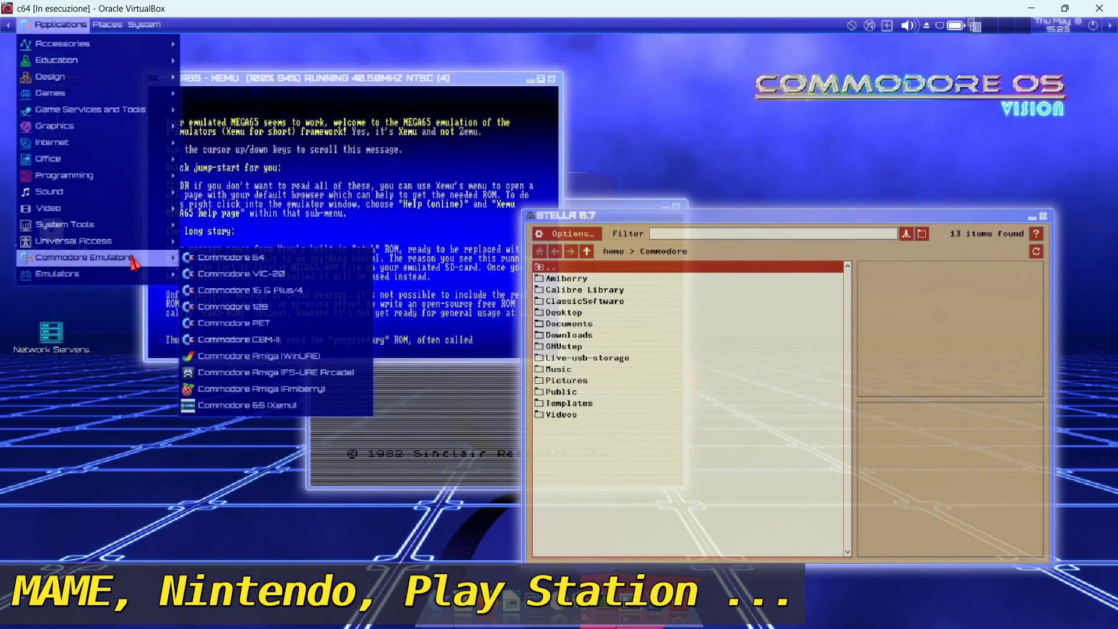
pyautogui.moveTo(108, 95)
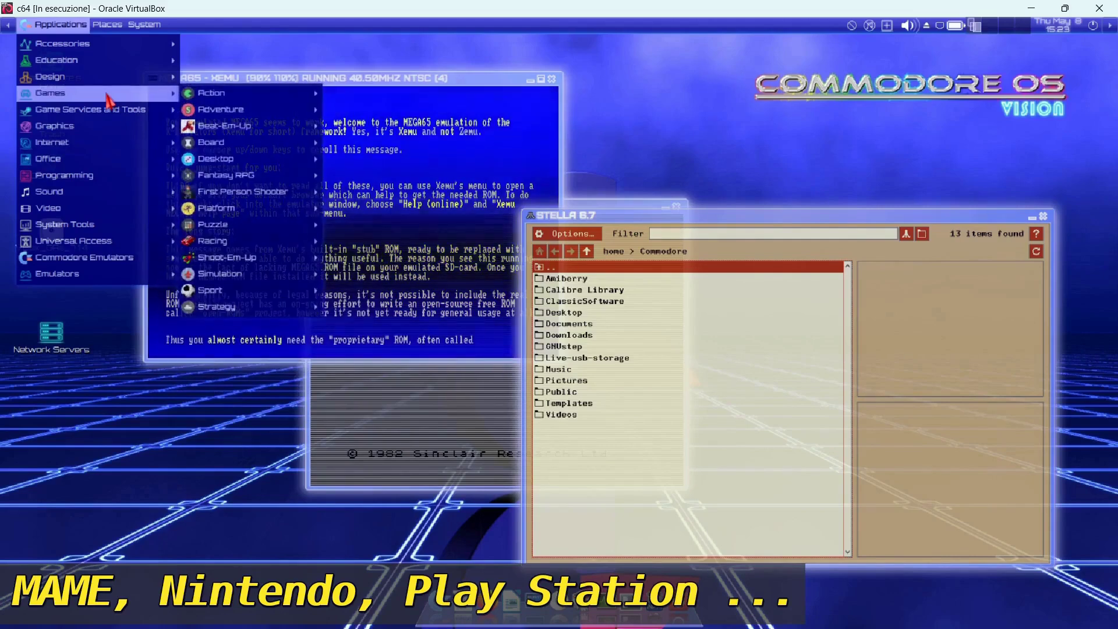